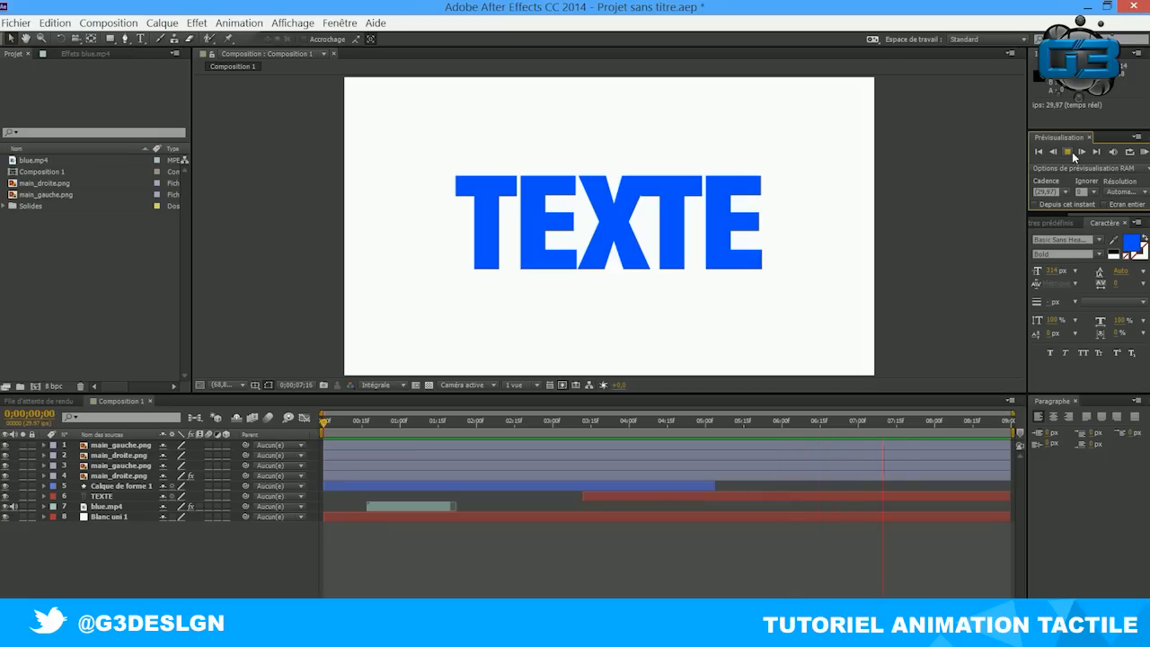
- Stop the preview playback of Composition 1
{"action": "left_click", "coordinate": [1066, 150]}
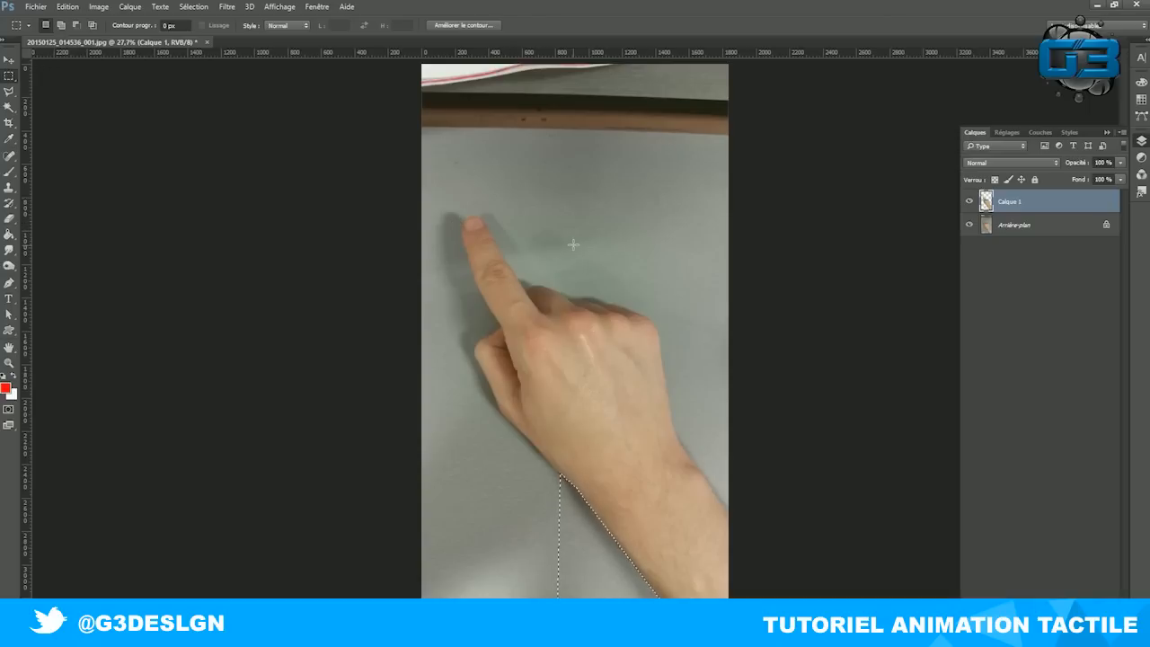
- Switch to Photoshop, clear the selection on the hand photo and hide the Arrière-plan layer, leaving only the cut-out hand
{"action": "left_click", "coordinate": [139, 113]}
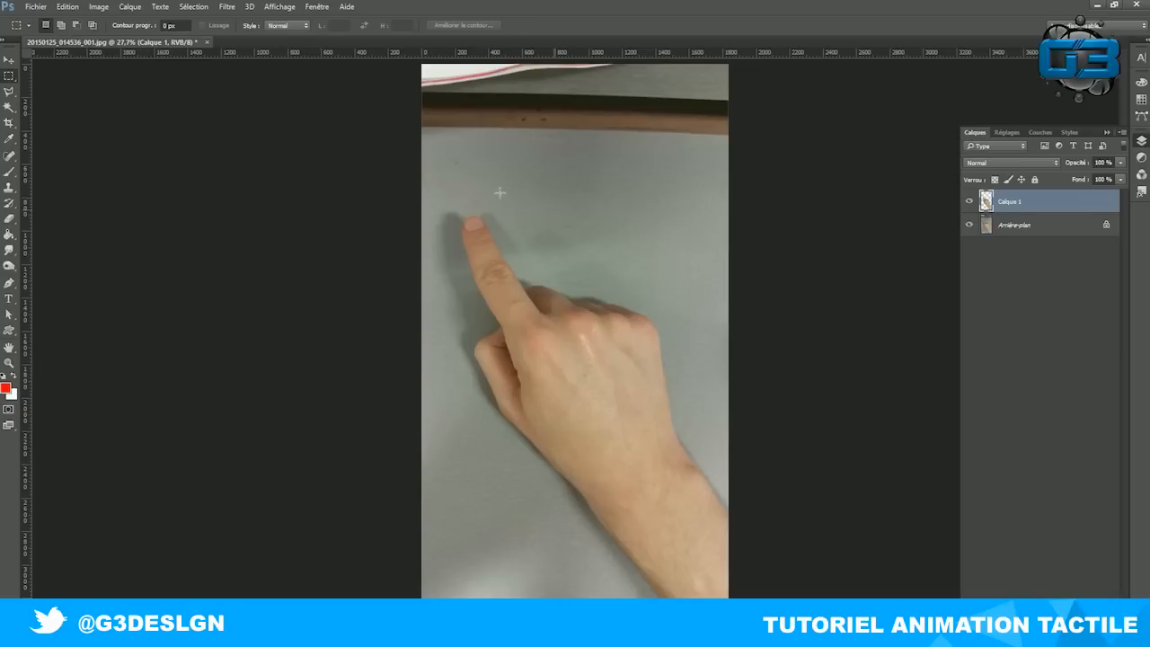
{"action": "left_click", "coordinate": [969, 224]}
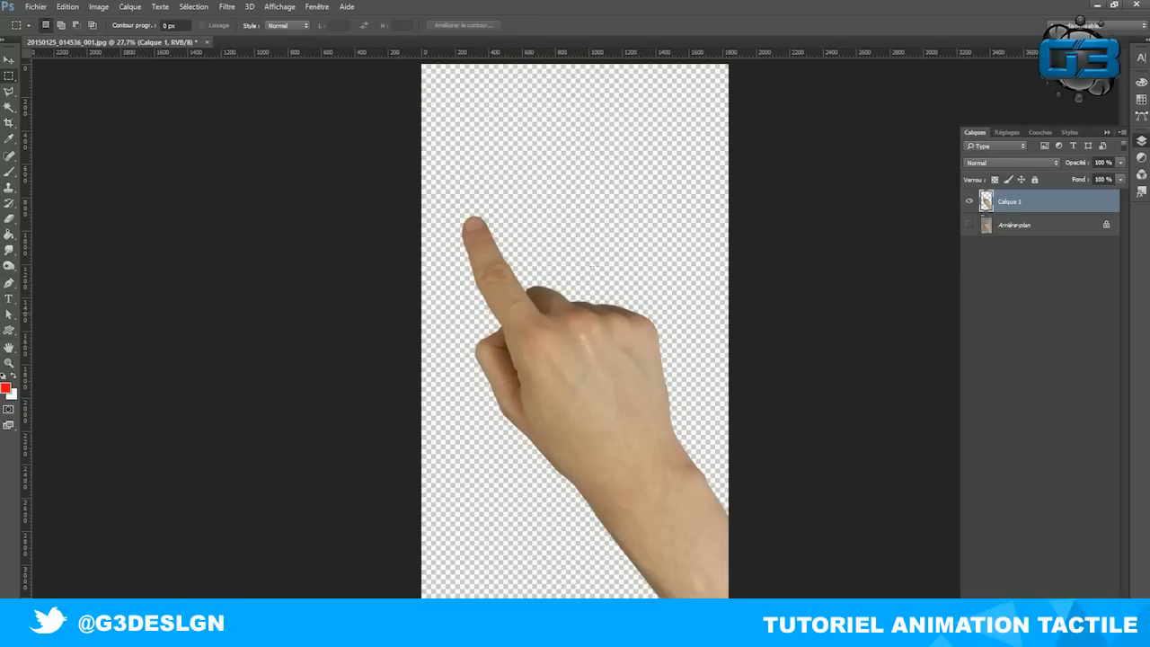
{"action": "left_click", "coordinate": [969, 225]}
{"action": "left_click", "coordinate": [1038, 228]}
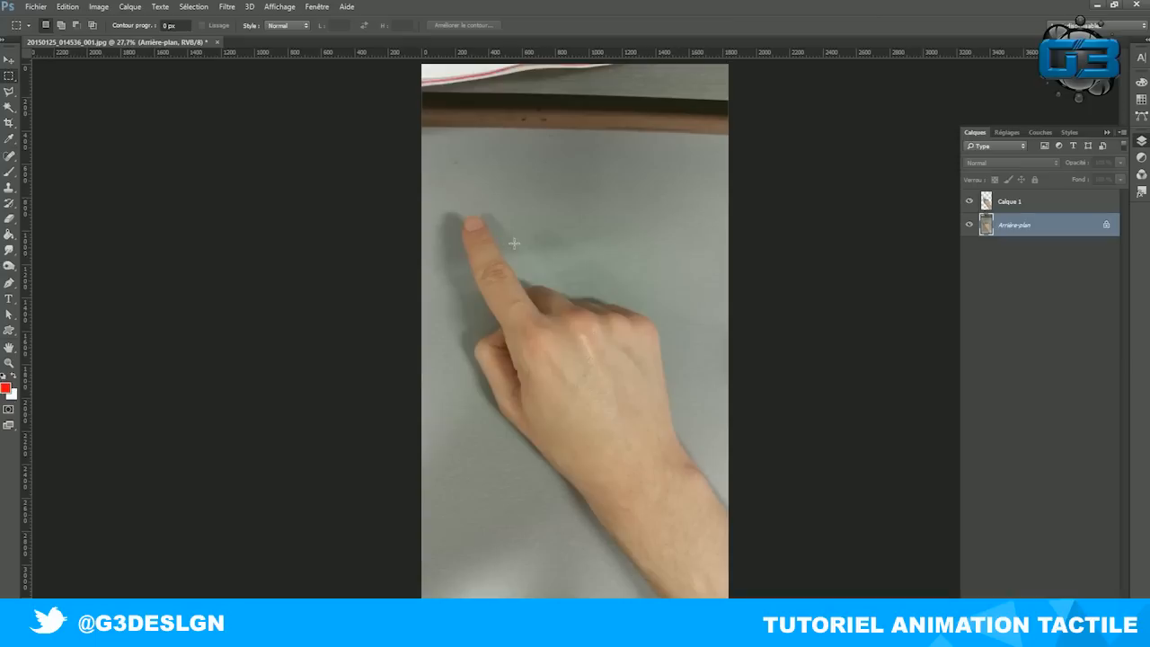
{"action": "left_click", "coordinate": [10, 93]}
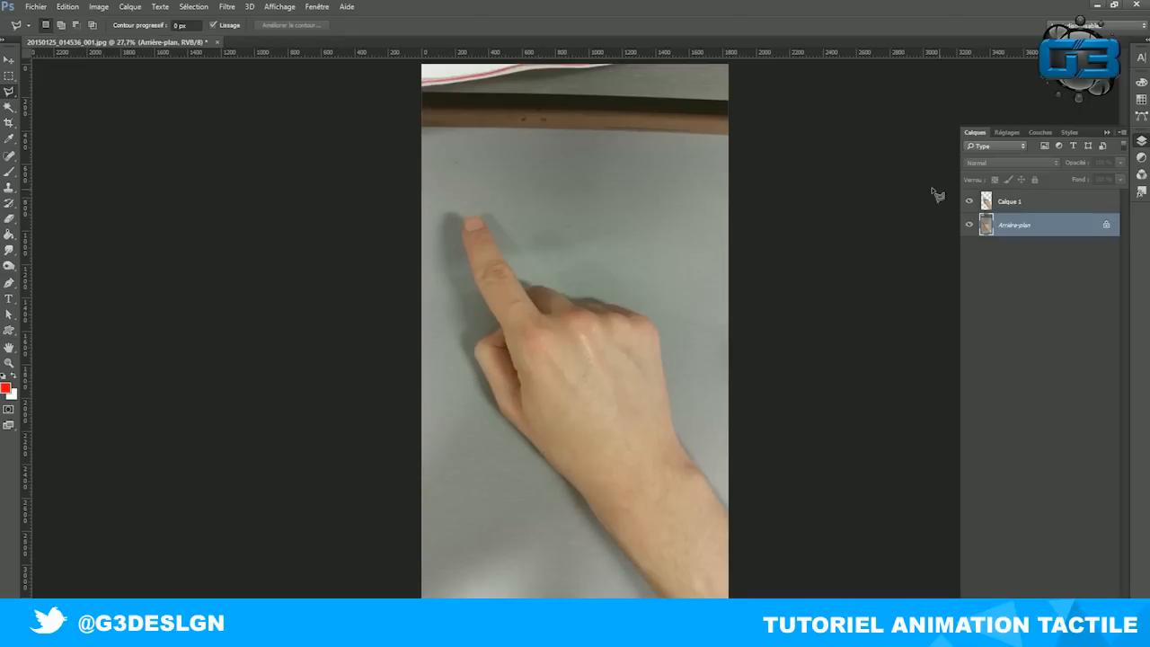
{"action": "left_click", "coordinate": [970, 226]}
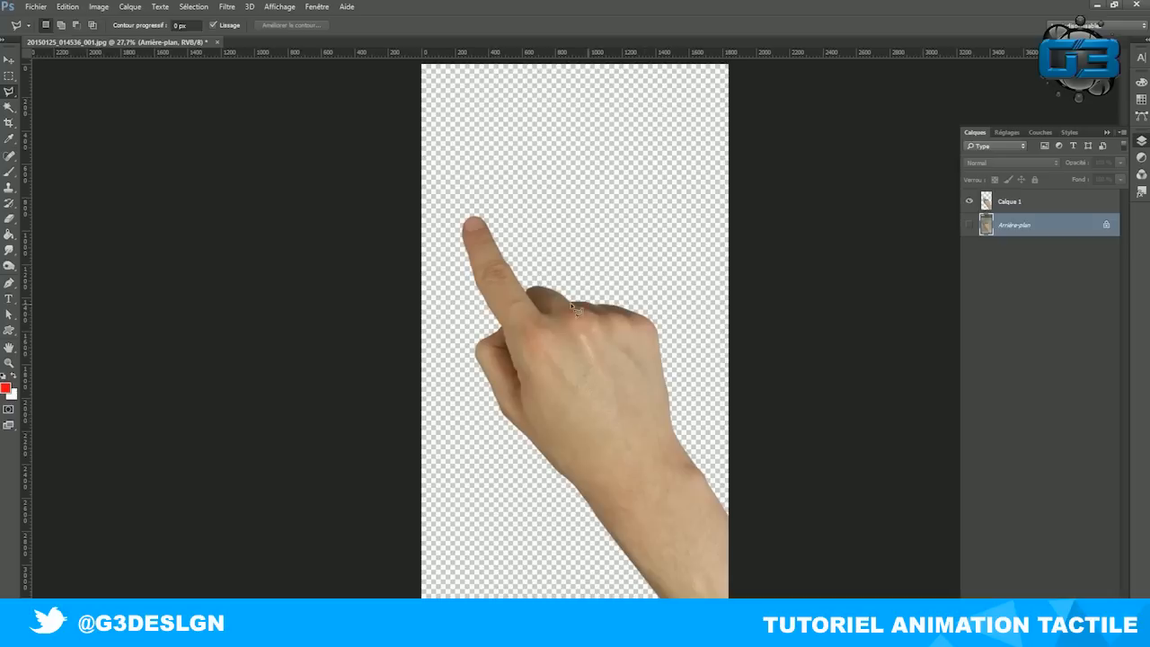
{"action": "left_click", "coordinate": [31, 7]}
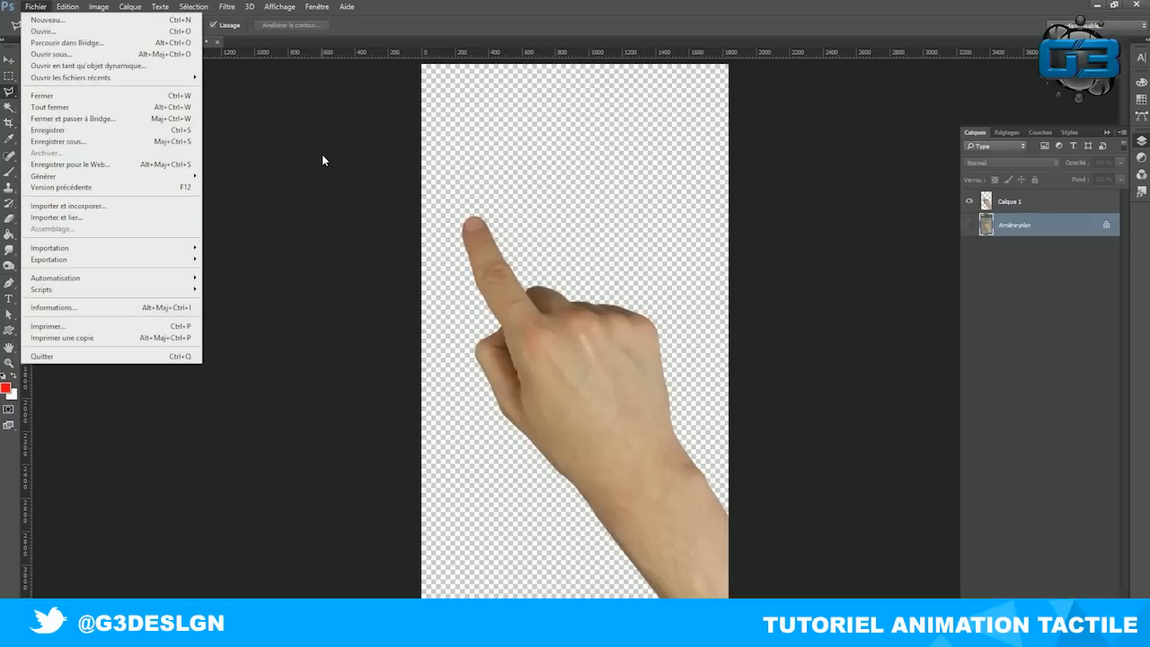
{"action": "left_click", "coordinate": [324, 160]}
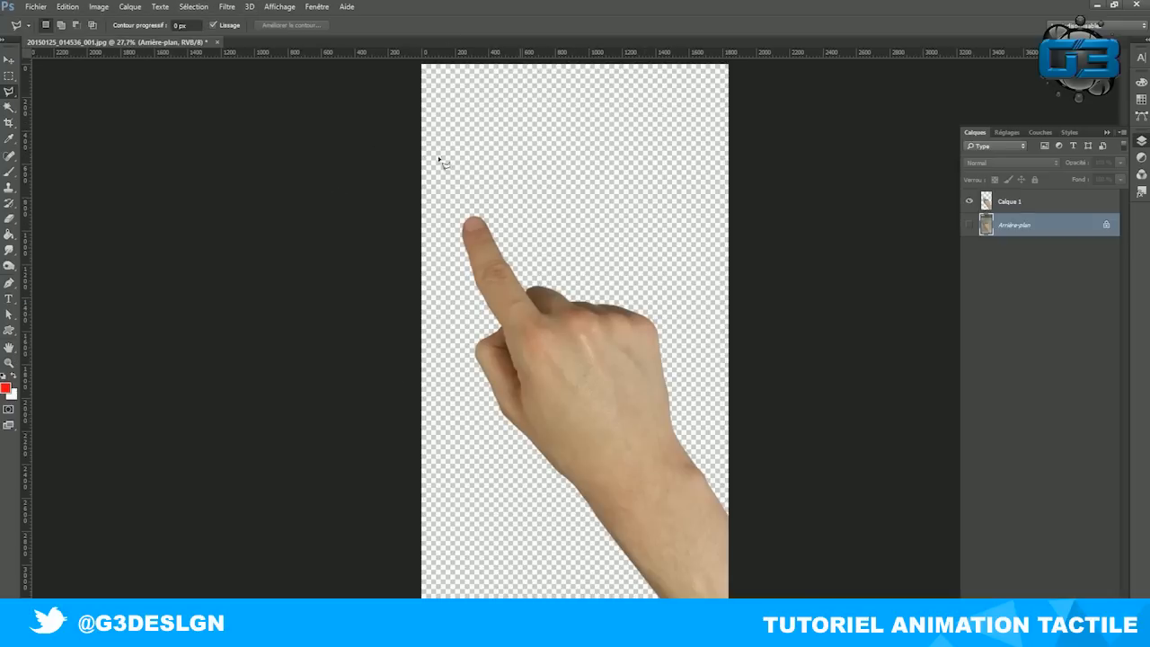
- Flip the hand layer Calque 1 horizontally and shift it left to the canvas edge
{"action": "left_click", "coordinate": [9, 60]}
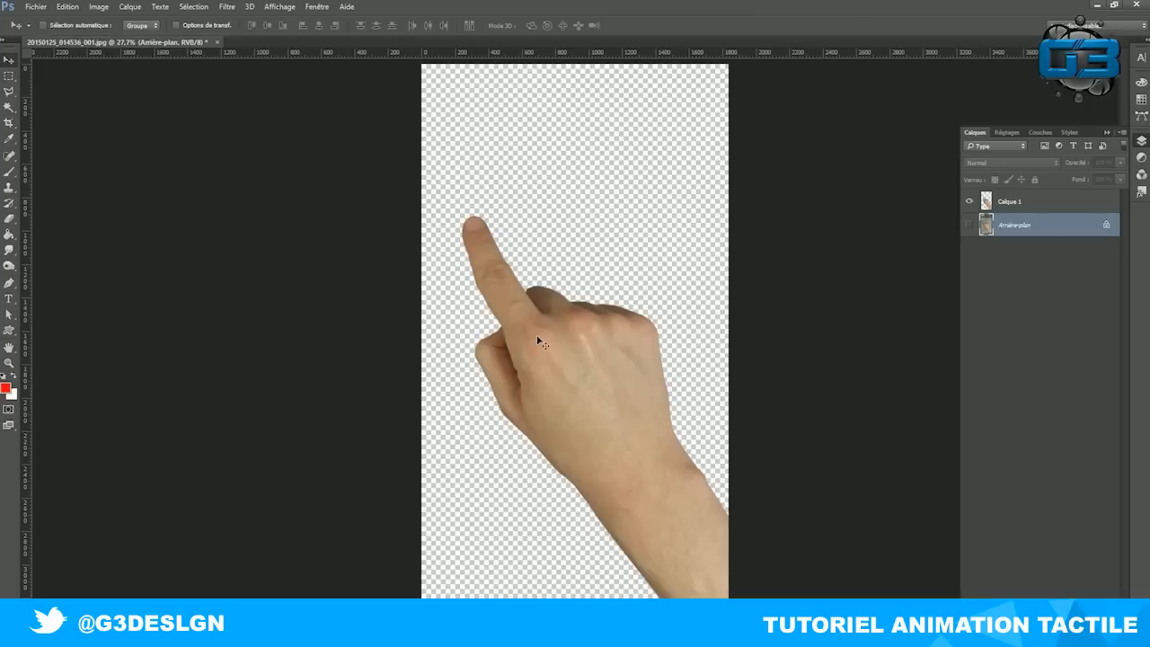
{"action": "left_click", "coordinate": [1065, 208]}
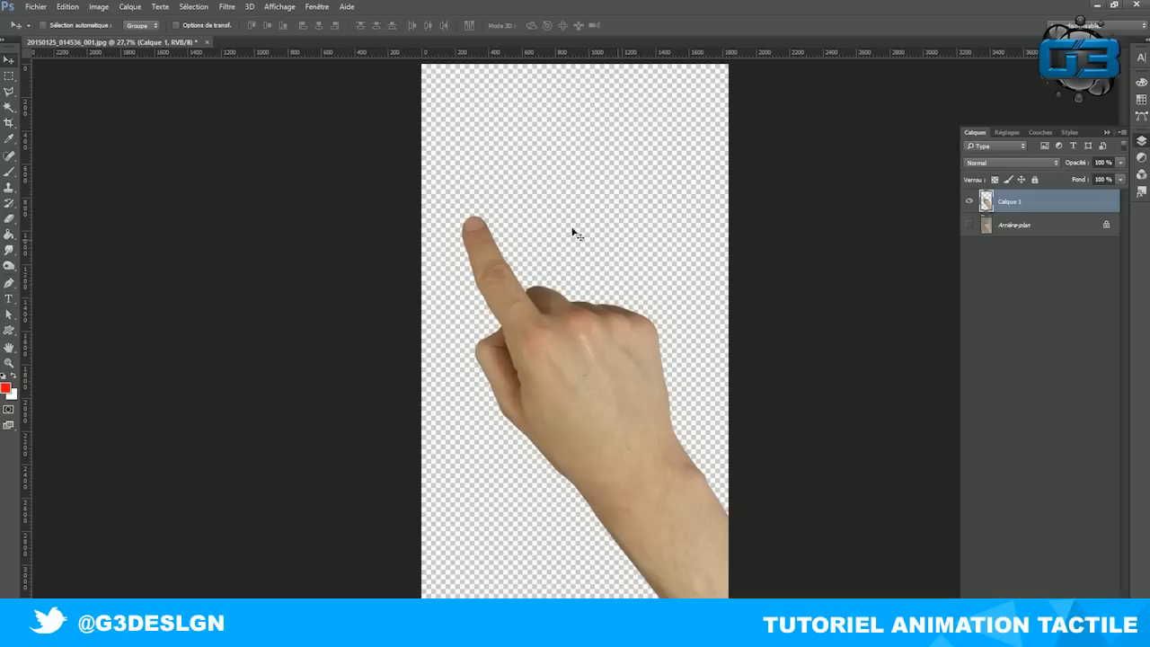
{"action": "left_click", "coordinate": [98, 6]}
{"action": "mouse_move", "coordinate": [68, 8]}
{"action": "mouse_move", "coordinate": [101, 262]}
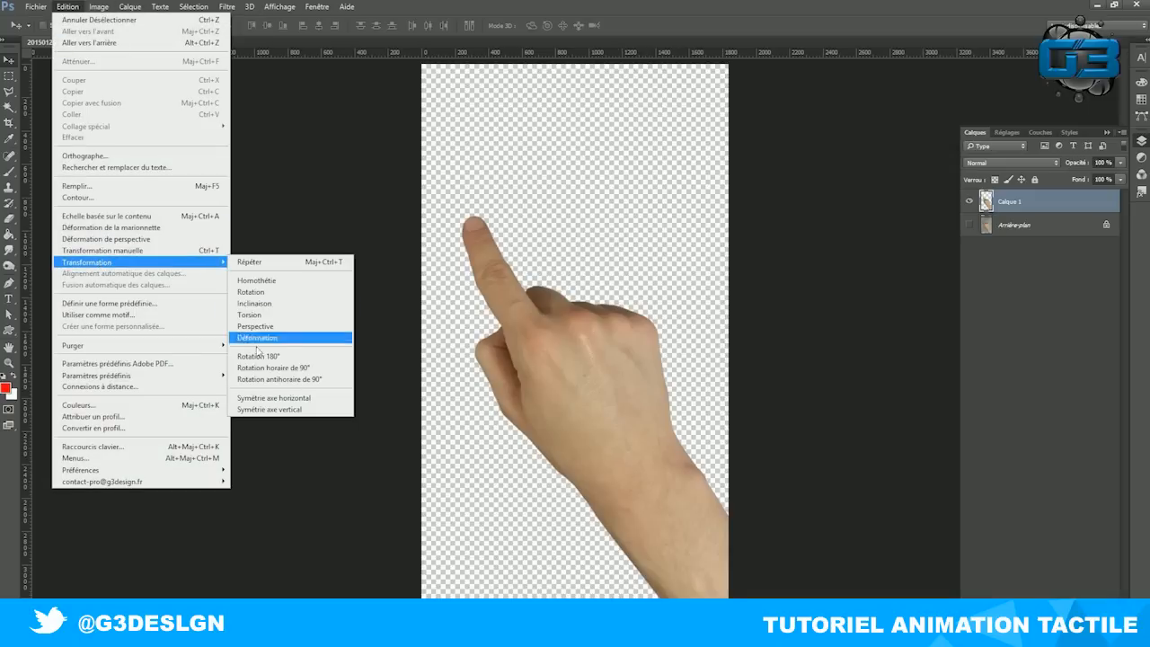
{"action": "left_click", "coordinate": [278, 400]}
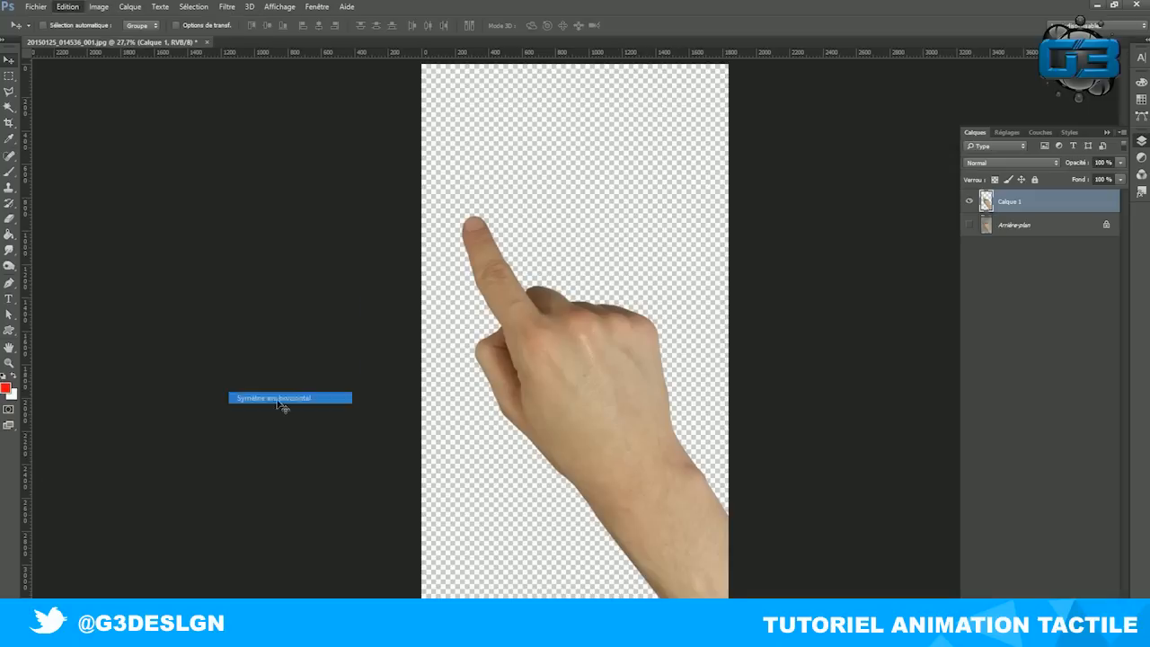
{"action": "left_click_drag", "start_coordinate": [620, 346], "coordinate": [553, 346]}
- Undo the hand layer's move and horizontal flip
{"action": "left_click", "coordinate": [72, 7]}
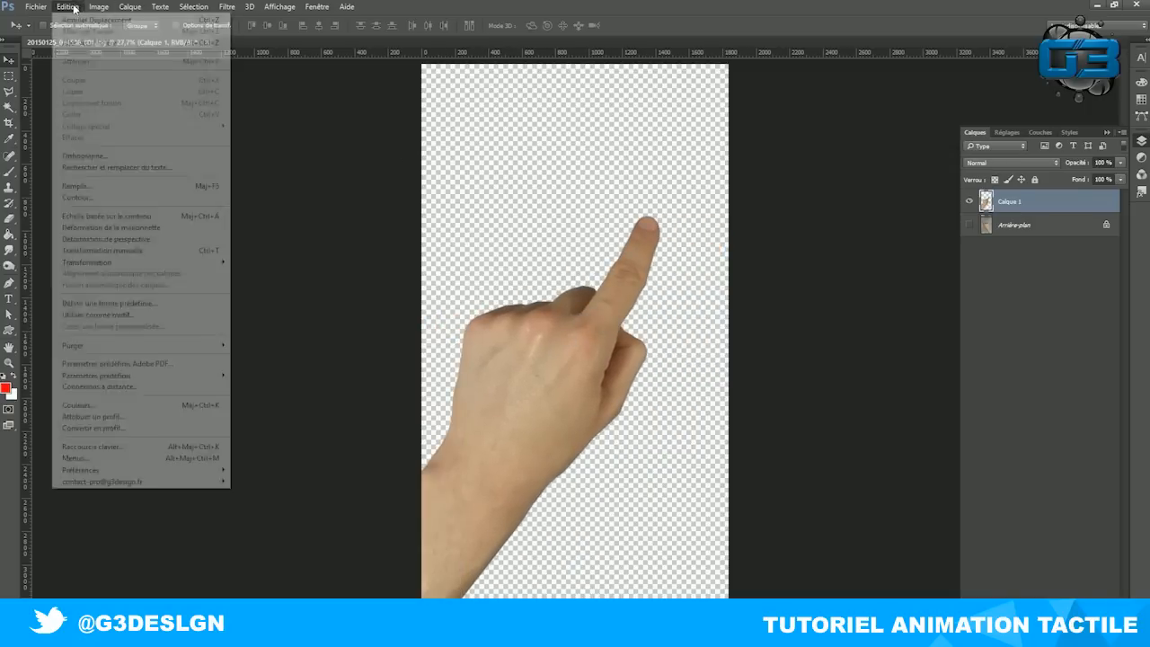
{"action": "left_click", "coordinate": [88, 42]}
{"action": "left_click", "coordinate": [69, 6]}
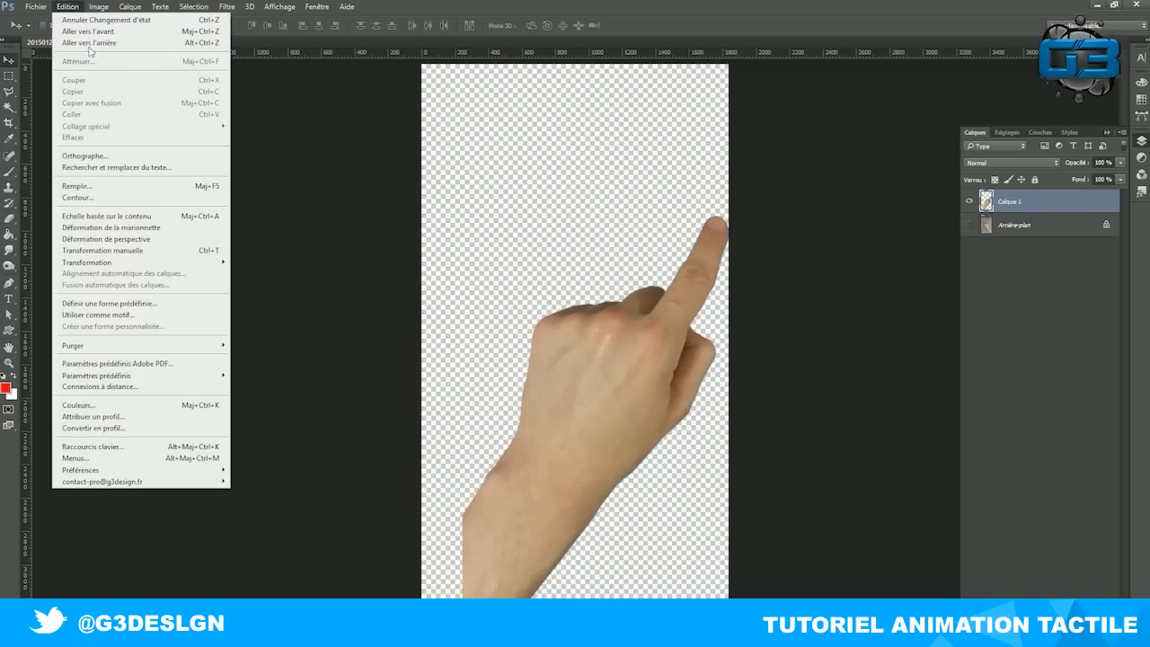
{"action": "left_click", "coordinate": [88, 43]}
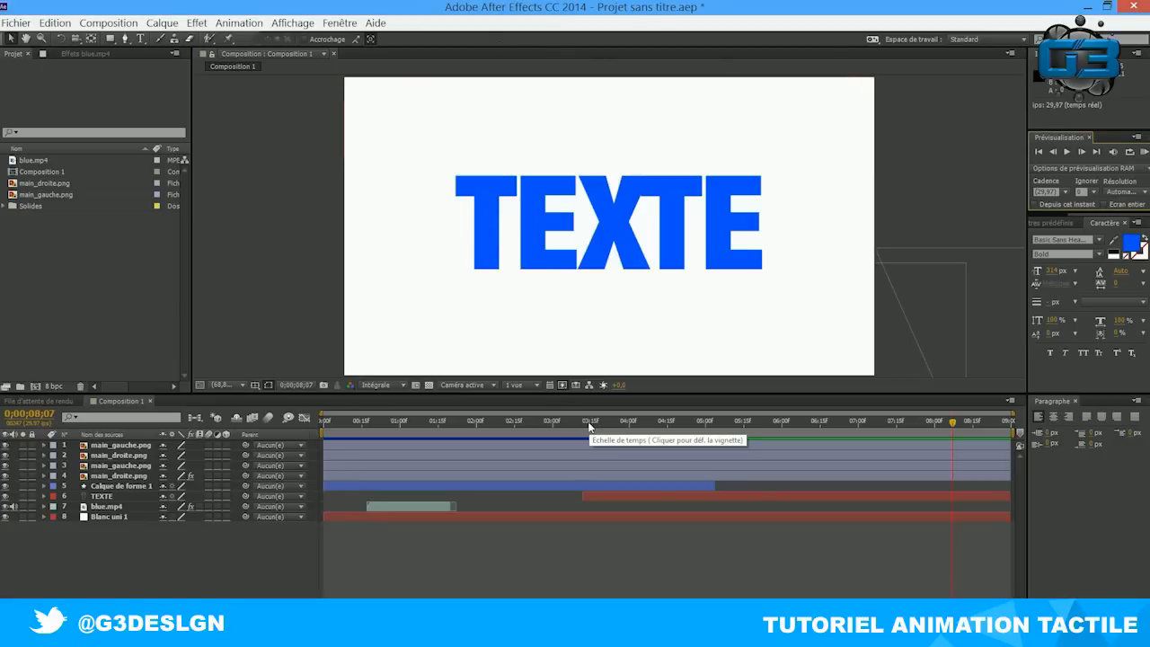
- Switch to After Effects and review the animation in Composition 1 by scrubbing its timeline and playing a preview
{"action": "left_click_drag", "start_coordinate": [590, 426], "coordinate": [325, 421]}
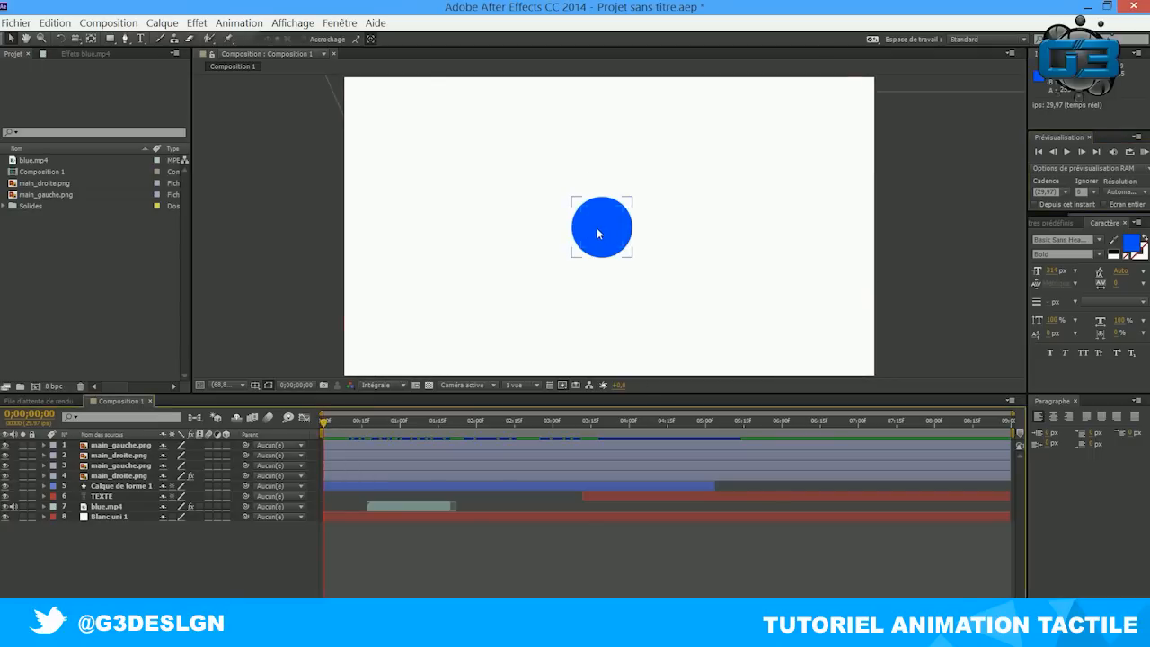
{"action": "left_click", "coordinate": [332, 424]}
{"action": "left_click_drag", "start_coordinate": [337, 432], "coordinate": [612, 440]}
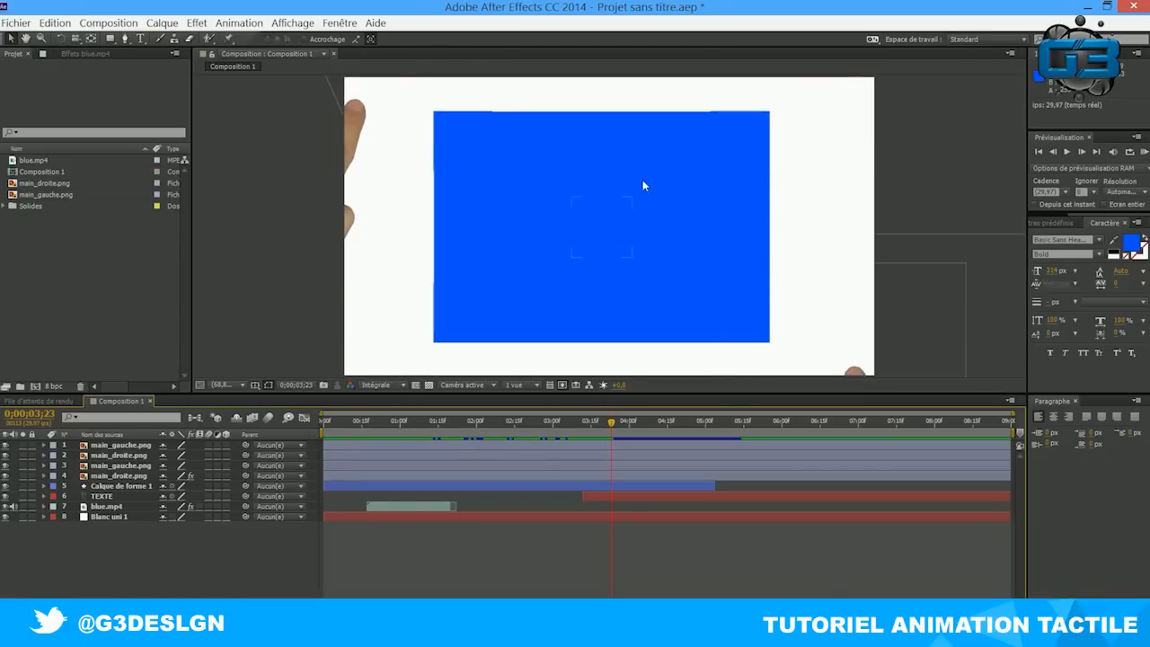
{"action": "mouse_move", "coordinate": [611, 423]}
{"action": "left_mouse_down"}
{"action": "mouse_move", "coordinate": [770, 431]}
{"action": "mouse_move", "coordinate": [487, 422]}
{"action": "mouse_move", "coordinate": [287, 361]}
{"action": "mouse_move", "coordinate": [395, 387]}
{"action": "mouse_move", "coordinate": [629, 407]}
{"action": "left_mouse_up"}
{"action": "left_click_drag", "start_coordinate": [693, 403], "coordinate": [406, 387]}
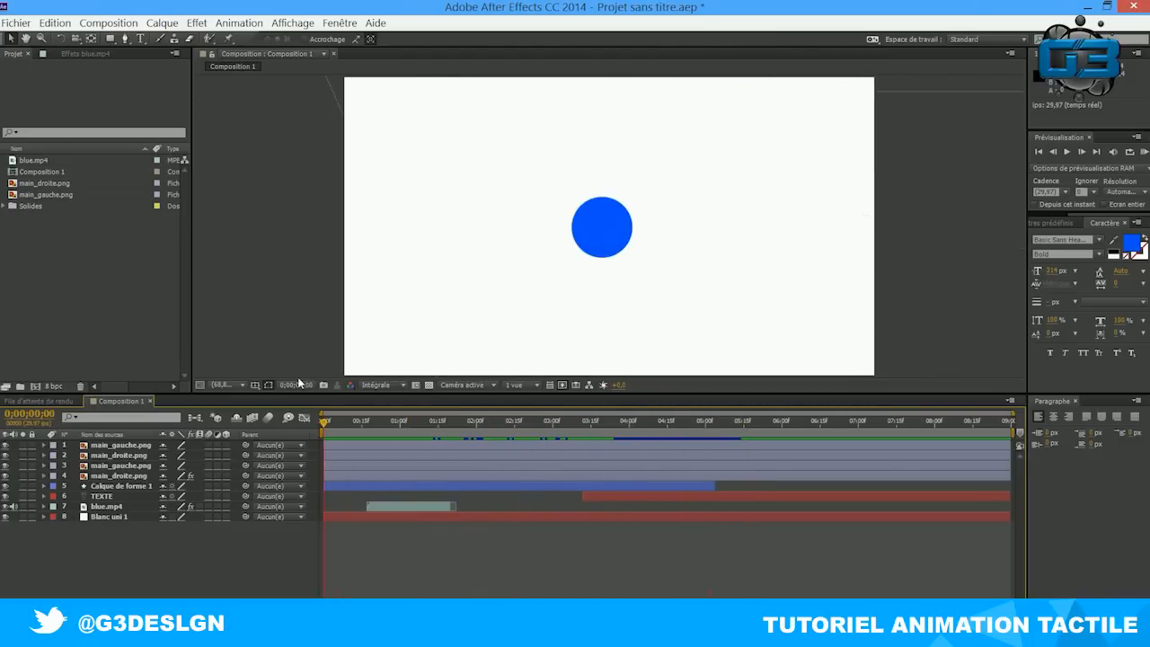
{"action": "left_click", "coordinate": [1064, 151]}
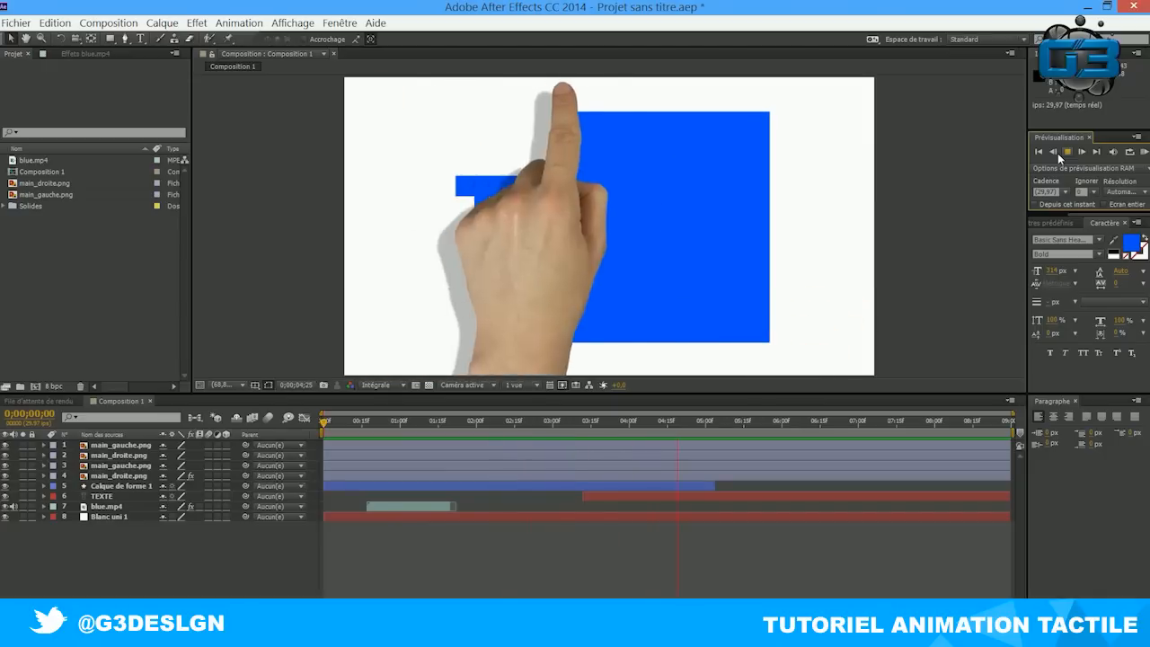
{"action": "left_click", "coordinate": [1064, 151]}
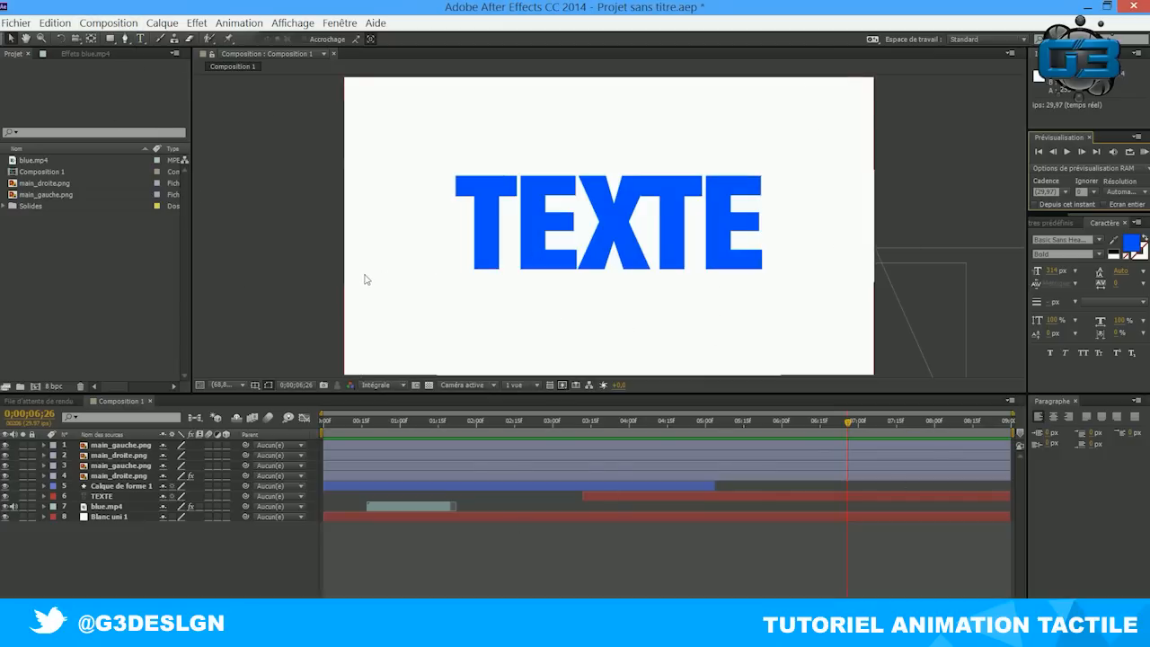
- Create a new composition with the HDV/HDTV 720 29,97 preset and a white FFFFFF background colour
{"action": "left_click", "coordinate": [125, 29]}
{"action": "left_click", "coordinate": [135, 40]}
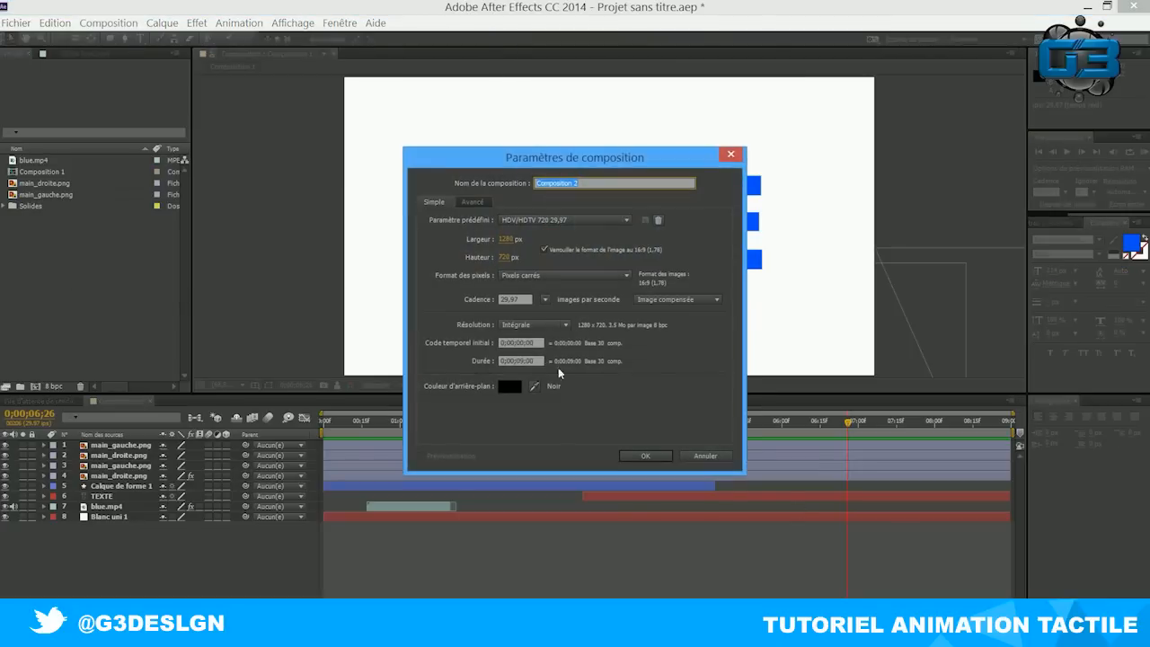
{"action": "left_click", "coordinate": [506, 387]}
{"action": "left_click_drag", "start_coordinate": [506, 389], "coordinate": [325, 156]}
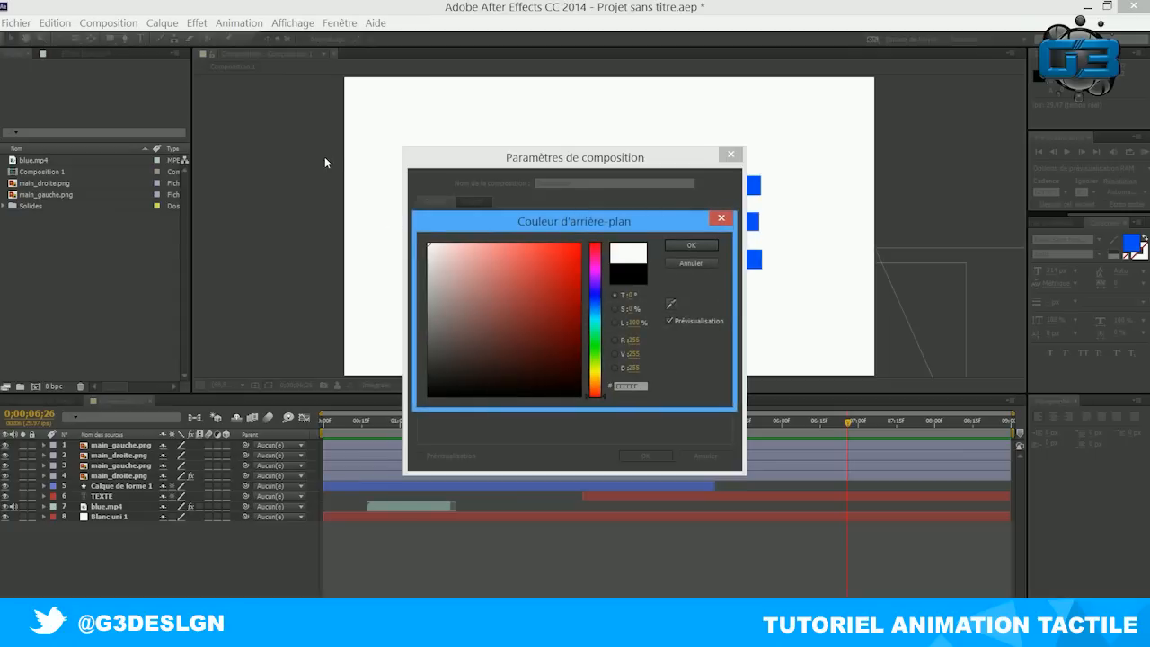
{"action": "left_click", "coordinate": [692, 245]}
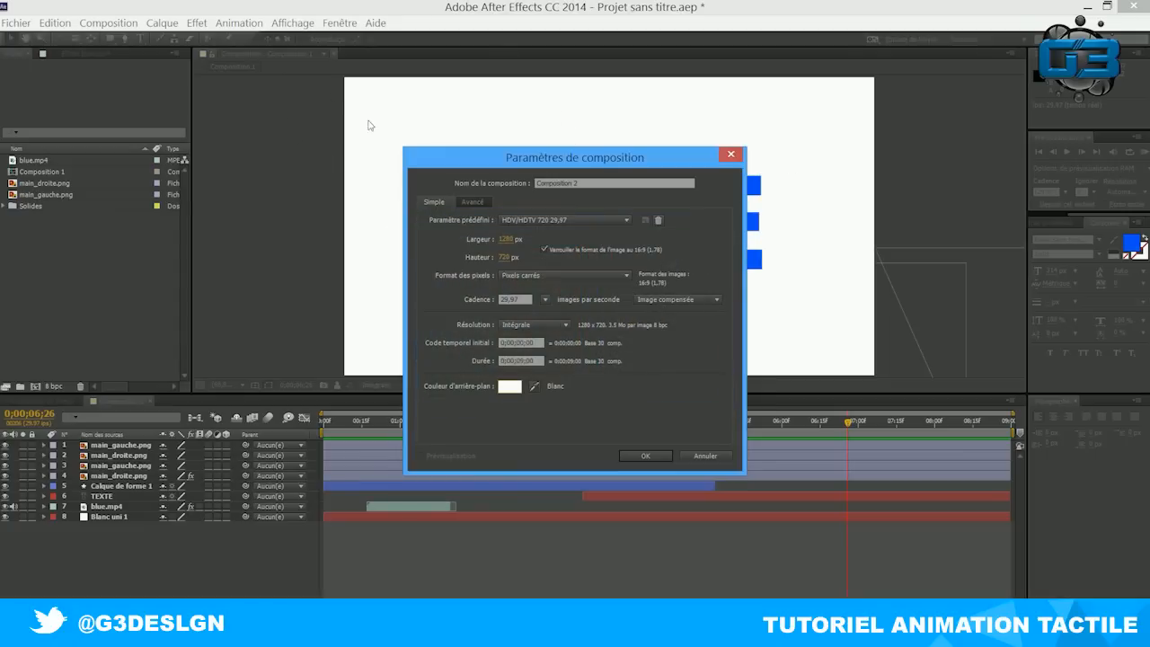
{"action": "left_click", "coordinate": [644, 456]}
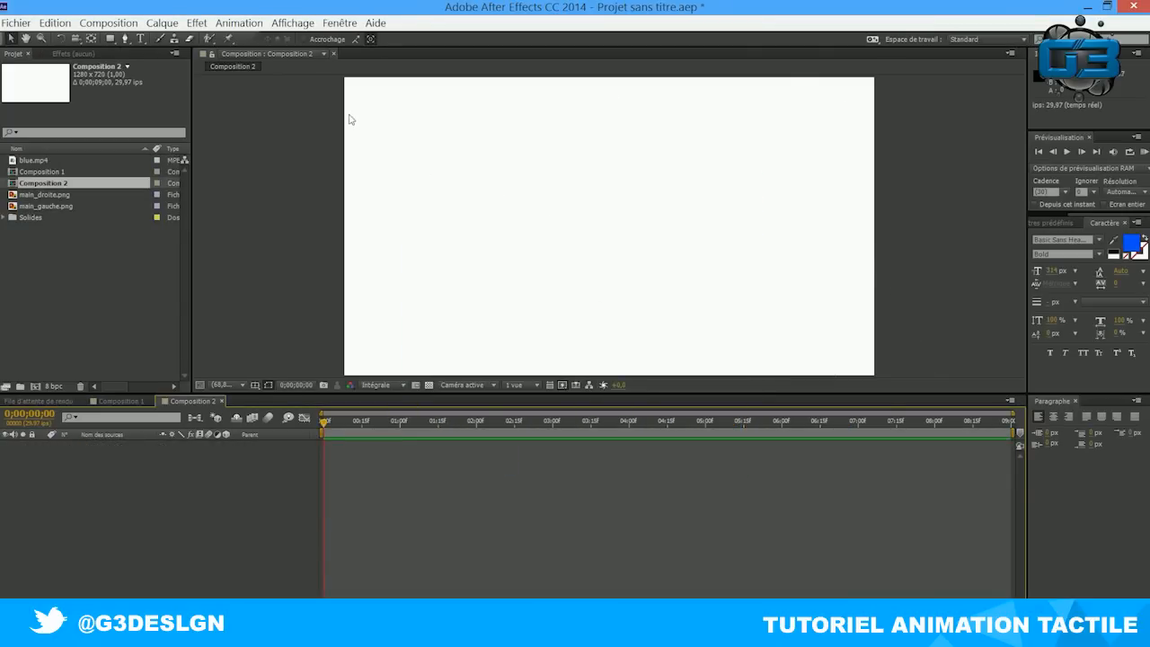
{"action": "right_click", "coordinate": [66, 256]}
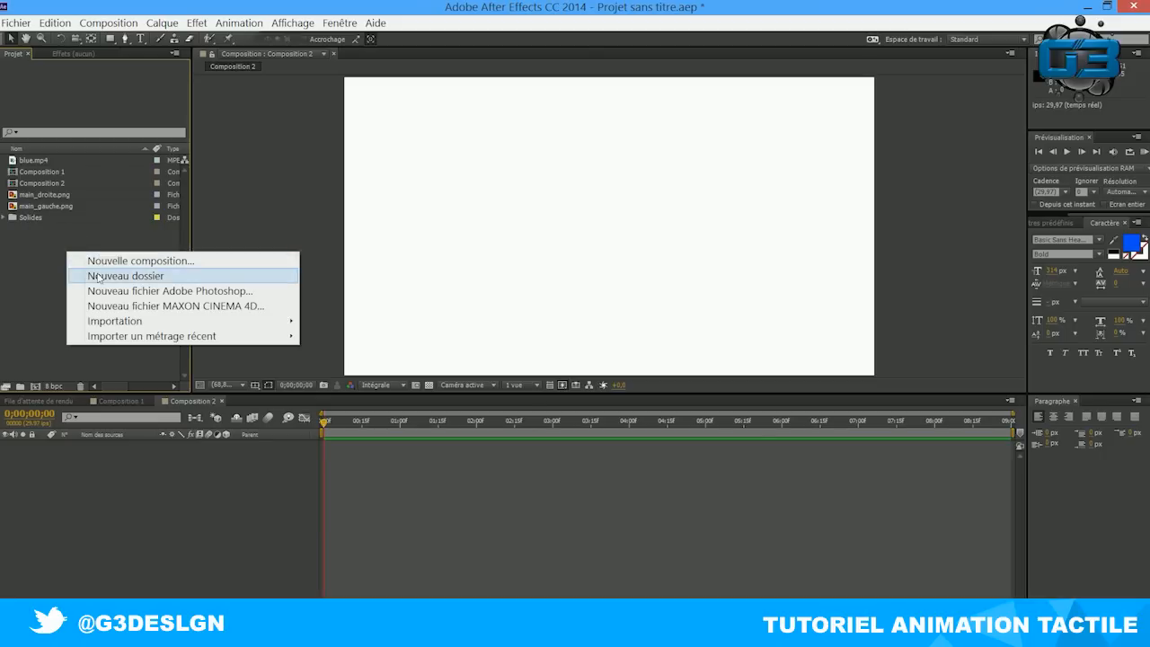
{"action": "mouse_move", "coordinate": [270, 321]}
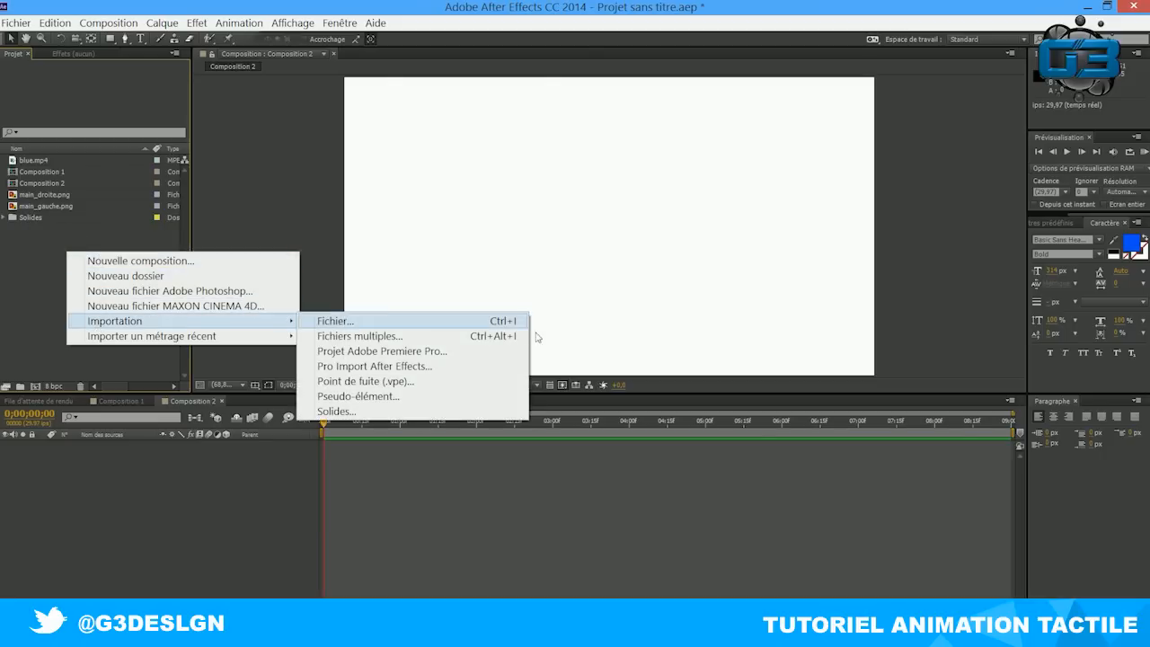
{"action": "left_click", "coordinate": [32, 262]}
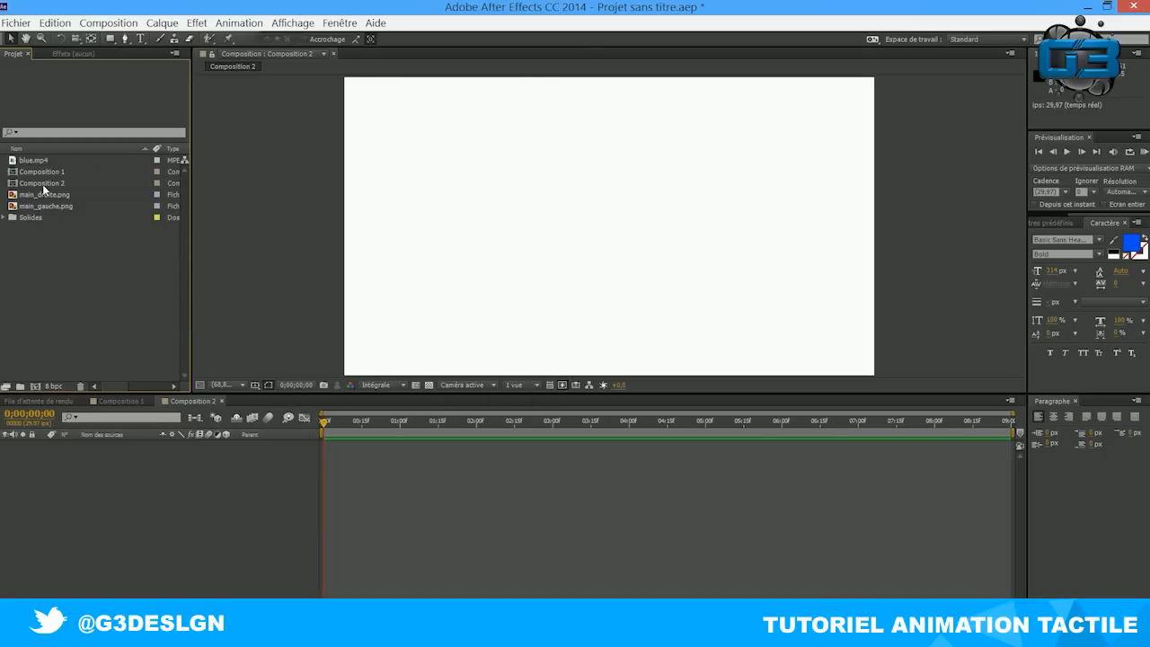
- Delete Composition 2 from the project and undo the deletion
{"action": "left_click", "coordinate": [45, 183]}
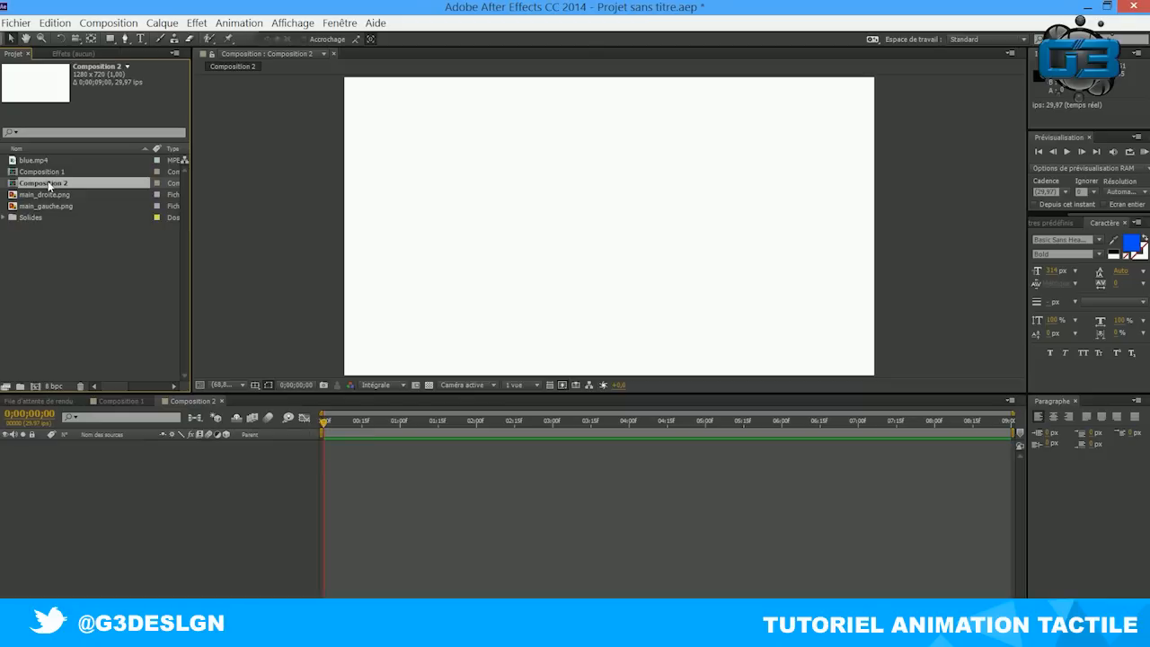
{"action": "key", "text": "Delete"}
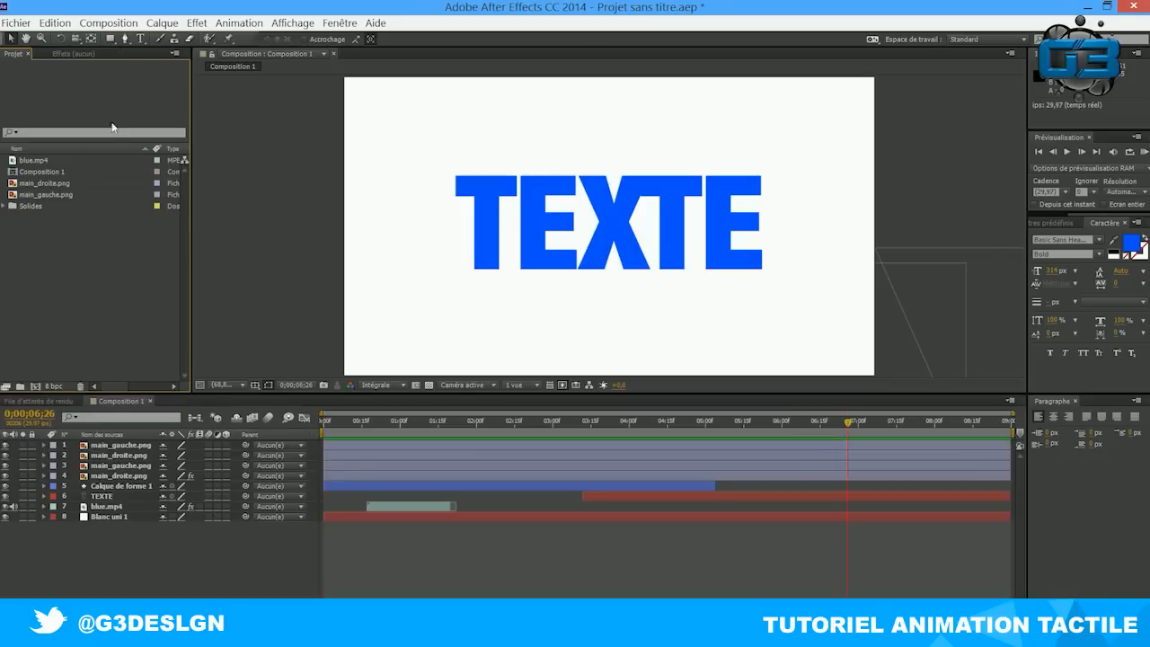
{"action": "left_click", "coordinate": [65, 24]}
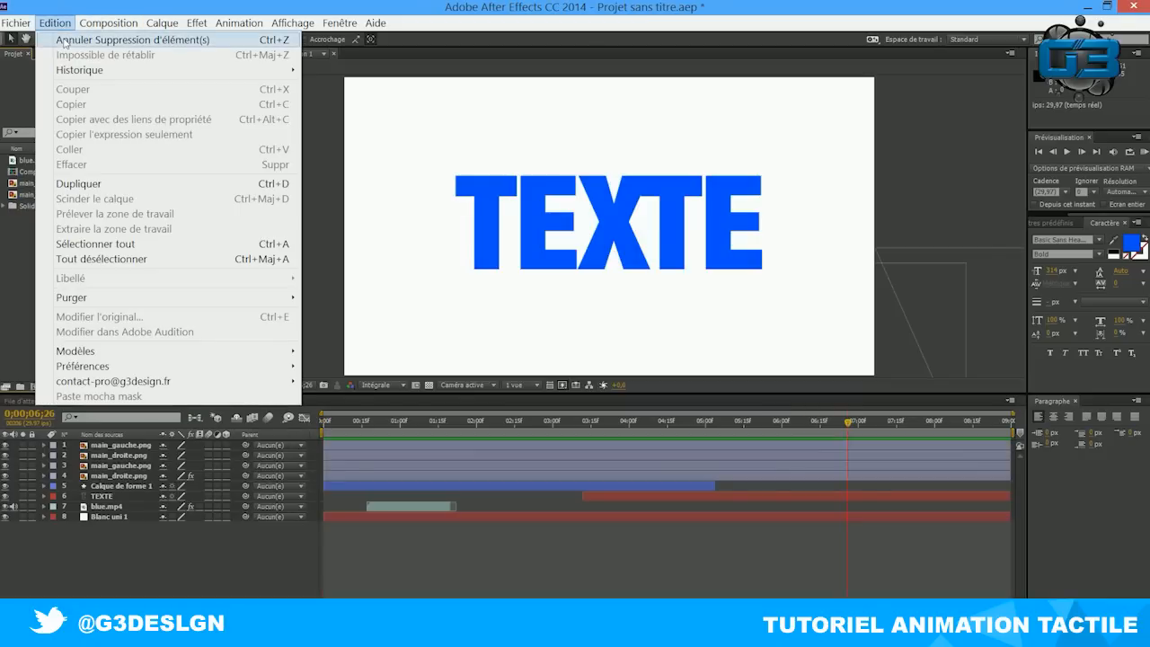
{"action": "left_click", "coordinate": [66, 42]}
- Reopen the empty Composition 2 in the timeline
{"action": "left_click", "coordinate": [47, 184]}
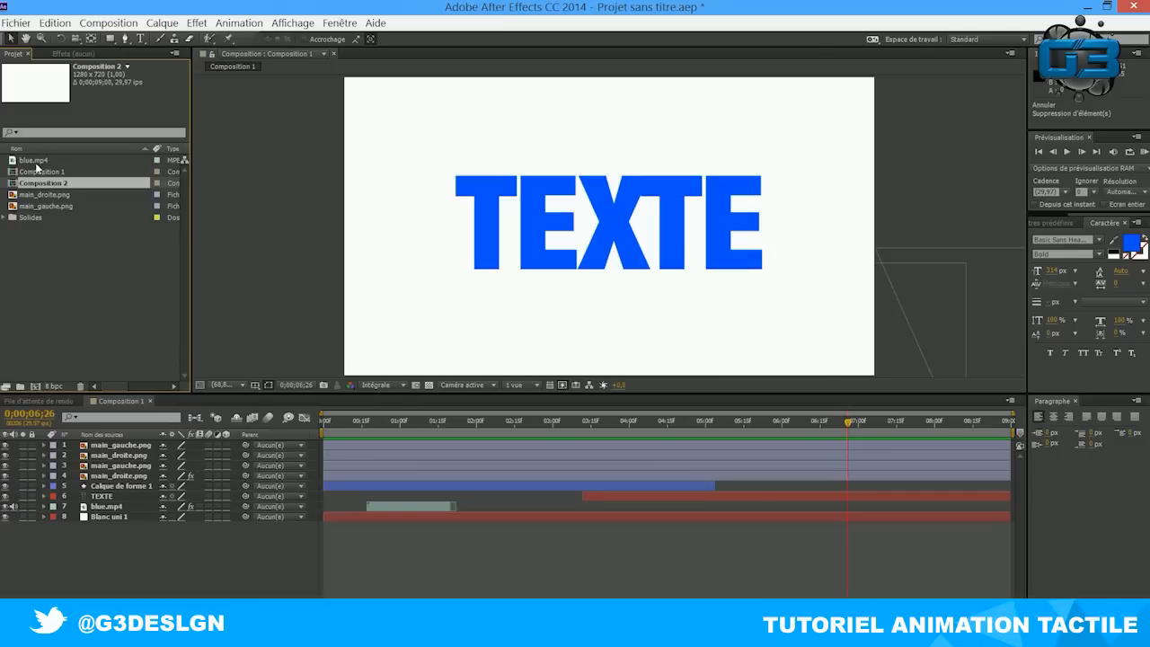
{"action": "left_click", "coordinate": [29, 161]}
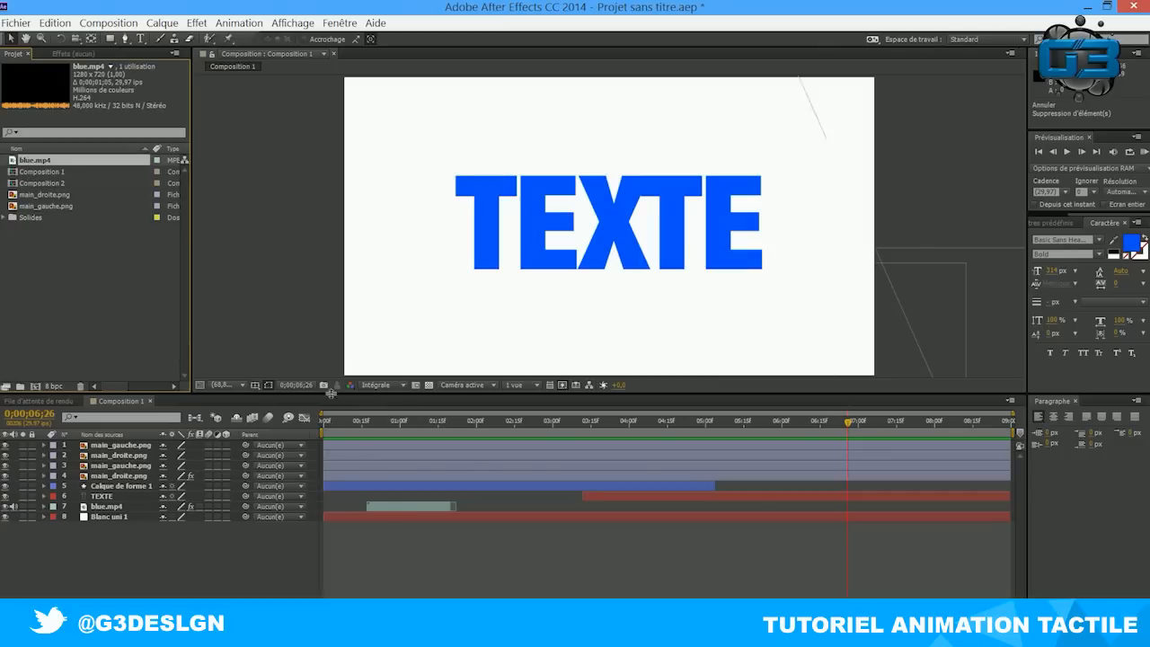
{"action": "left_click_drag", "start_coordinate": [31, 185], "coordinate": [169, 400]}
{"action": "double_click", "coordinate": [50, 183]}
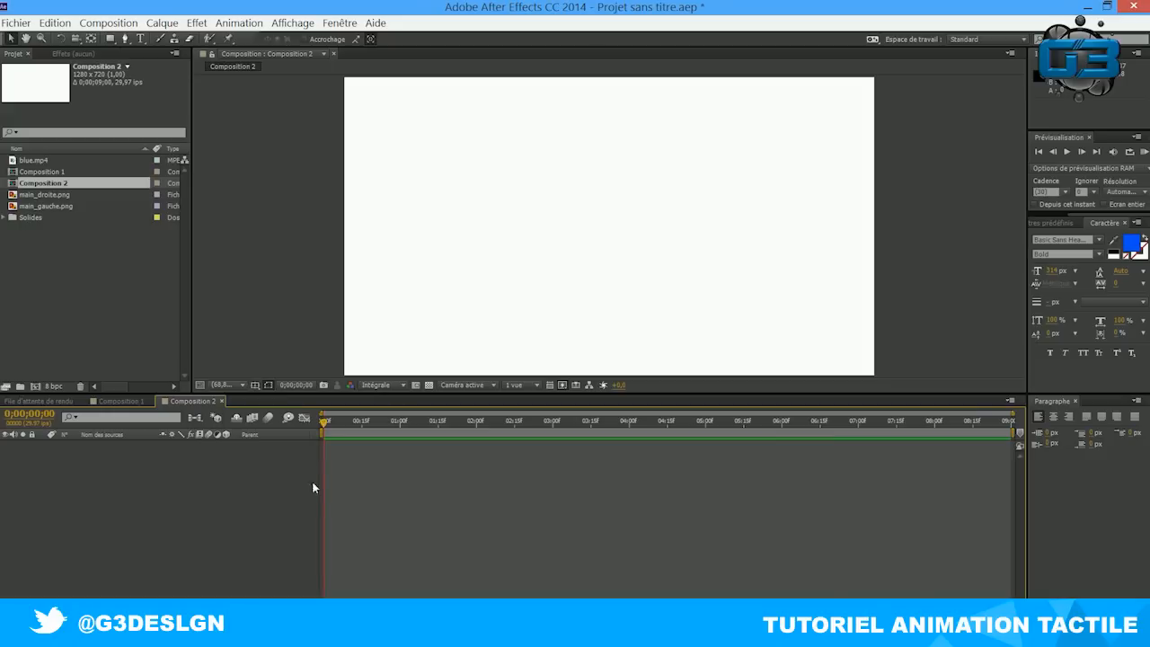
- Draw a blue, nearly circular ellipse just above and left of the centre of Composition 2 with the Ellipse tool
{"action": "left_click_drag", "start_coordinate": [109, 37], "coordinate": [179, 36]}
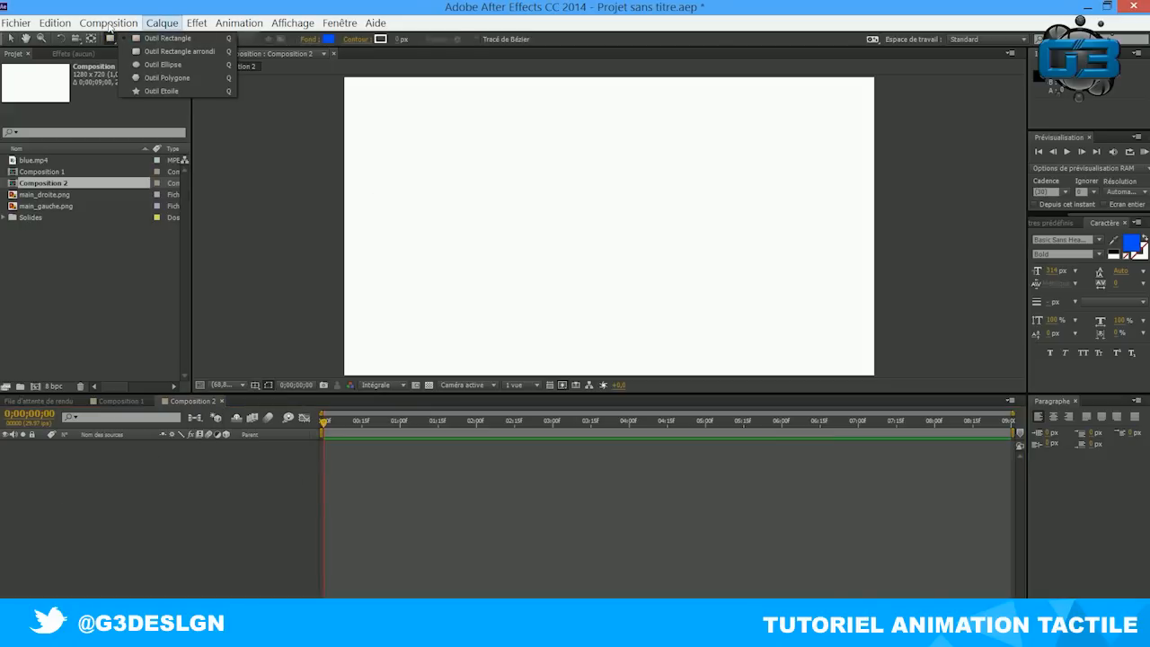
{"action": "left_click", "coordinate": [155, 65]}
{"action": "left_click_drag", "start_coordinate": [535, 145], "coordinate": [622, 230]}
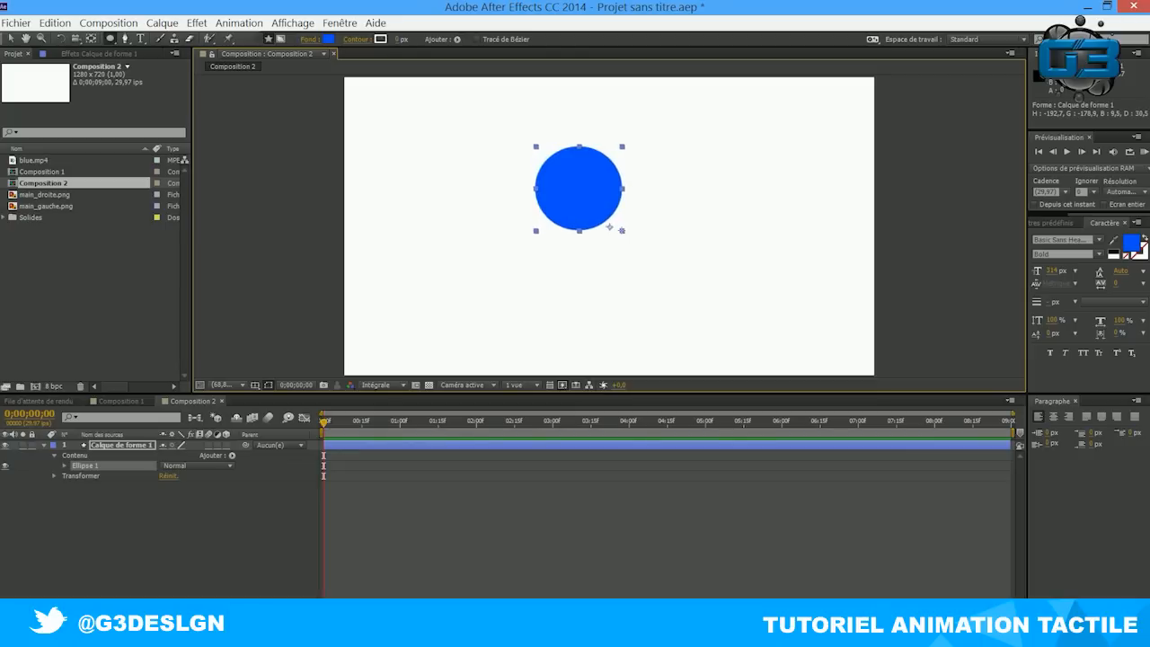
- Even out the blue ellipse into a circle, move it near the centre of Composition 2, and deselect it
{"action": "mouse_move", "coordinate": [622, 230]}
{"action": "left_mouse_down"}
{"action": "mouse_move", "coordinate": [586, 193]}
{"action": "mouse_move", "coordinate": [619, 208]}
{"action": "mouse_move", "coordinate": [633, 227]}
{"action": "mouse_move", "coordinate": [595, 212]}
{"action": "mouse_move", "coordinate": [689, 300]}
{"action": "mouse_move", "coordinate": [568, 184]}
{"action": "mouse_move", "coordinate": [636, 218]}
{"action": "mouse_move", "coordinate": [699, 309]}
{"action": "mouse_move", "coordinate": [618, 229]}
{"action": "mouse_move", "coordinate": [652, 229]}
{"action": "mouse_move", "coordinate": [677, 269]}
{"action": "mouse_move", "coordinate": [692, 257]}
{"action": "mouse_move", "coordinate": [682, 131]}
{"action": "mouse_move", "coordinate": [692, 257]}
{"action": "mouse_move", "coordinate": [688, 164]}
{"action": "mouse_move", "coordinate": [685, 240]}
{"action": "mouse_move", "coordinate": [610, 225]}
{"action": "mouse_move", "coordinate": [681, 238]}
{"action": "mouse_move", "coordinate": [661, 251]}
{"action": "mouse_move", "coordinate": [609, 227]}
{"action": "left_mouse_up"}
{"action": "key", "text": "v"}
{"action": "left_click_drag", "start_coordinate": [562, 188], "coordinate": [584, 221]}
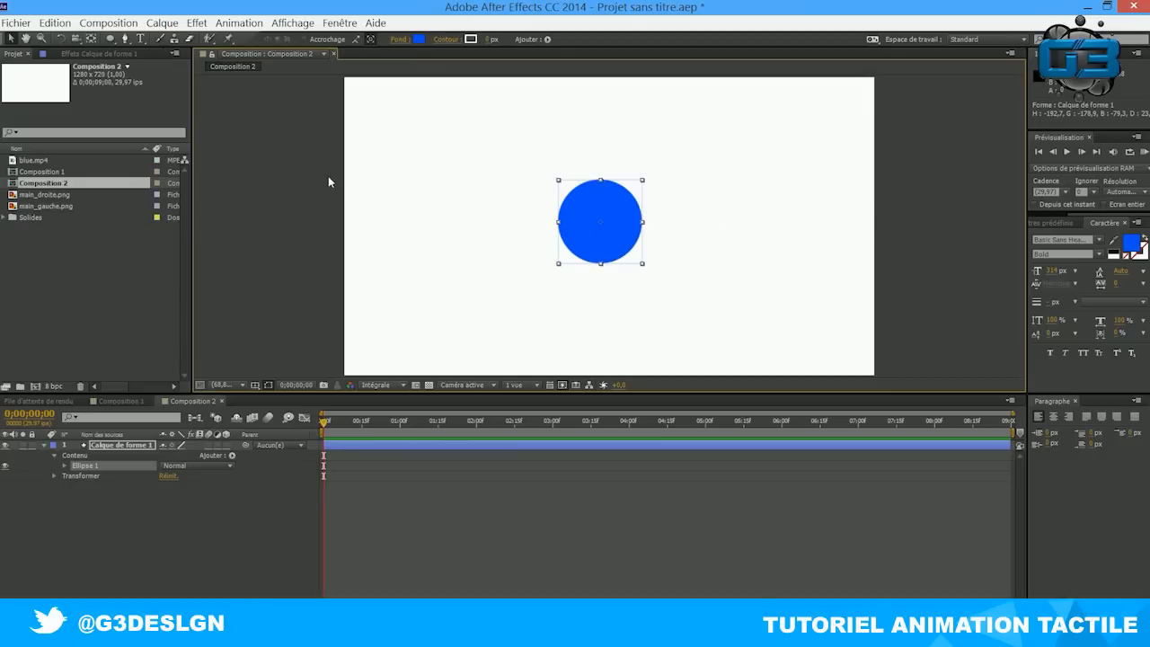
{"action": "left_click", "coordinate": [254, 148]}
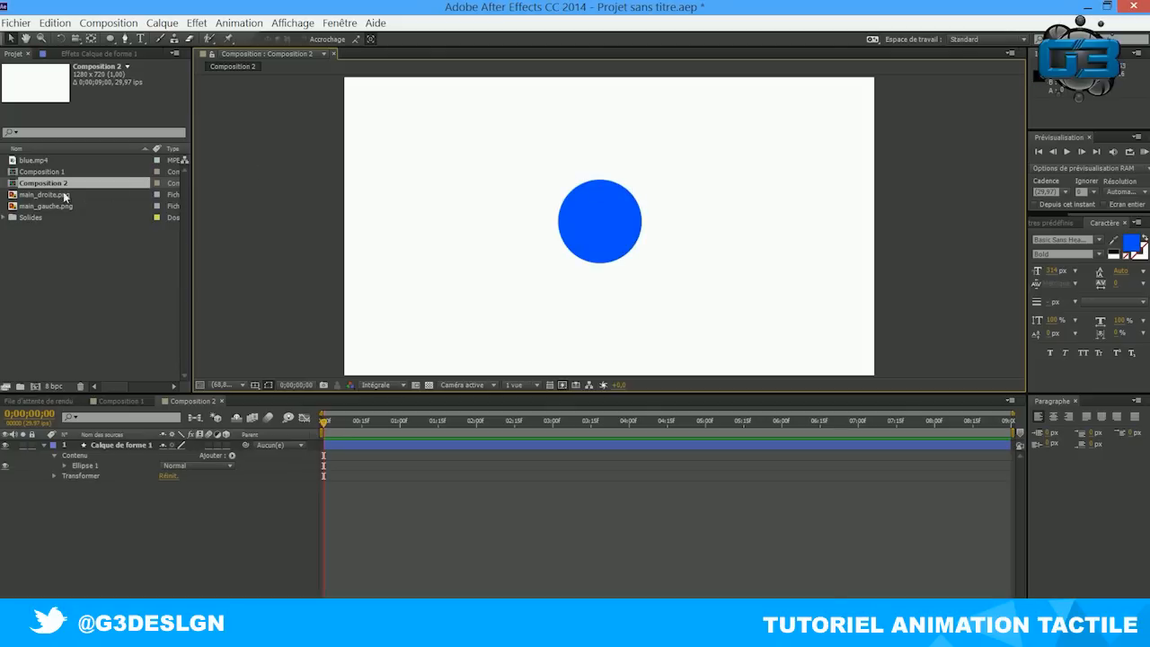
- Add main_droite.png above the shape layer in Composition 2 and set its scale to 35%
{"action": "left_click_drag", "start_coordinate": [40, 199], "coordinate": [105, 445]}
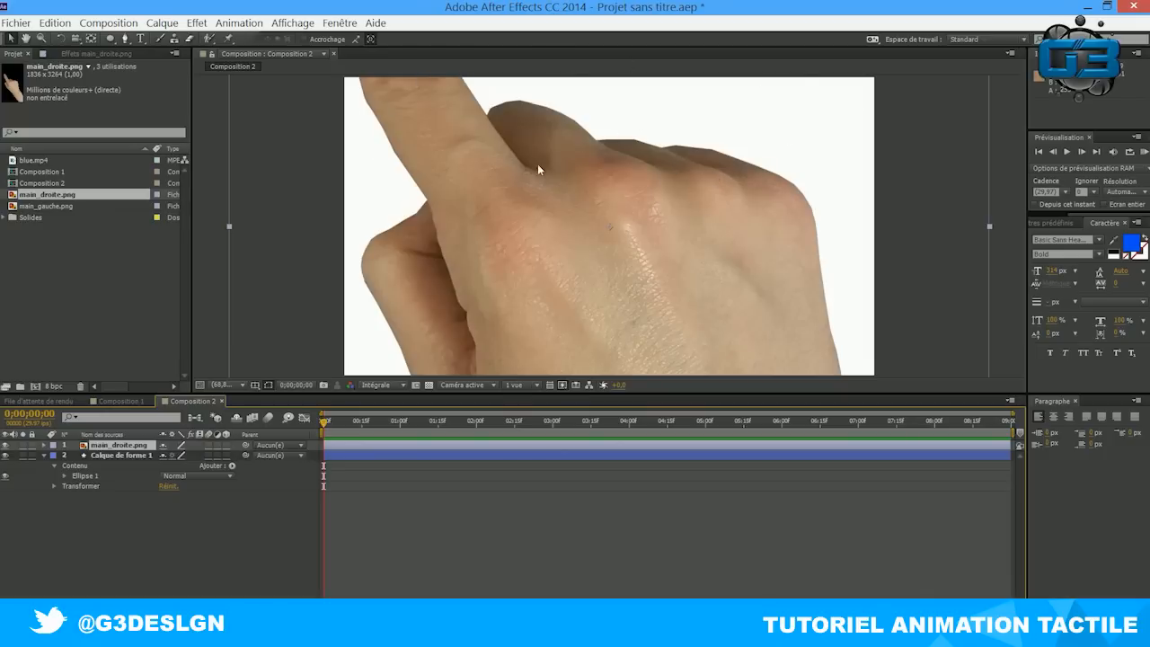
{"action": "left_click", "coordinate": [47, 446]}
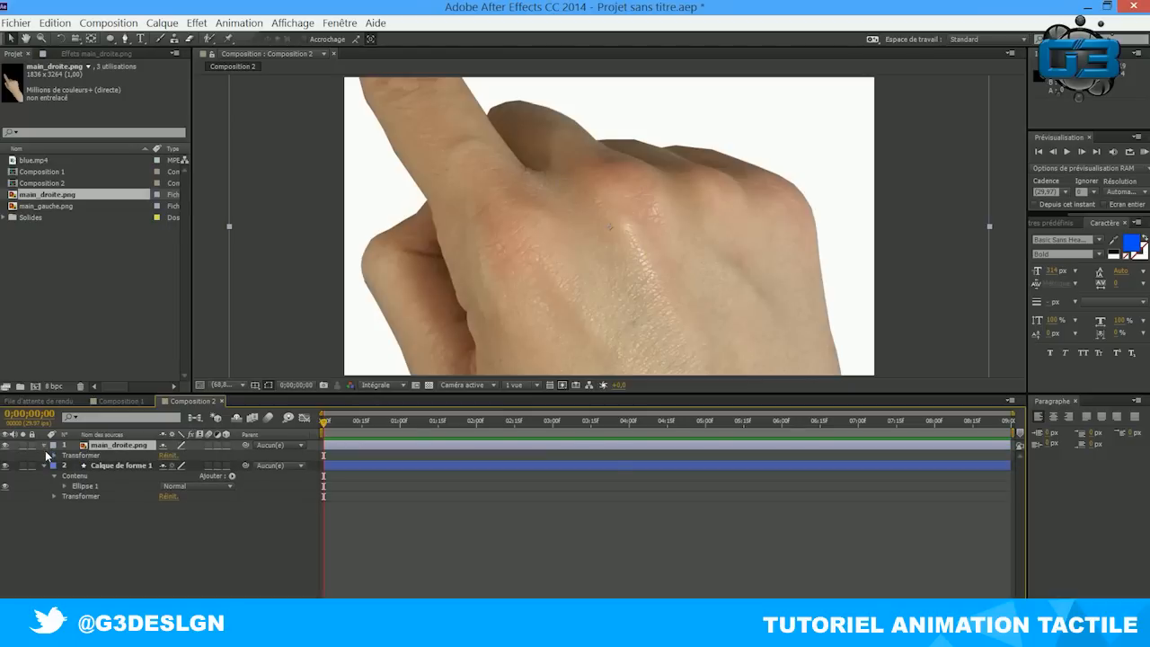
{"action": "left_click", "coordinate": [55, 456]}
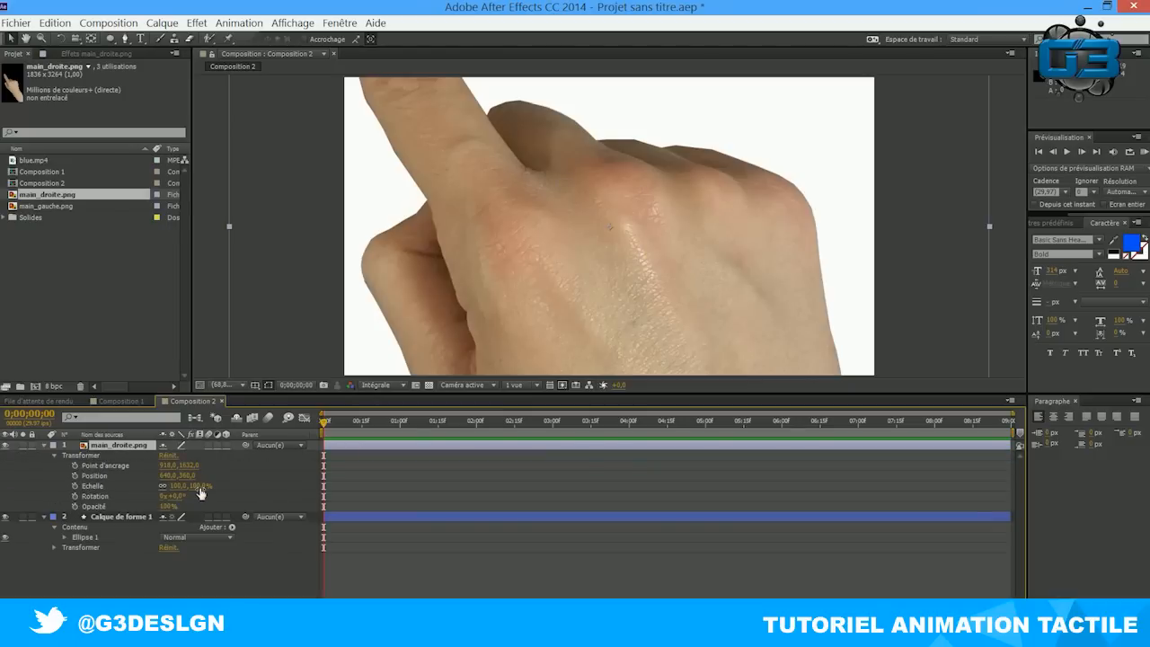
{"action": "left_click_drag", "start_coordinate": [163, 486], "coordinate": [180, 504]}
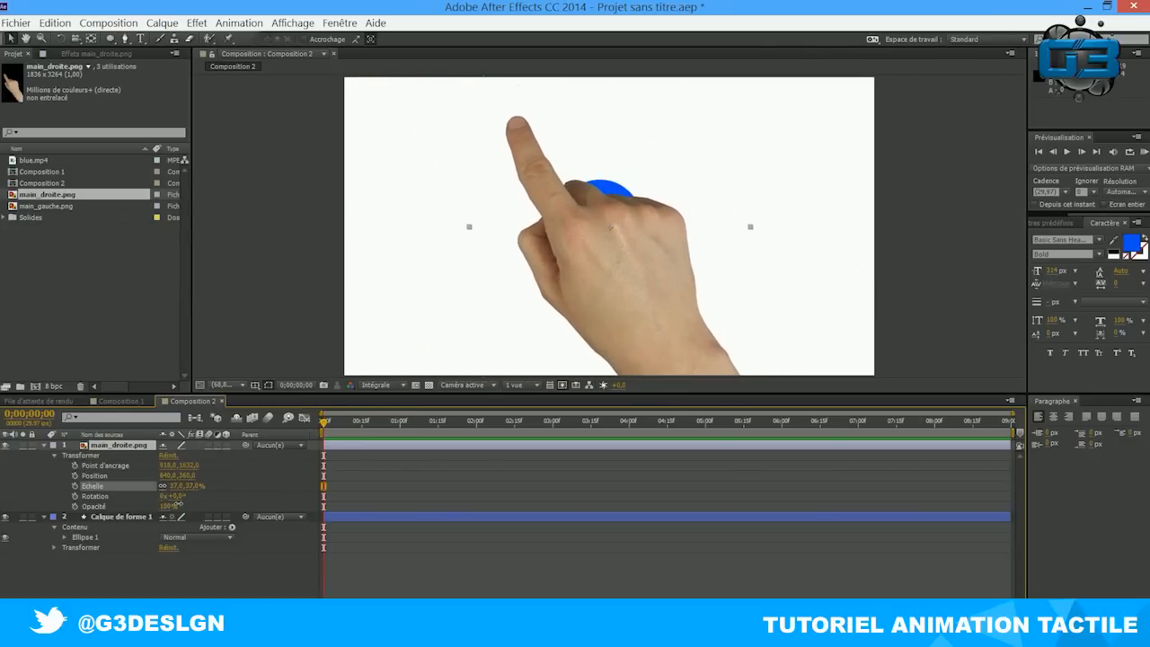
{"action": "left_click", "coordinate": [194, 485]}
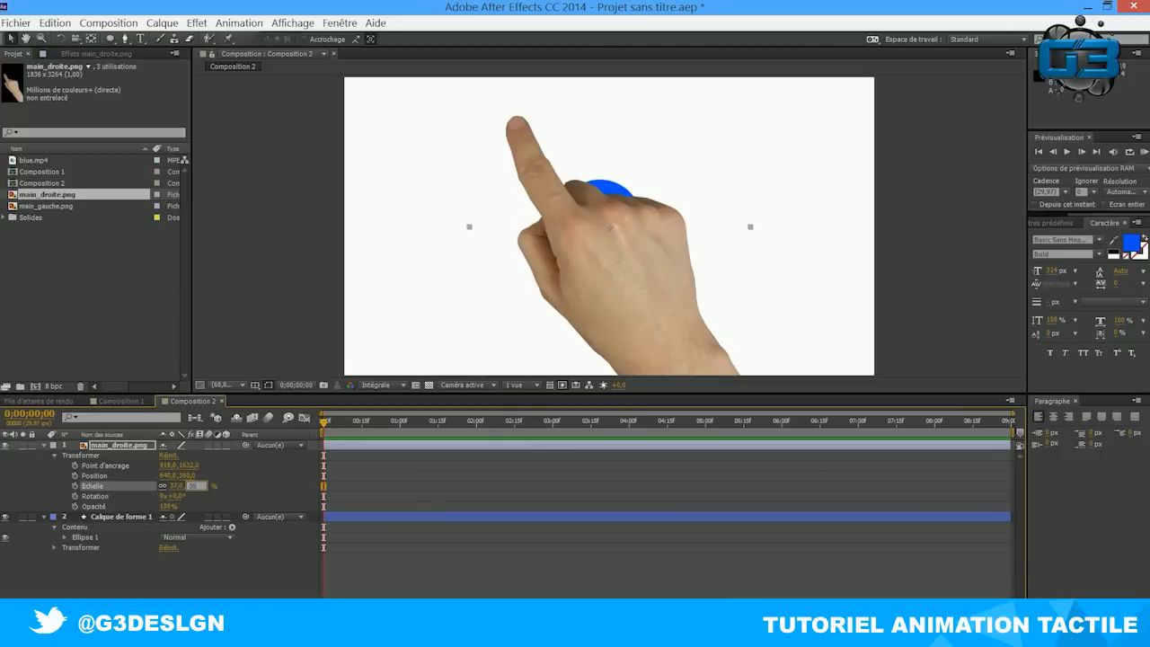
{"action": "key", "text": "Return"}
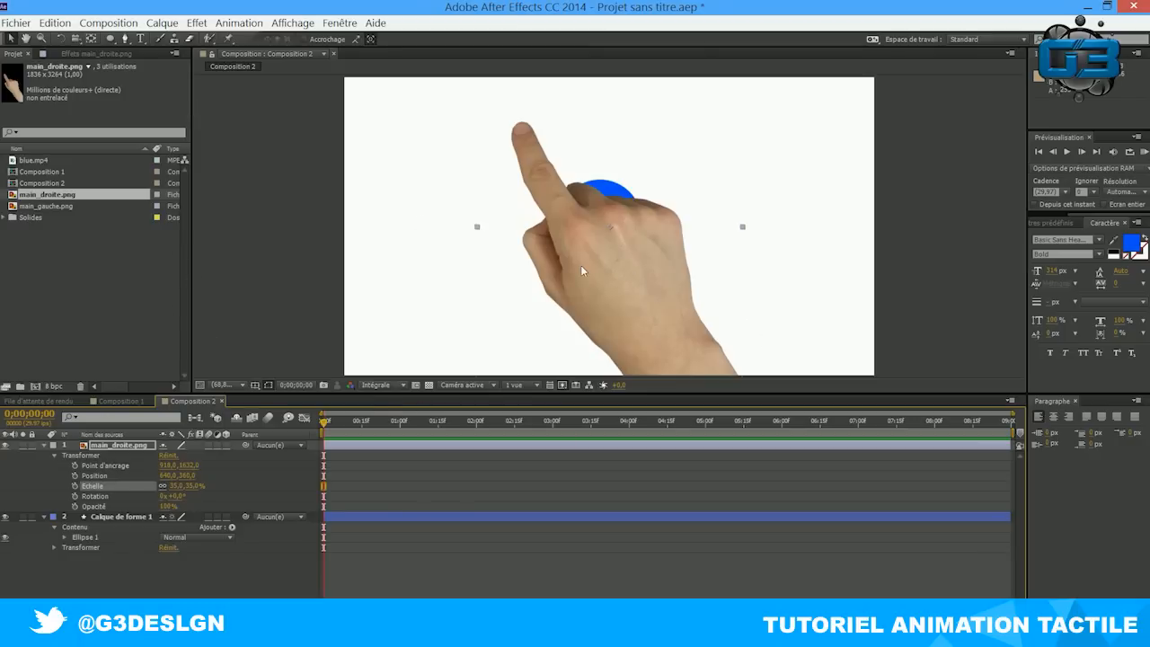
- Keyframe the hand's position from beyond the frame's right edge at 0;00;00;00 to its fingertip on the circle at 0;00;00;15
{"action": "left_click_drag", "start_coordinate": [559, 263], "coordinate": [940, 265]}
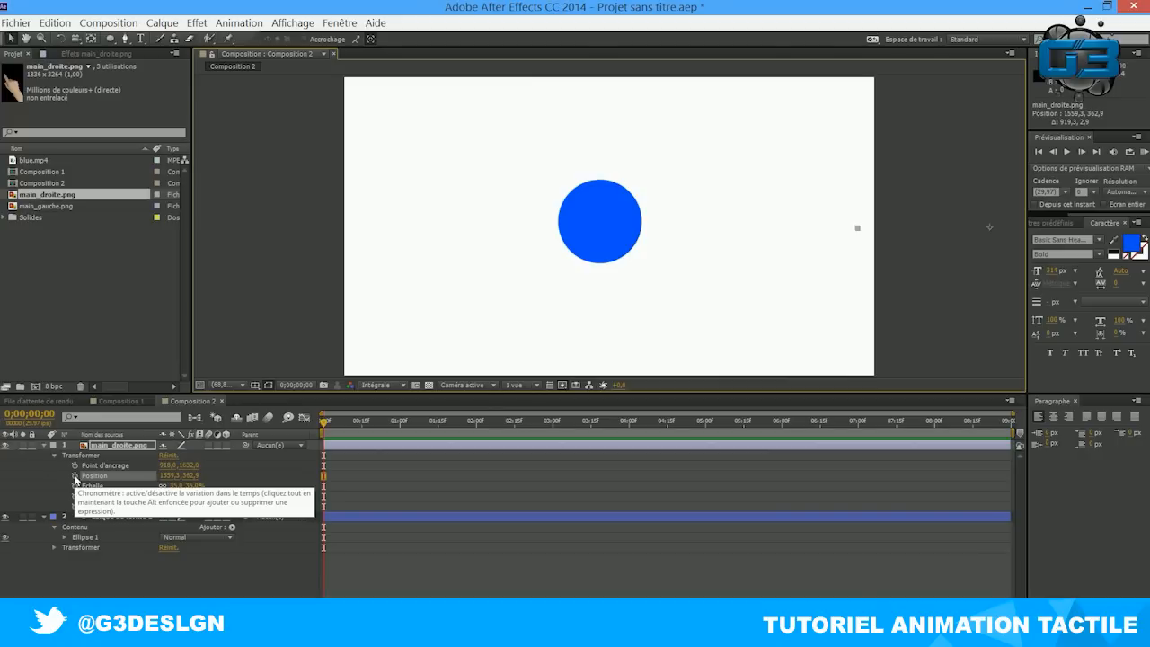
{"action": "left_click", "coordinate": [75, 476]}
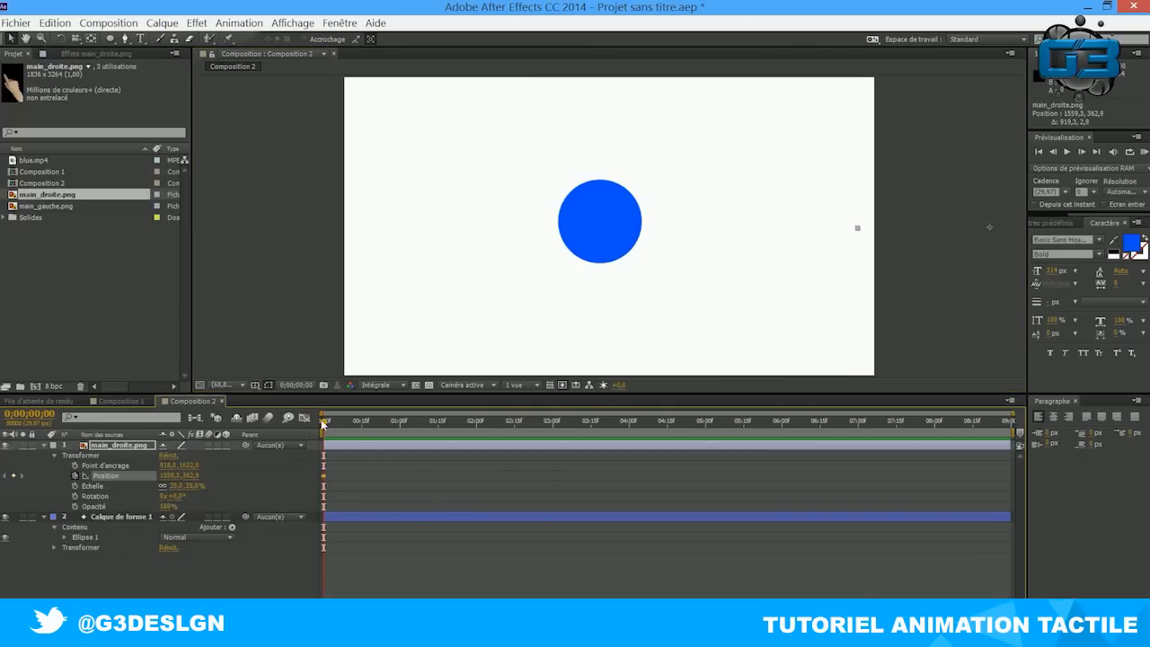
{"action": "mouse_move", "coordinate": [338, 424]}
{"action": "left_mouse_down"}
{"action": "mouse_move", "coordinate": [403, 425]}
{"action": "mouse_move", "coordinate": [360, 422]}
{"action": "left_mouse_up"}
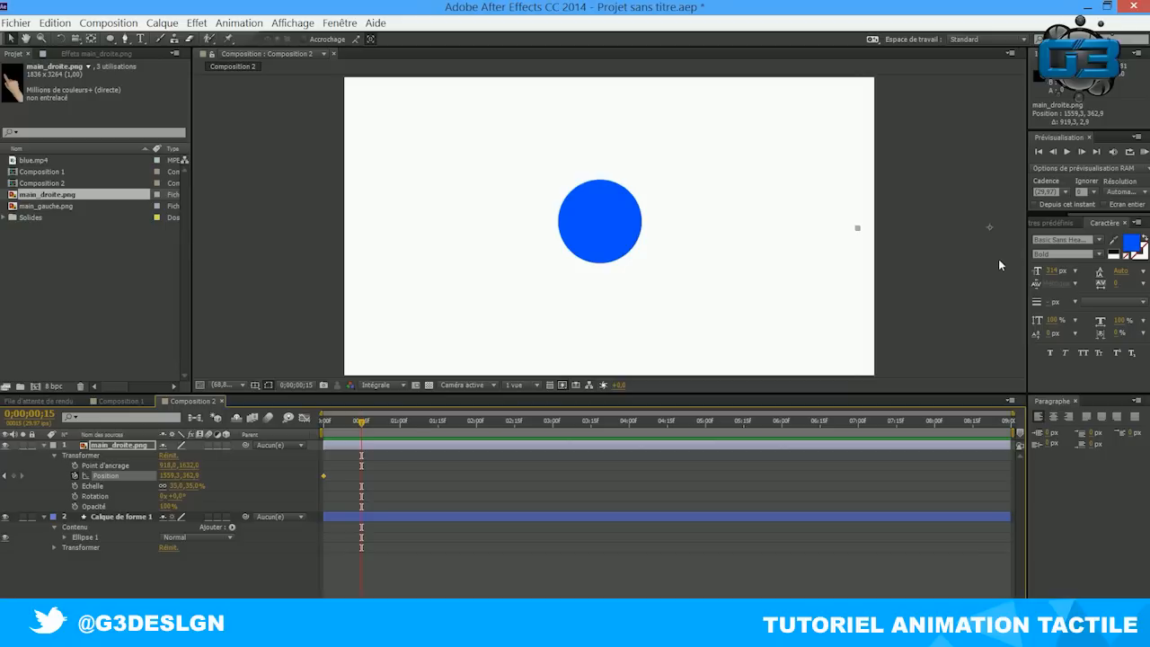
{"action": "left_click_drag", "start_coordinate": [998, 265], "coordinate": [687, 333]}
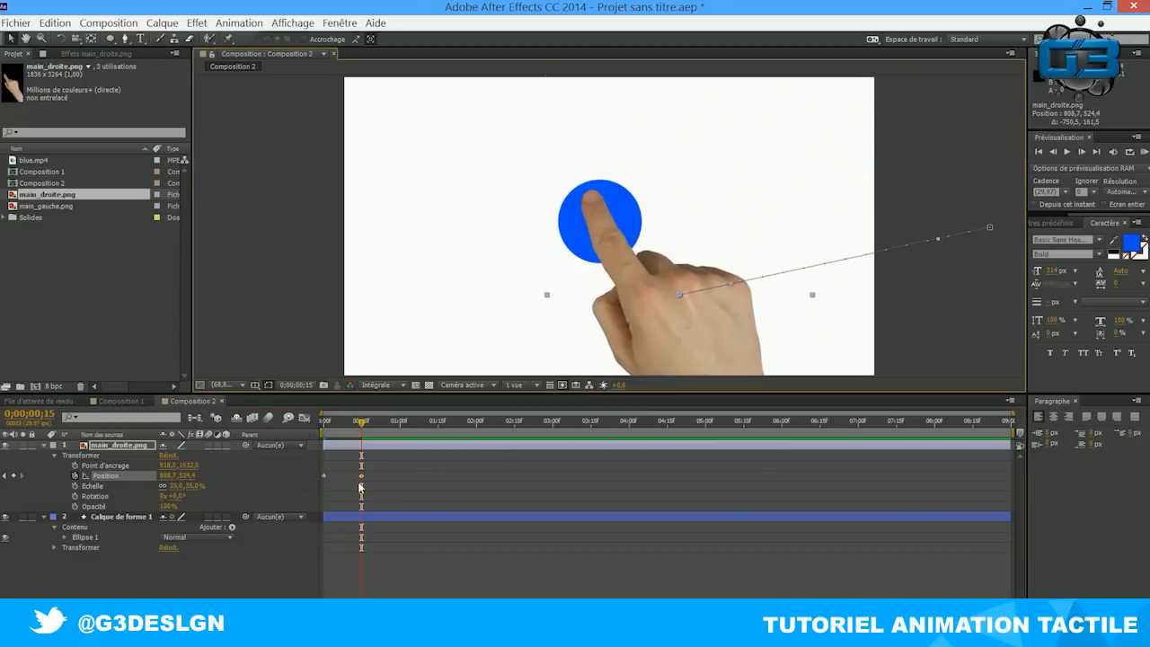
{"action": "mouse_move", "coordinate": [361, 430]}
{"action": "left_mouse_down"}
{"action": "mouse_move", "coordinate": [325, 422]}
{"action": "mouse_move", "coordinate": [360, 424]}
{"action": "left_mouse_up"}
{"action": "left_click_drag", "start_coordinate": [595, 212], "coordinate": [604, 224]}
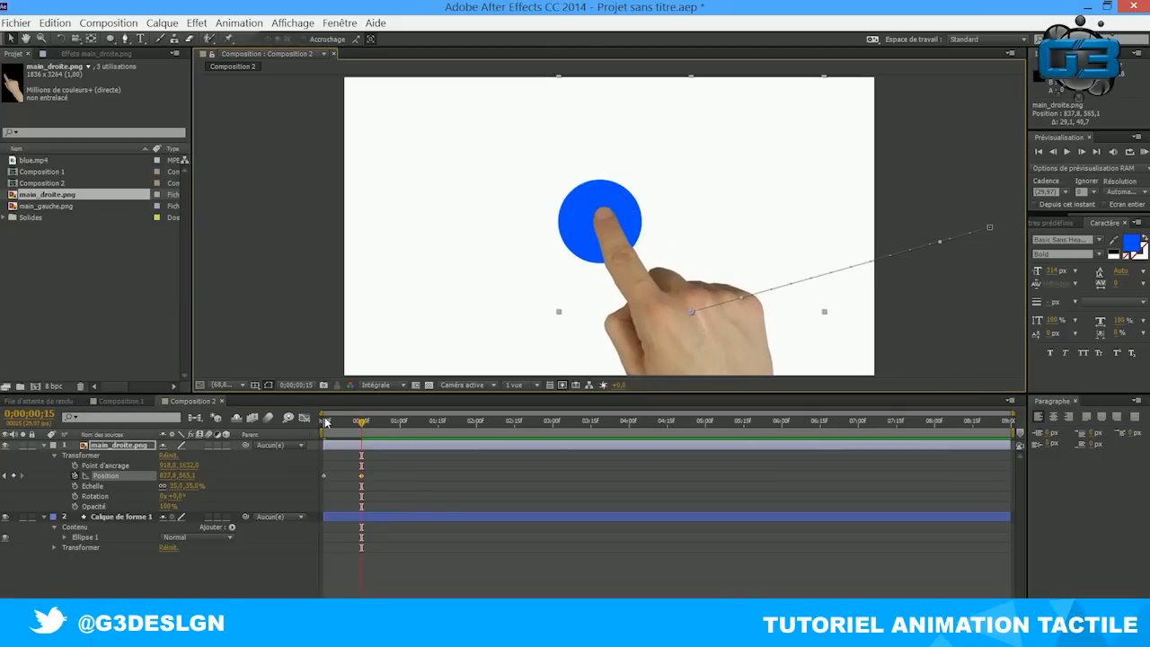
- Preview the hand's entrance from the start of Composition 2
{"action": "left_click", "coordinate": [324, 422]}
{"action": "left_click", "coordinate": [1069, 150]}
{"action": "left_click", "coordinate": [1068, 152]}
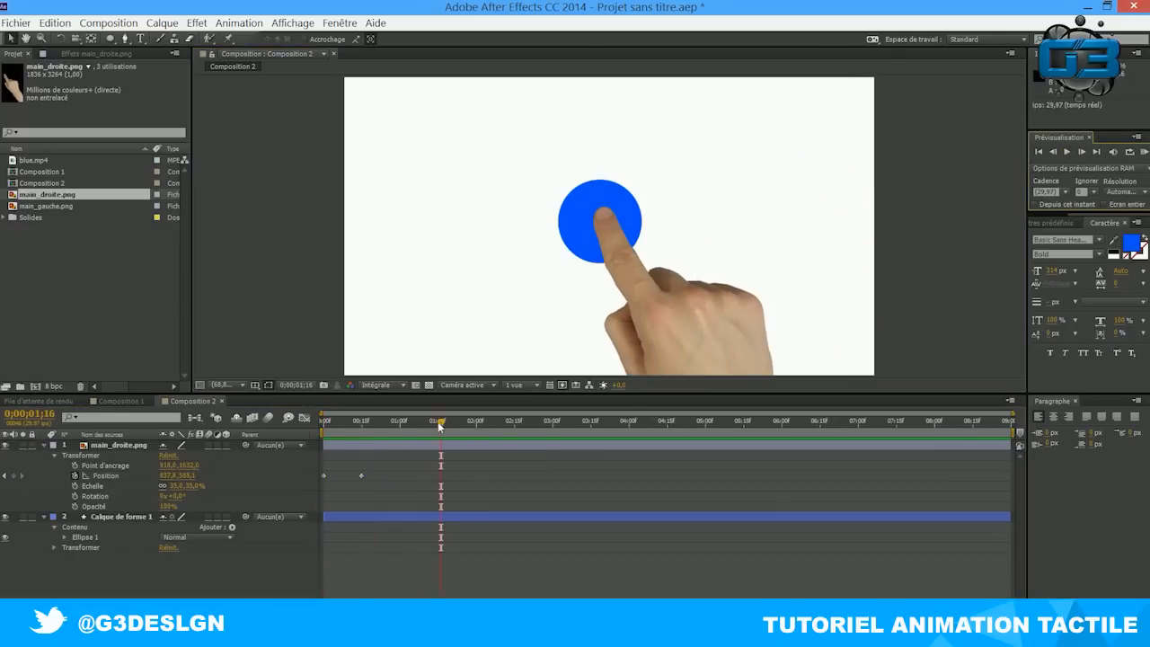
- Duplicate the hand's 15-frame position keyframe at 0;00;01;00, and at 0;00;01;15 move the hand out beyond the lower-right corner
{"action": "left_click_drag", "start_coordinate": [341, 433], "coordinate": [399, 431]}
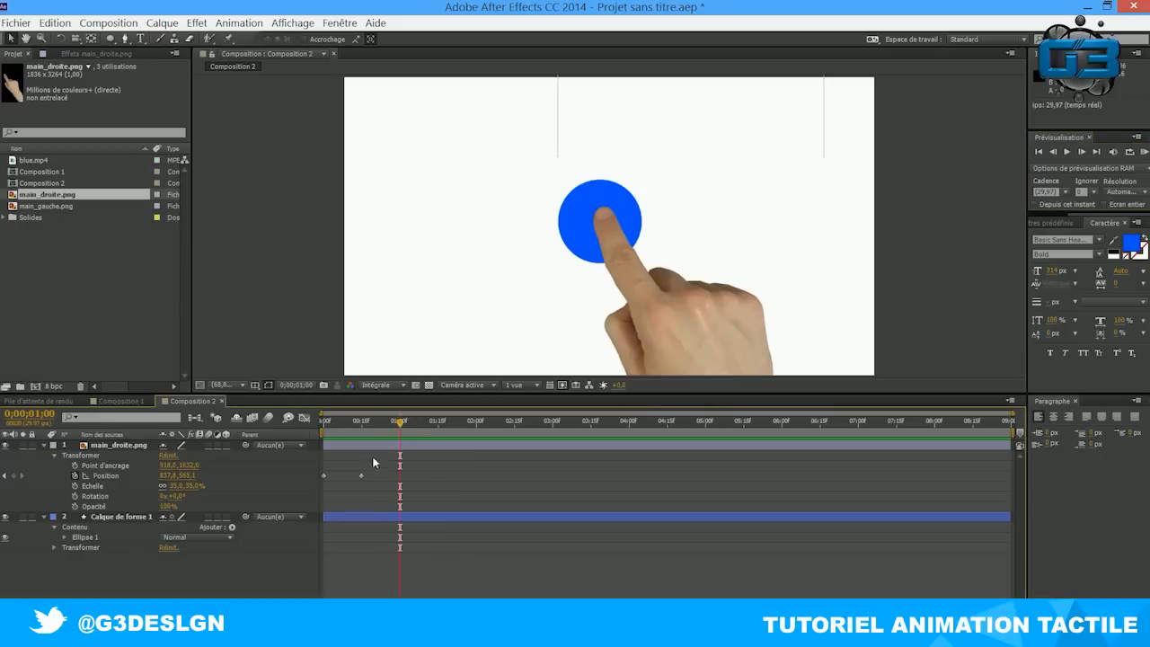
{"action": "left_click", "coordinate": [360, 475]}
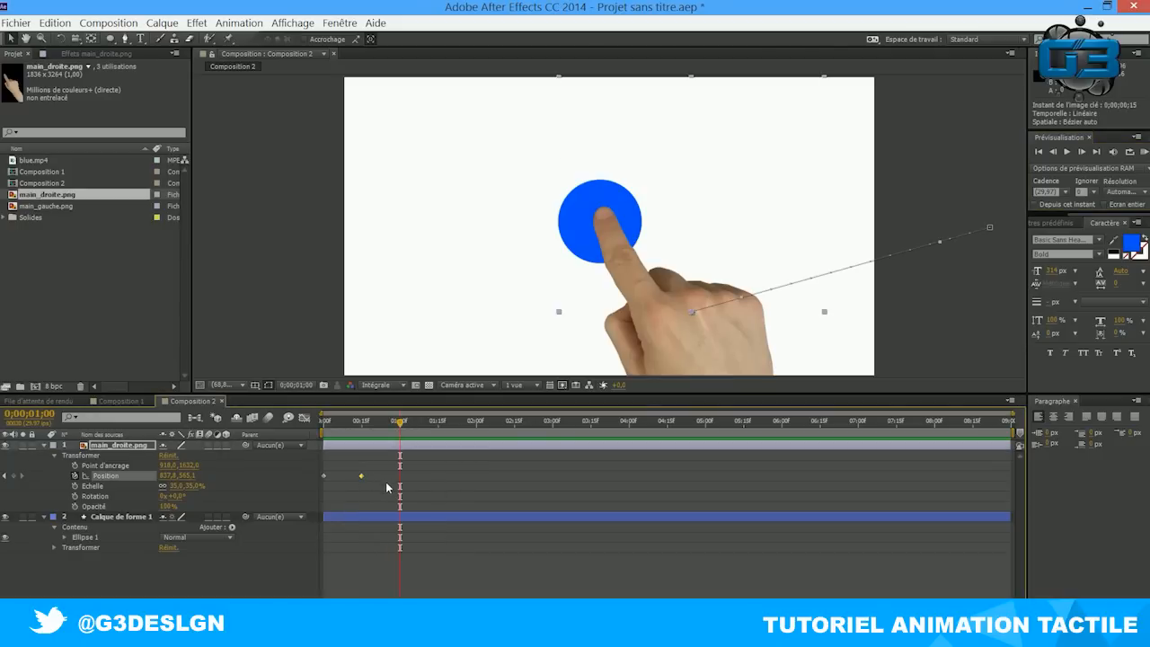
{"action": "key", "text": "ctrl+v"}
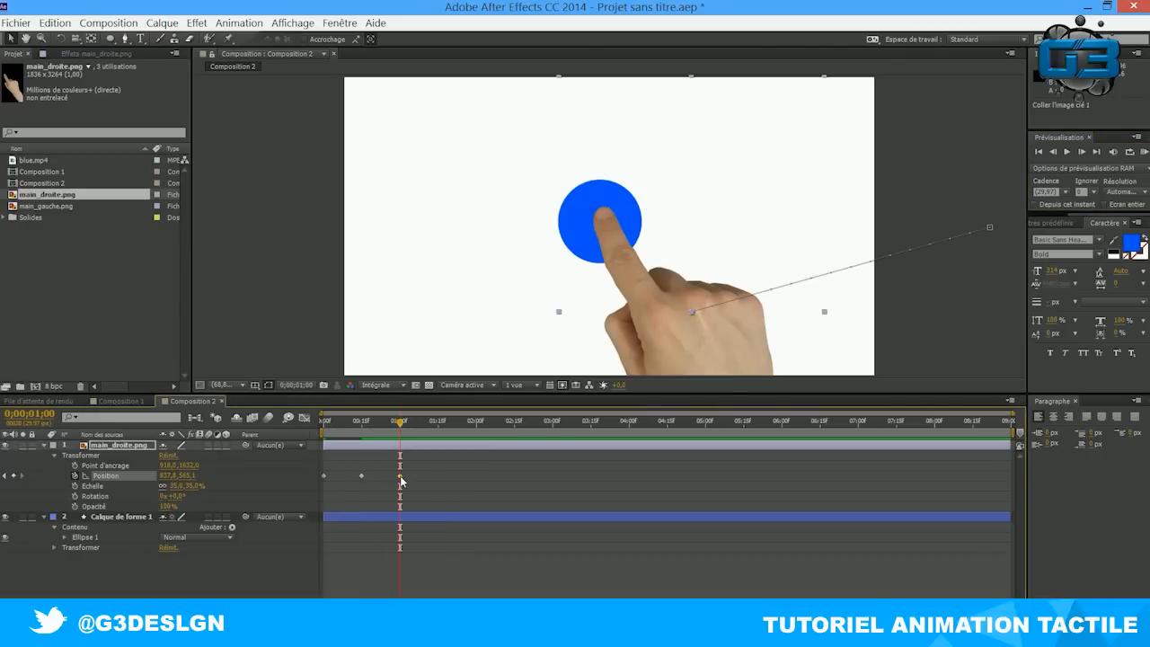
{"action": "left_click_drag", "start_coordinate": [404, 422], "coordinate": [440, 428]}
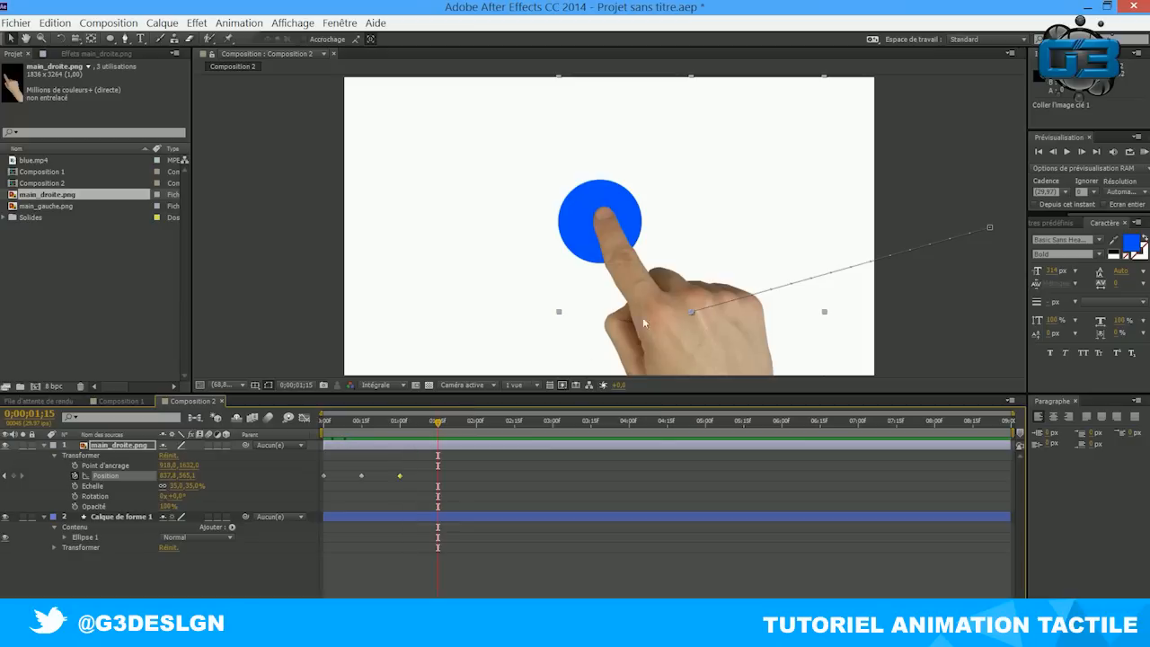
{"action": "left_click_drag", "start_coordinate": [627, 271], "coordinate": [914, 398]}
- Animate the hand's press with scale keyframes of 35% at 0;00;00;17, 33% at 0;00;00;22 and 35% at 0;00;00;26
{"action": "left_click_drag", "start_coordinate": [439, 423], "coordinate": [366, 412]}
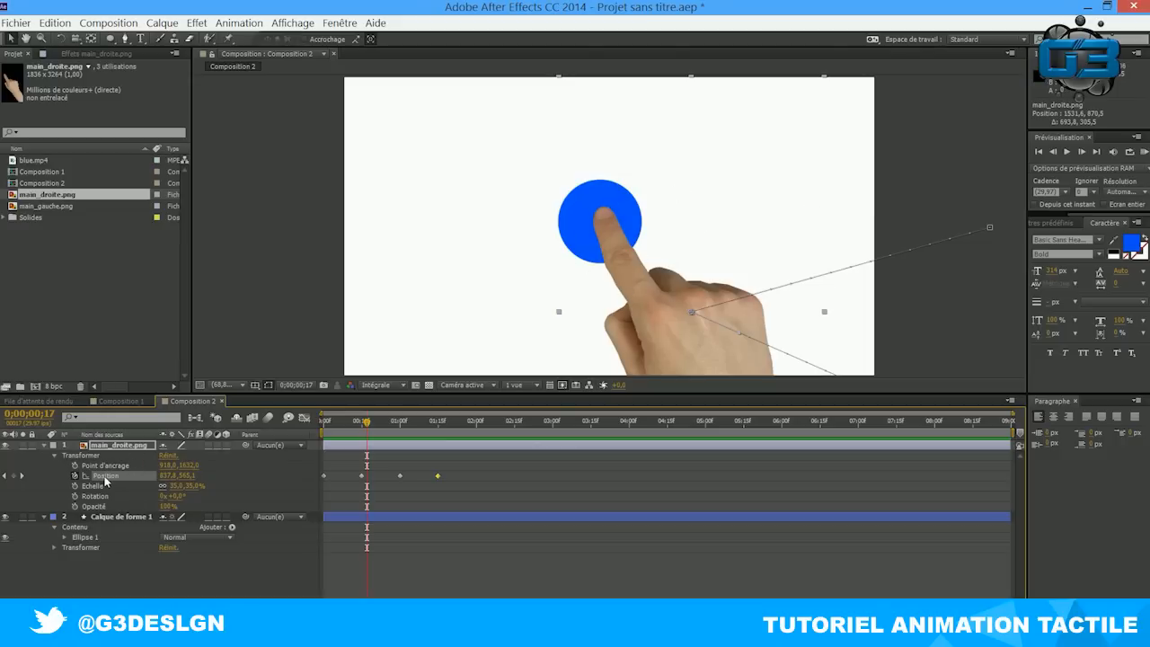
{"action": "left_click", "coordinate": [74, 486]}
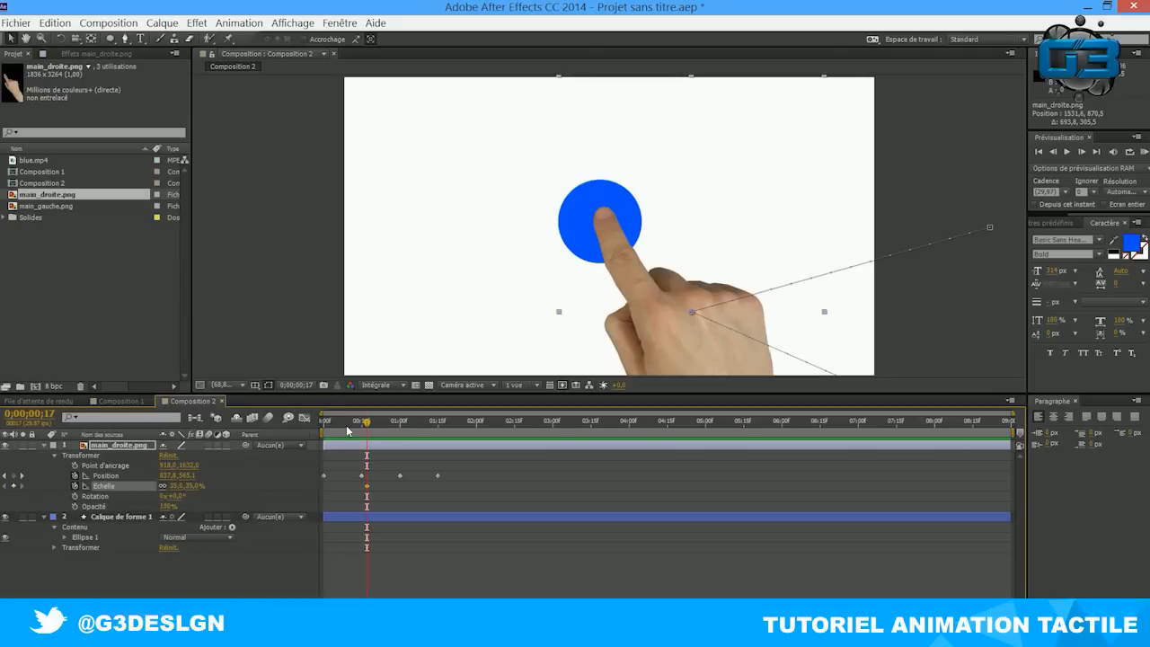
{"action": "left_click_drag", "start_coordinate": [366, 420], "coordinate": [390, 420]}
{"action": "left_click", "coordinate": [367, 484]}
{"action": "key", "text": "ctrl+v"}
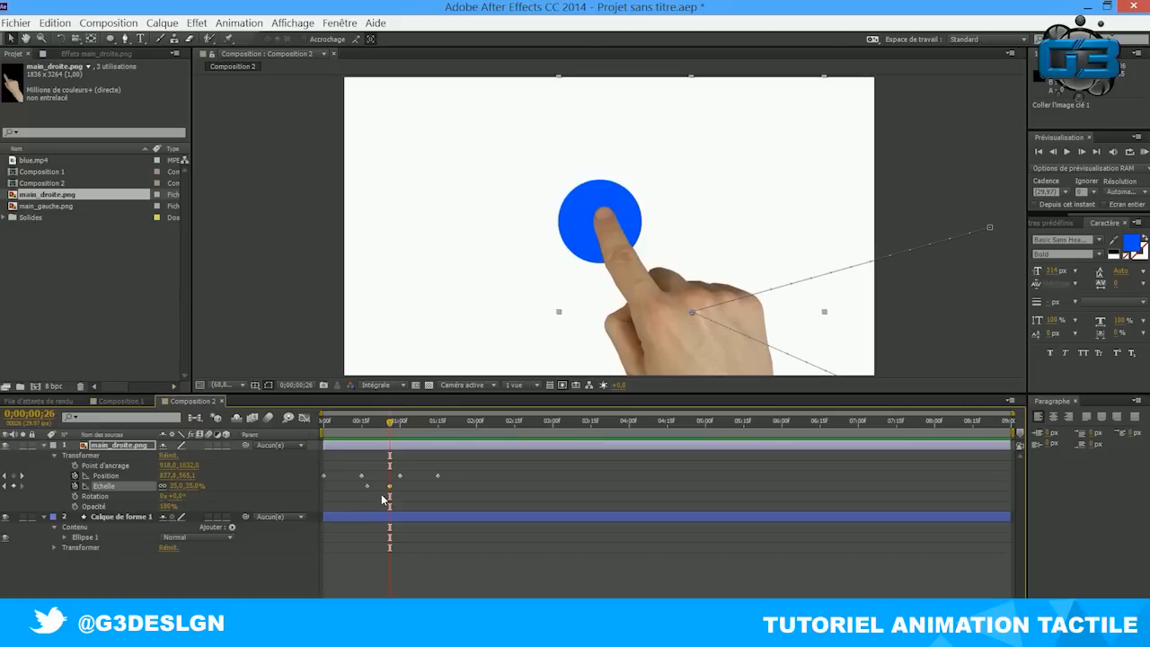
{"action": "mouse_move", "coordinate": [390, 424]}
{"action": "left_mouse_down"}
{"action": "mouse_move", "coordinate": [328, 425]}
{"action": "mouse_move", "coordinate": [487, 417]}
{"action": "mouse_move", "coordinate": [402, 423]}
{"action": "mouse_move", "coordinate": [363, 440]}
{"action": "mouse_move", "coordinate": [437, 439]}
{"action": "mouse_move", "coordinate": [375, 435]}
{"action": "left_mouse_up"}
{"action": "mouse_move", "coordinate": [192, 485]}
{"action": "left_mouse_down"}
{"action": "mouse_move", "coordinate": [242, 485]}
{"action": "mouse_move", "coordinate": [202, 495]}
{"action": "left_mouse_up"}
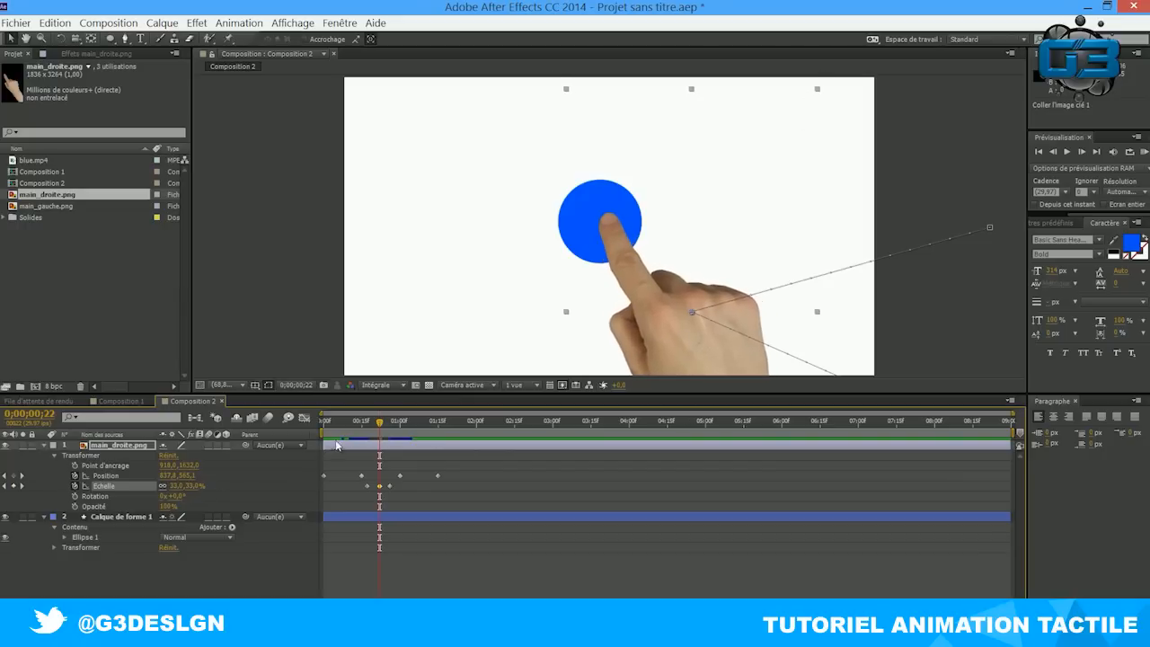
- Preview the hand's full press animation from the start and scrub back to the moment of the press
{"action": "left_click_drag", "start_coordinate": [379, 423], "coordinate": [287, 338]}
{"action": "left_click", "coordinate": [564, 117]}
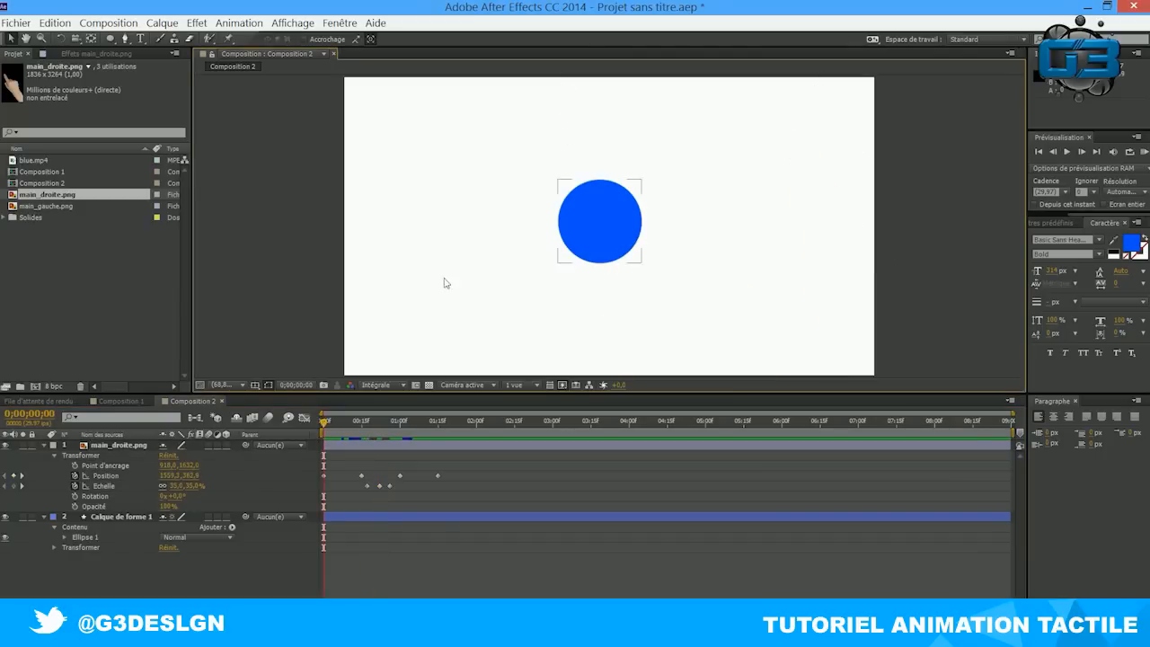
{"action": "left_click", "coordinate": [1067, 152]}
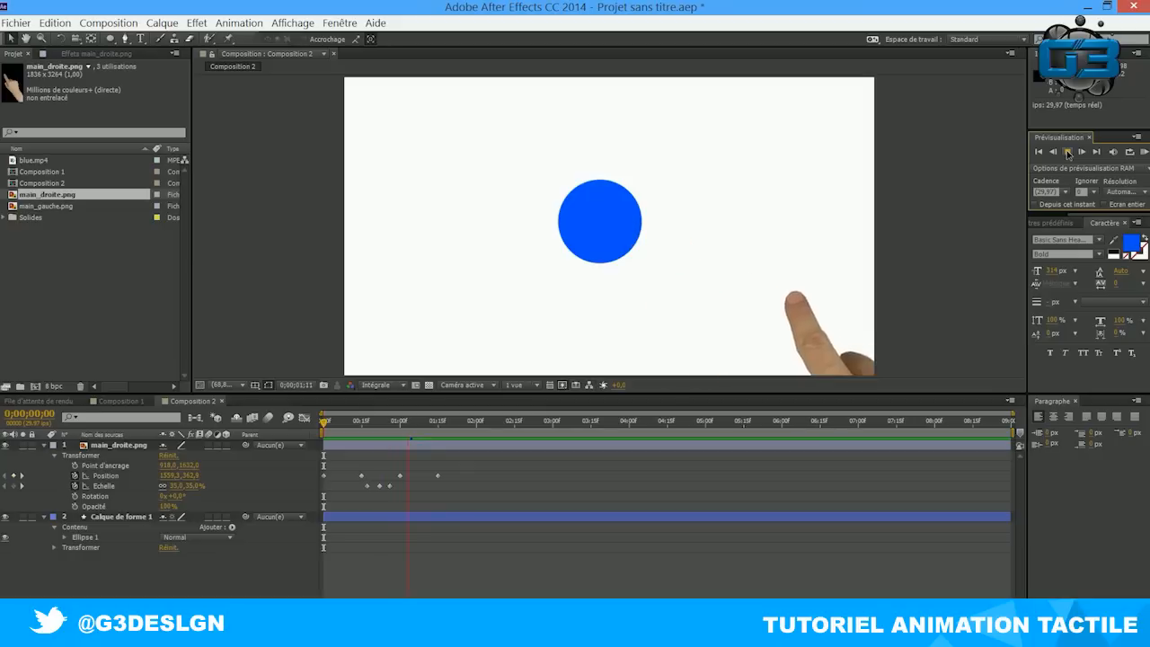
{"action": "left_click_drag", "start_coordinate": [438, 425], "coordinate": [381, 422]}
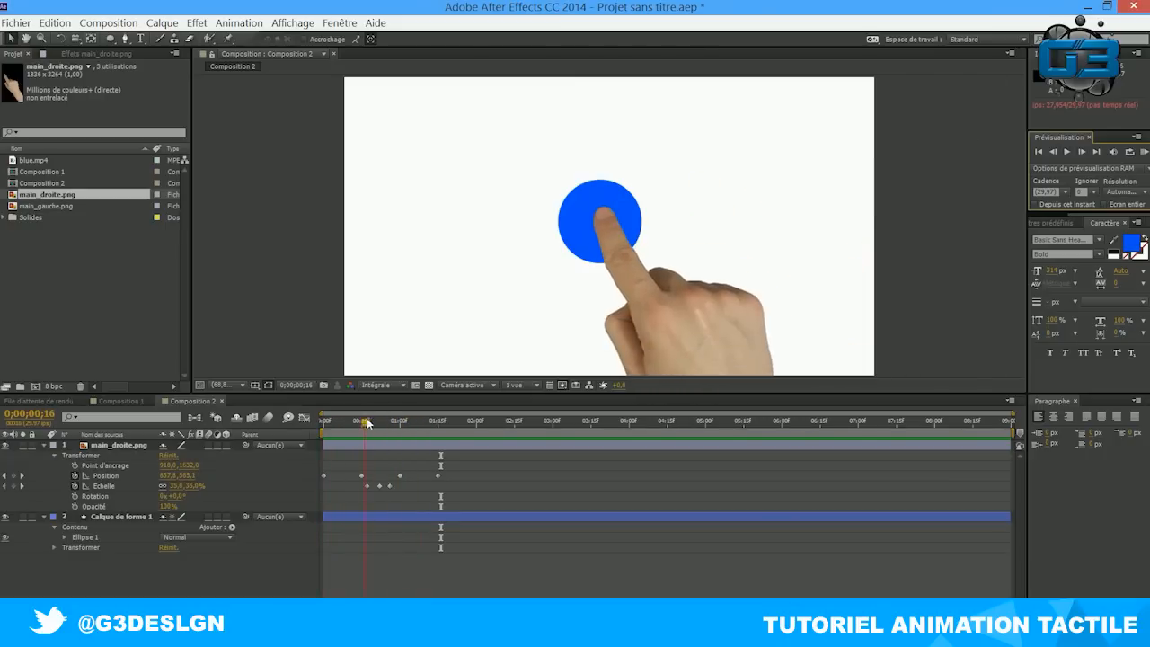
- Examine the finger pressing the circle around 0;00;00;25 in Composition 1 and return to Composition 2
{"action": "left_click", "coordinate": [122, 401]}
{"action": "mouse_move", "coordinate": [370, 419]}
{"action": "left_mouse_down"}
{"action": "mouse_move", "coordinate": [413, 416]}
{"action": "mouse_move", "coordinate": [387, 417]}
{"action": "left_mouse_up"}
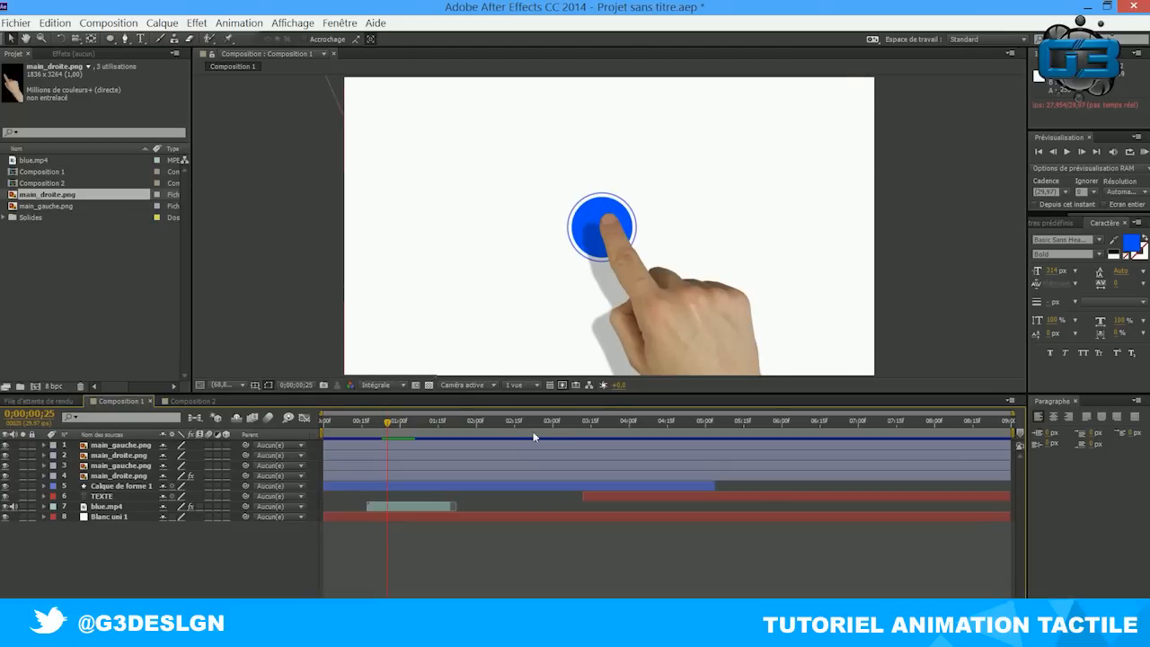
{"action": "left_click", "coordinate": [199, 403]}
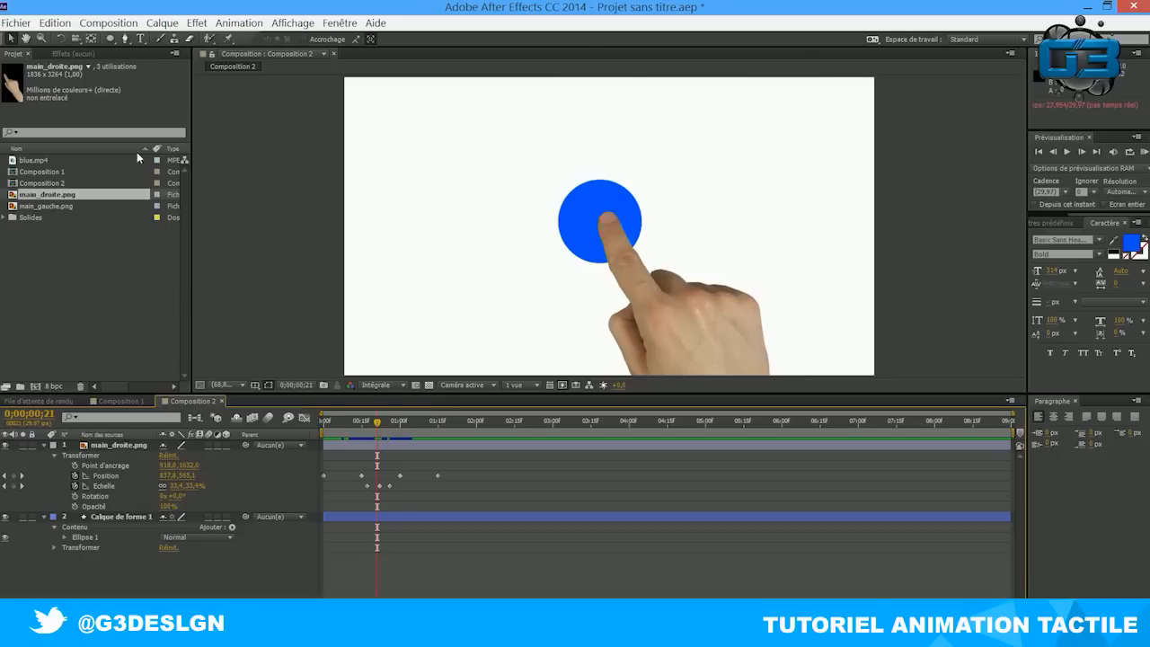
- Add the blue.mp4 clip to Composition 2 above the main_droite.png layer
{"action": "left_click_drag", "start_coordinate": [25, 164], "coordinate": [108, 447]}
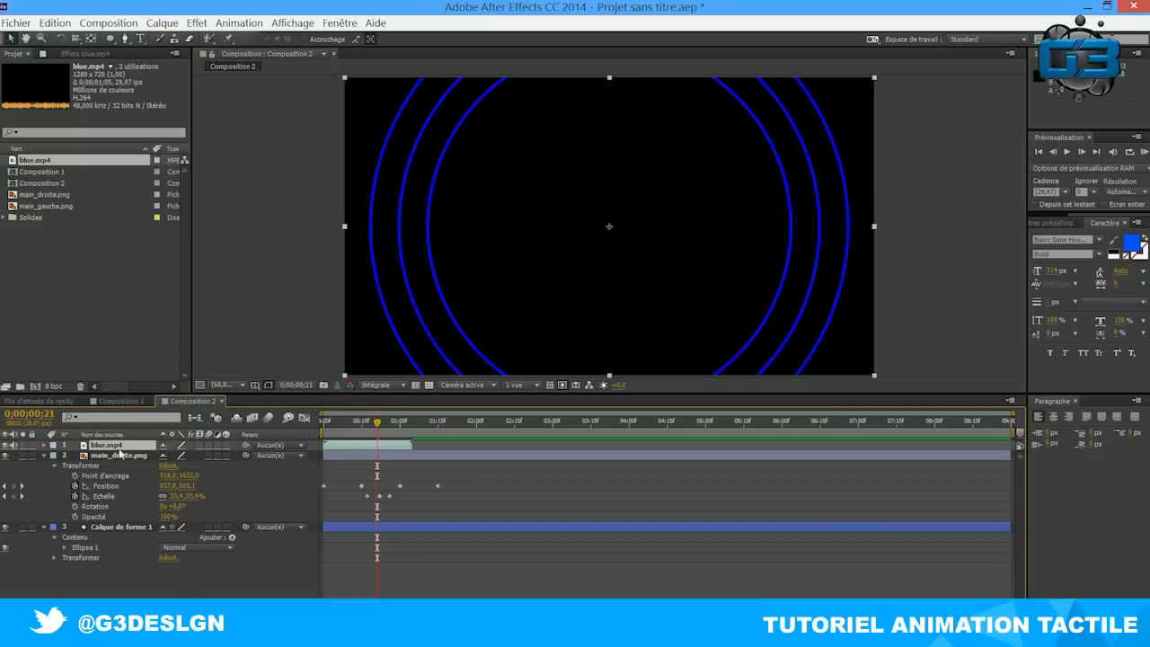
- Try the Différence blending mode on the blue.mp4 layer and undo it
{"action": "right_click", "coordinate": [118, 447]}
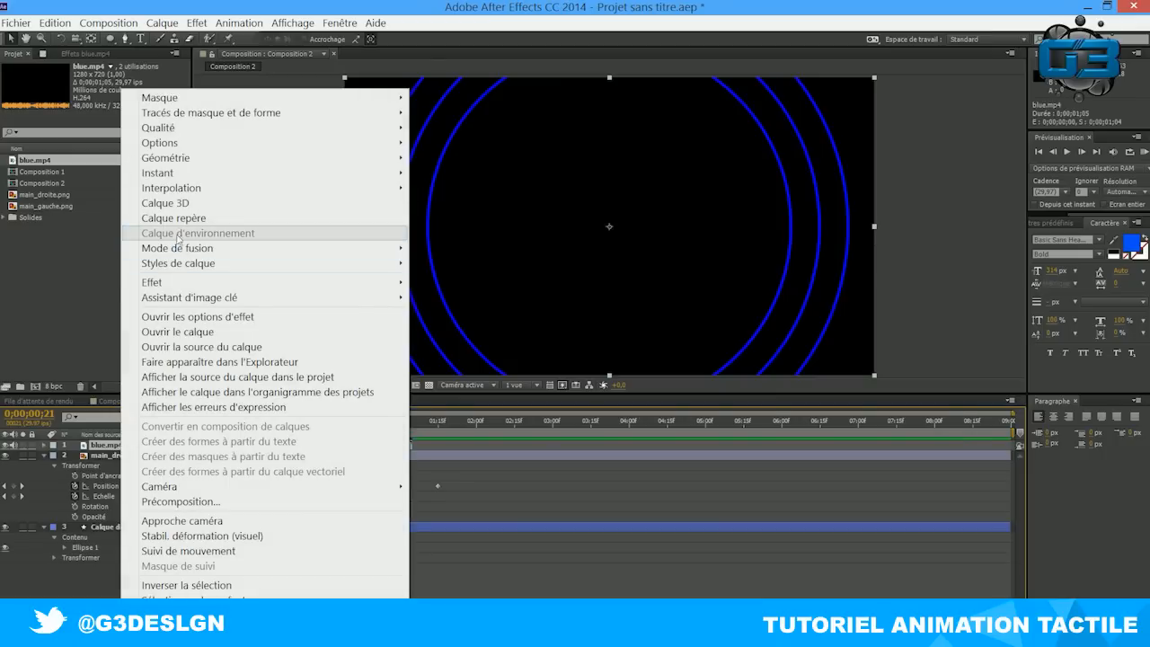
{"action": "mouse_move", "coordinate": [184, 248]}
{"action": "left_click", "coordinate": [468, 478]}
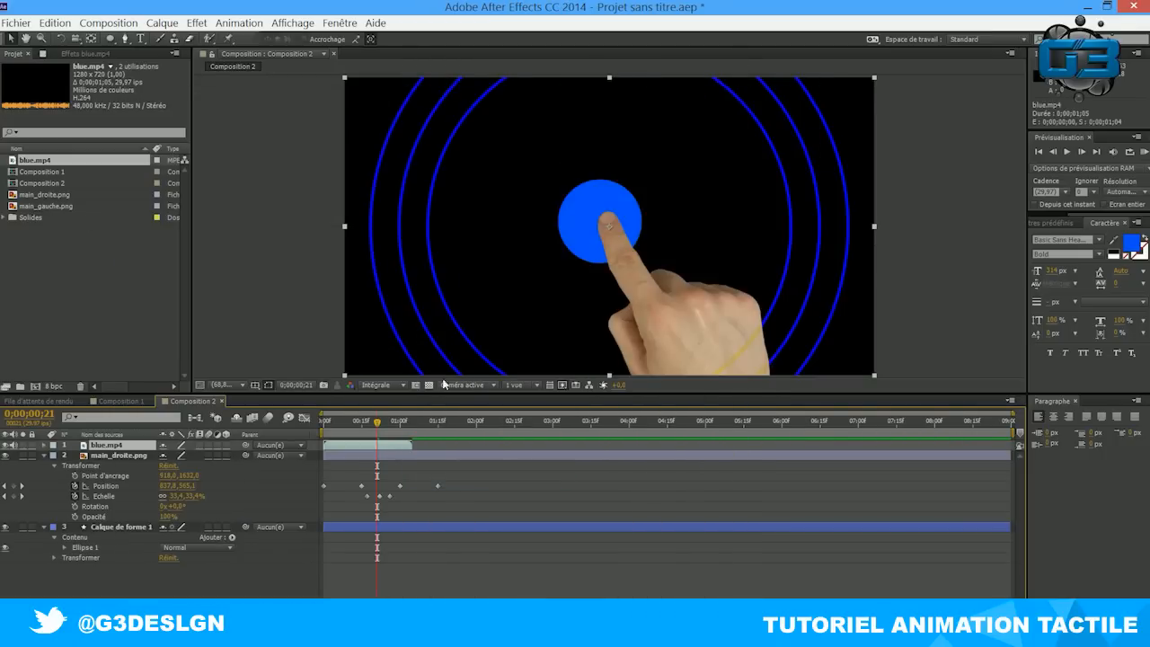
{"action": "left_click", "coordinate": [55, 23]}
{"action": "left_click", "coordinate": [76, 36]}
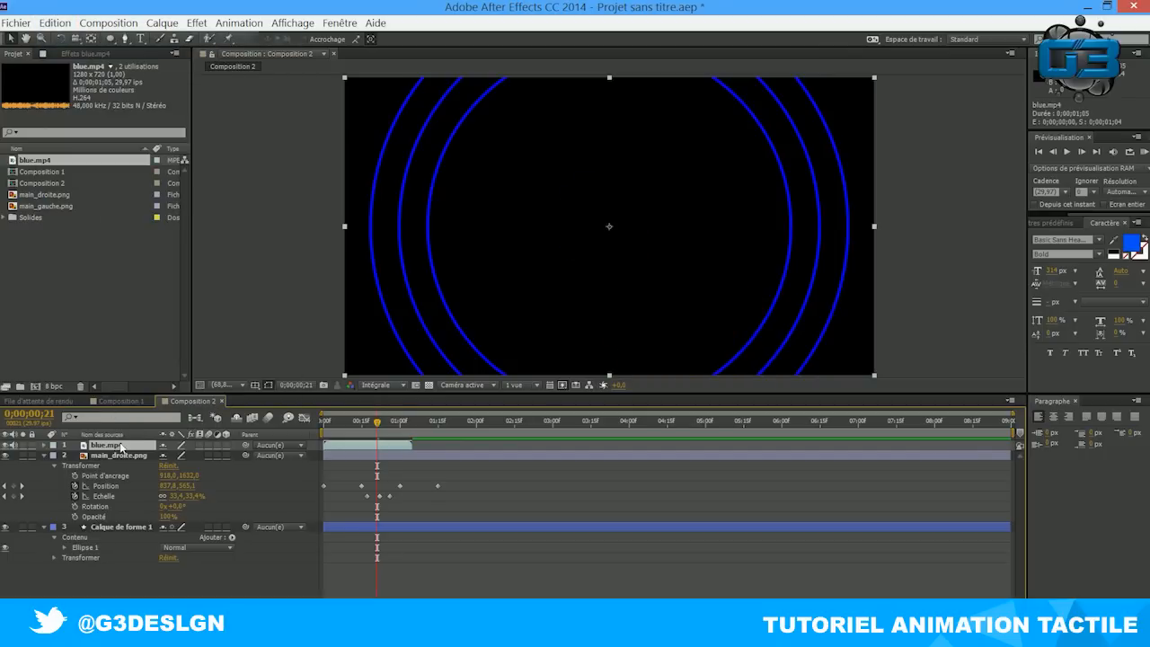
- Go back three frames to 0;00;00;18, set the blue.mp4 layer's blending mode to Différence, and deselect the layer
{"action": "key", "text": "Page_Up"}
{"action": "key", "text": "Page_Up"}
{"action": "key", "text": "Page_Up"}
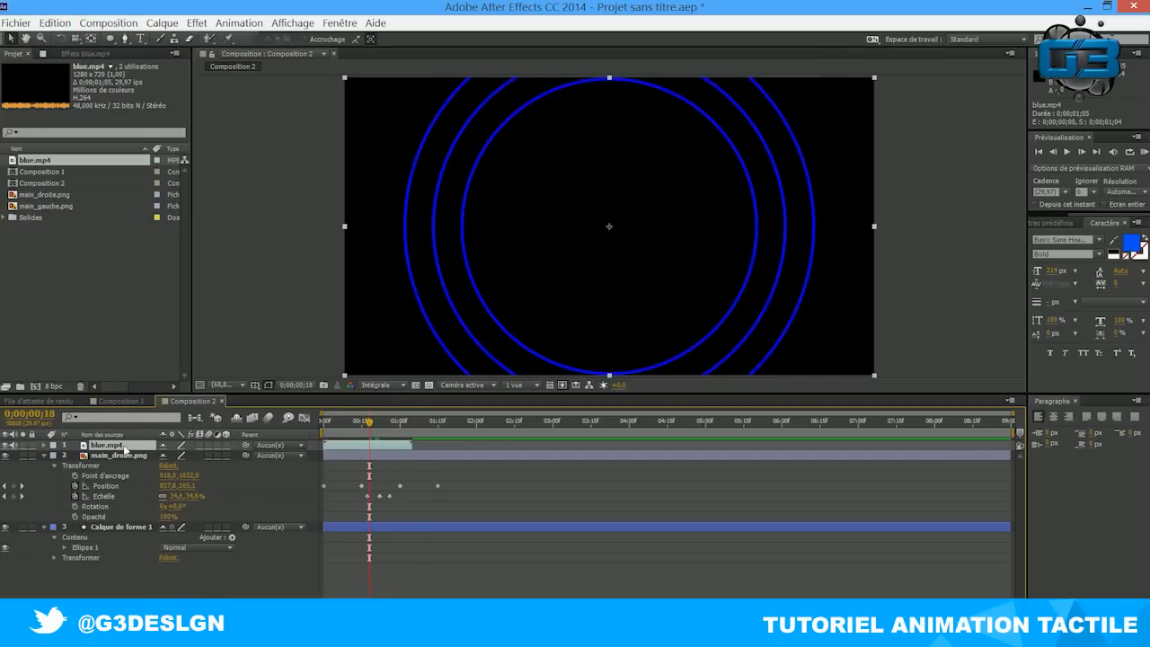
{"action": "right_click", "coordinate": [126, 448]}
{"action": "mouse_move", "coordinate": [194, 251]}
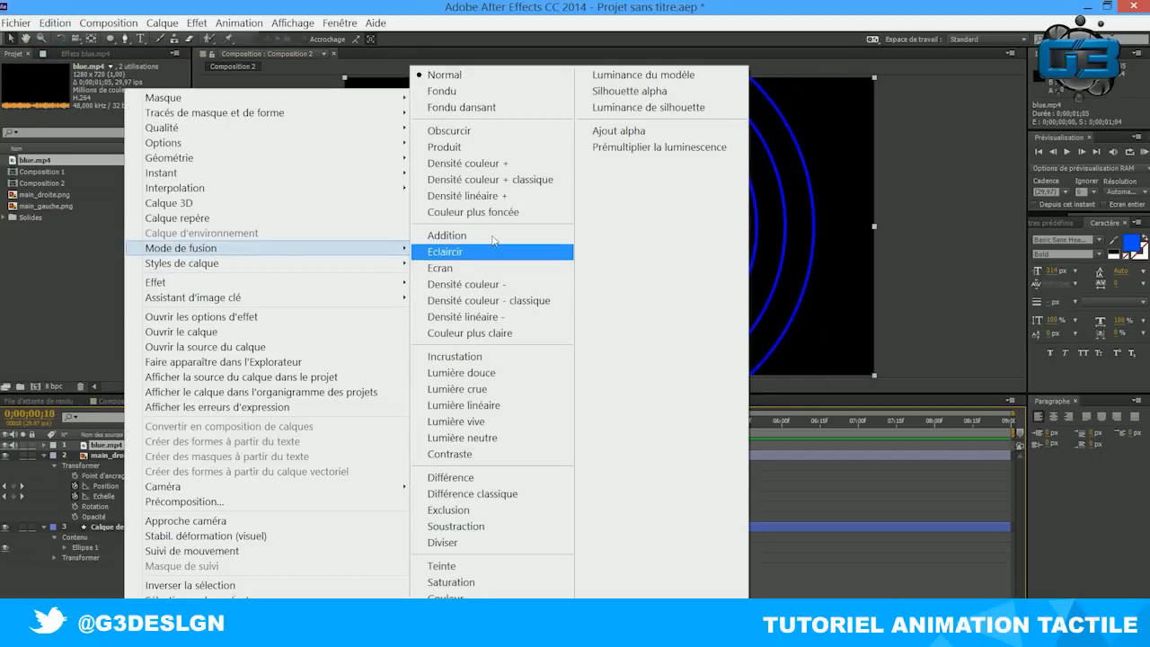
{"action": "left_click", "coordinate": [498, 479]}
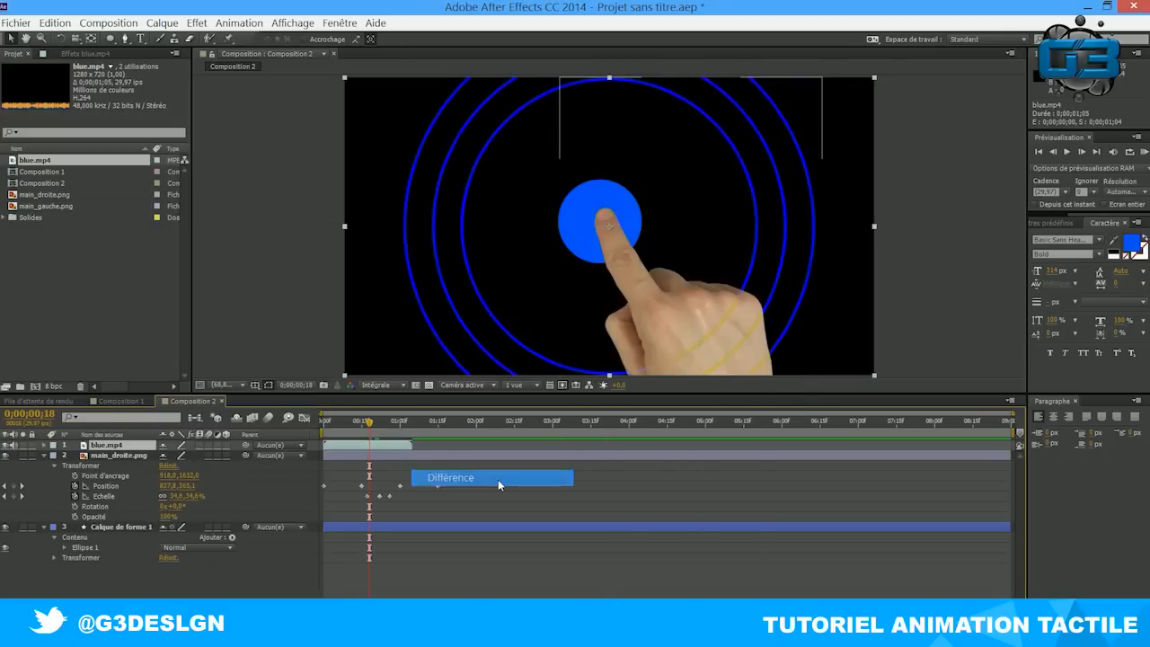
{"action": "left_click", "coordinate": [368, 110]}
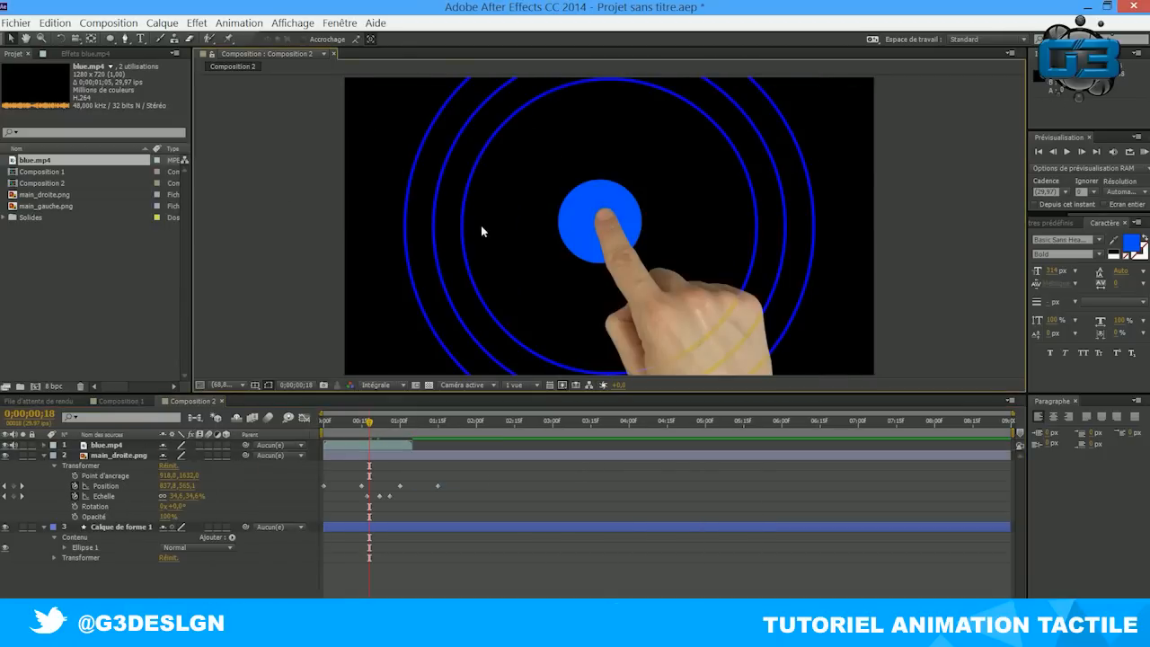
- Place the blue.mp4 layer beneath Calque de forme 1 and, at 0;00;00;13, set its blending mode to Différence
{"action": "left_click_drag", "start_coordinate": [349, 424], "coordinate": [377, 424]}
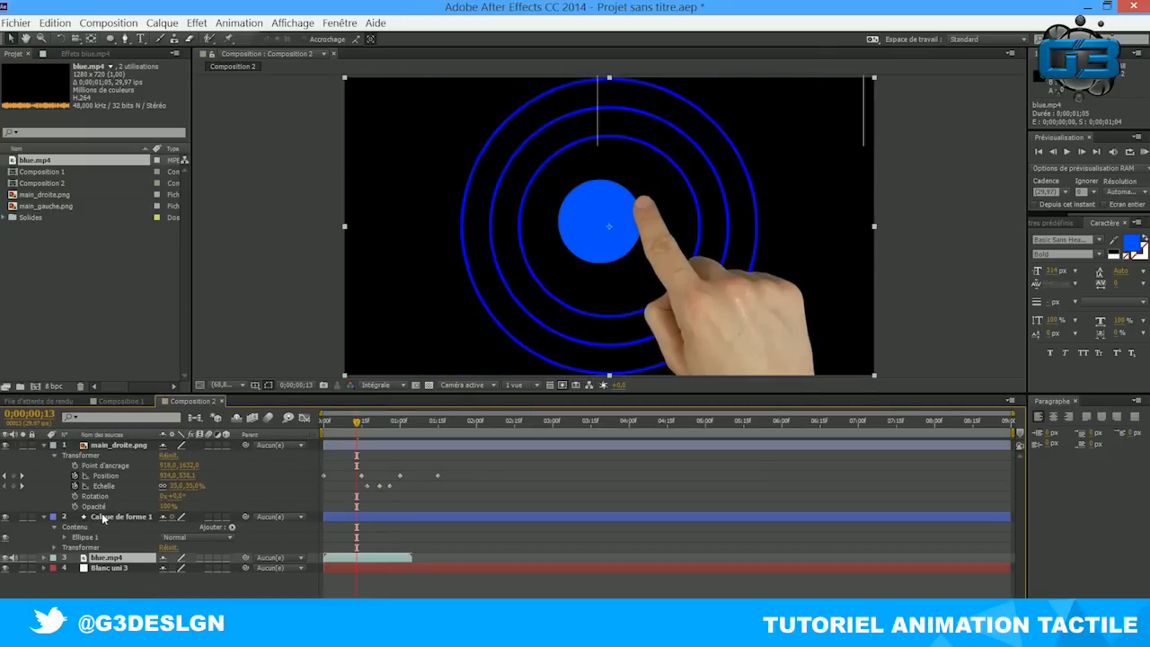
{"action": "right_click", "coordinate": [113, 555]}
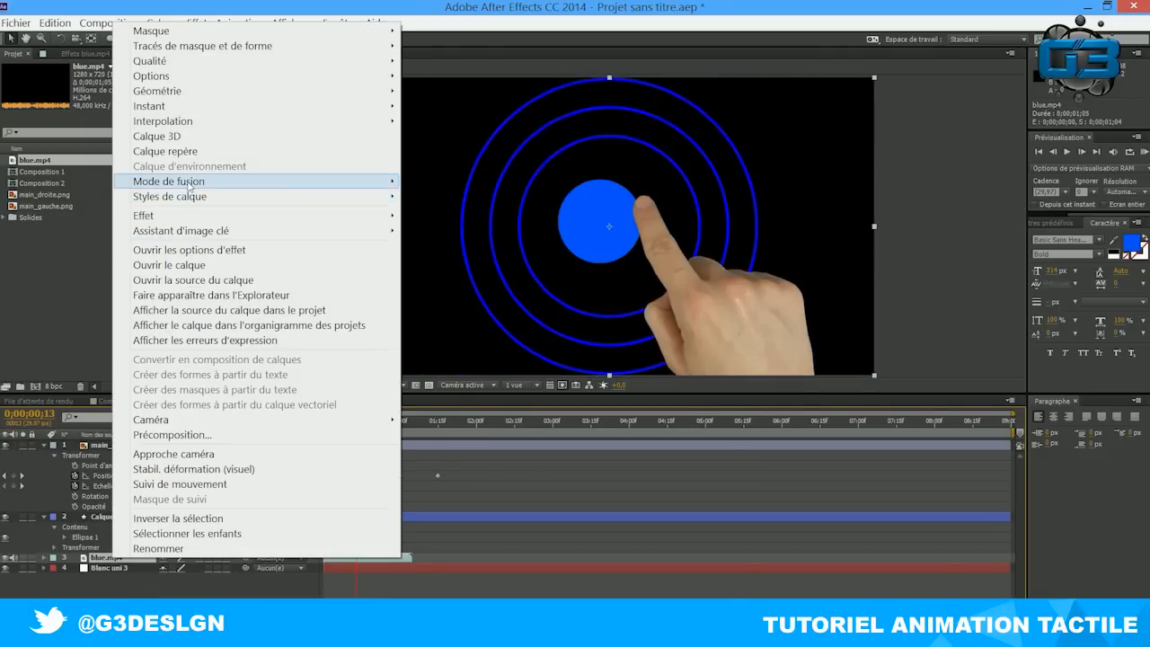
{"action": "mouse_move", "coordinate": [189, 186]}
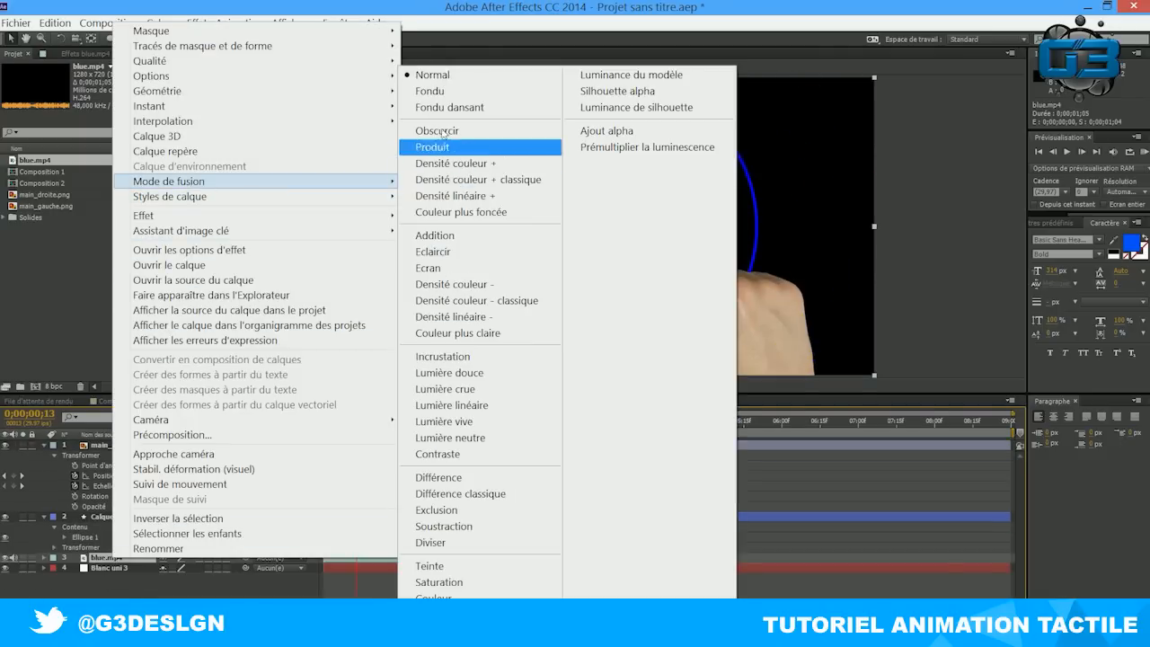
{"action": "left_click", "coordinate": [431, 478]}
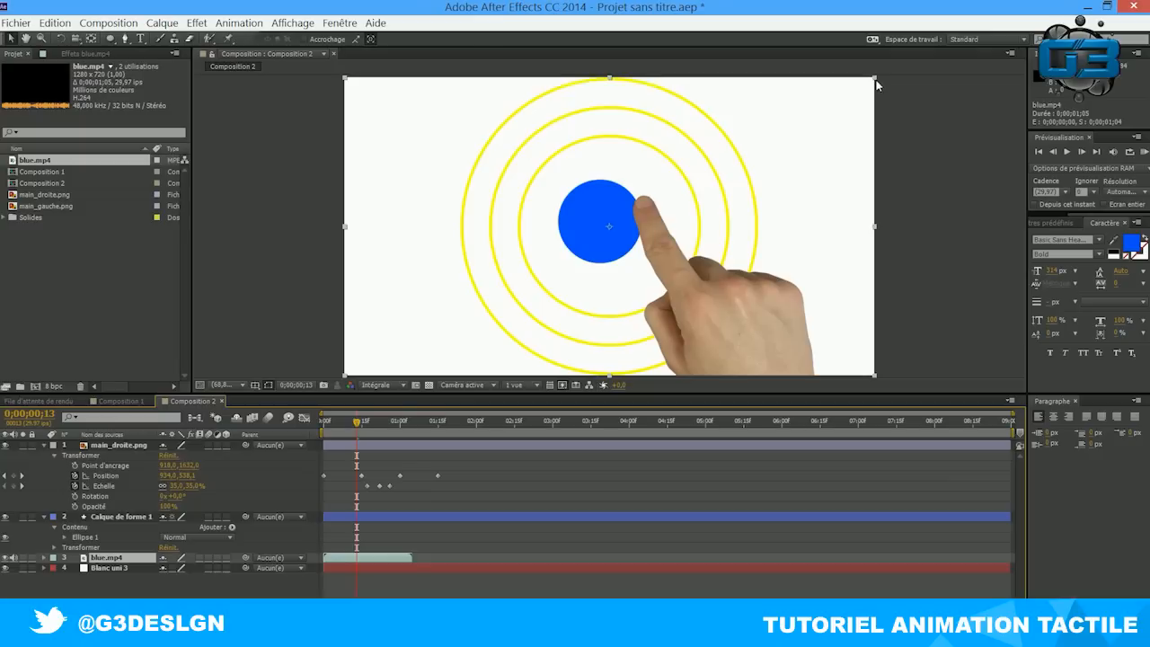
- Scale the blue.mp4 layer down to about 40% by 39%, centre its ripples on the blue circle, and deselect it
{"action": "left_click_drag", "start_coordinate": [875, 79], "coordinate": [716, 172]}
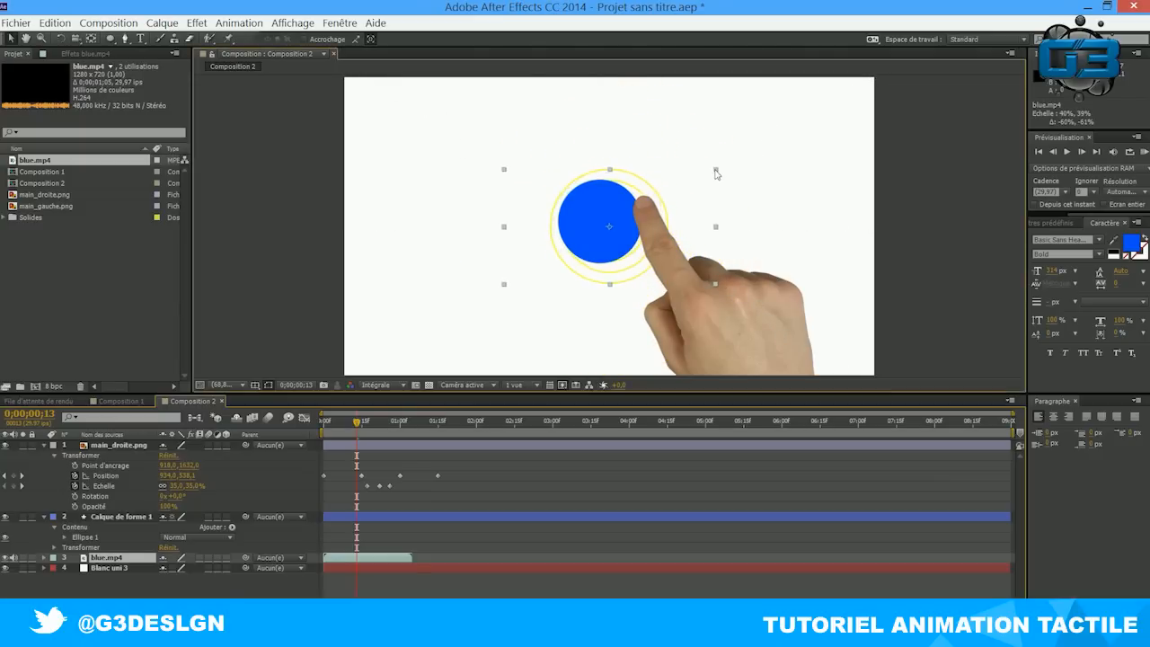
{"action": "mouse_move", "coordinate": [624, 228]}
{"action": "left_mouse_down"}
{"action": "mouse_move", "coordinate": [576, 213]}
{"action": "mouse_move", "coordinate": [616, 226]}
{"action": "left_mouse_up"}
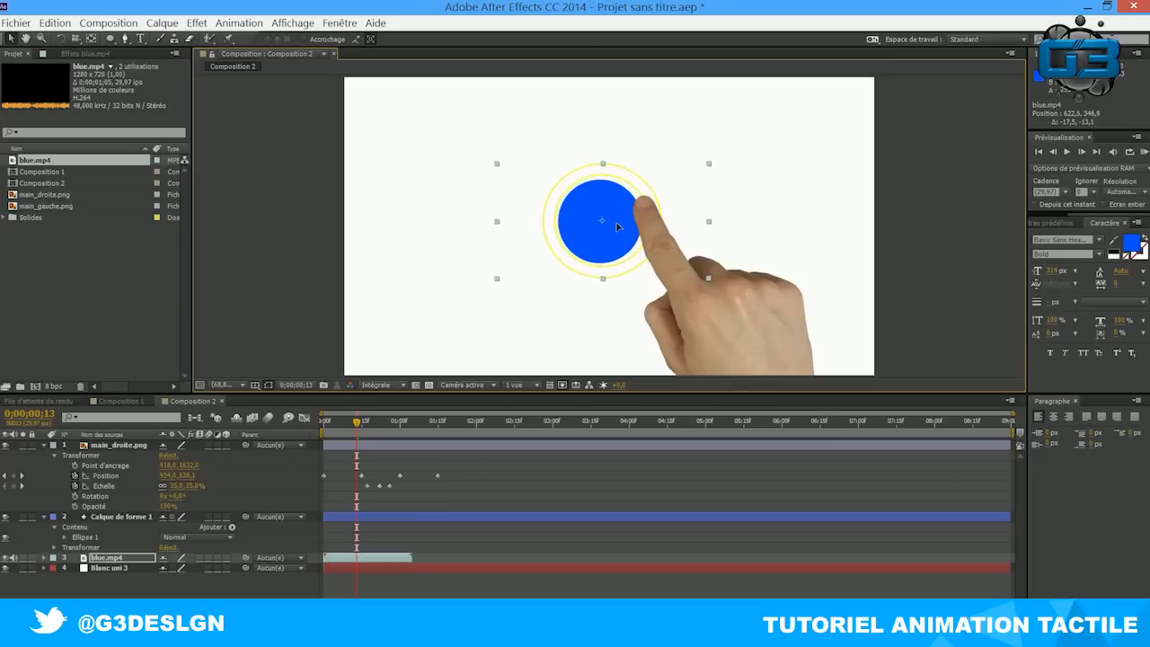
{"action": "left_click", "coordinate": [999, 194]}
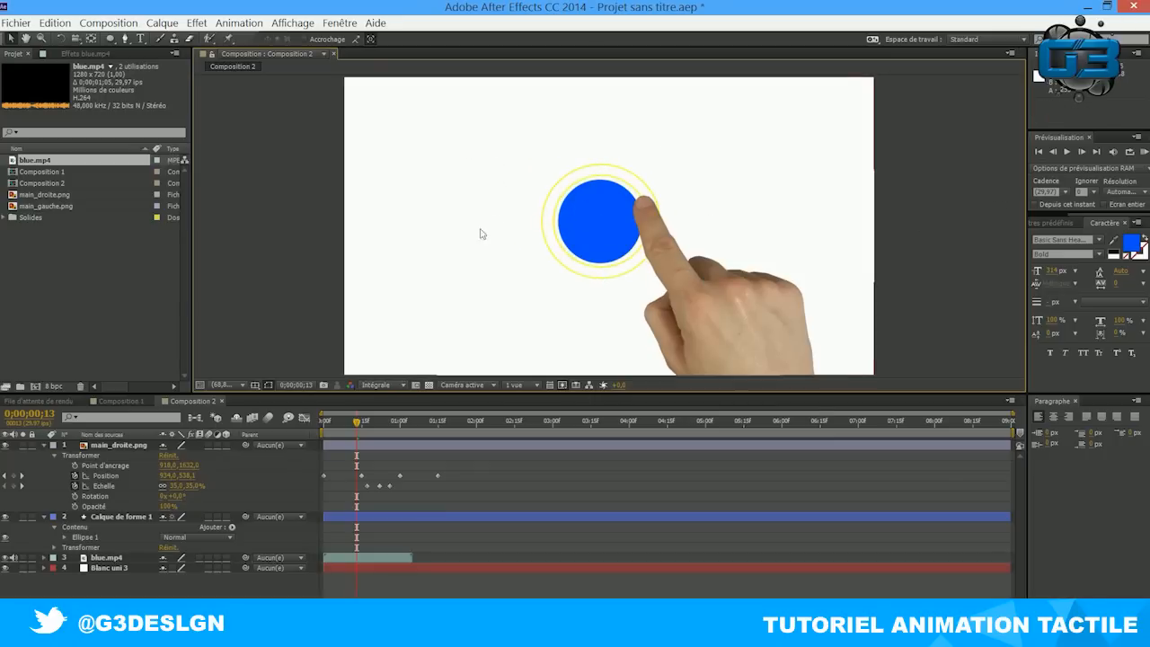
{"action": "left_click", "coordinate": [558, 180]}
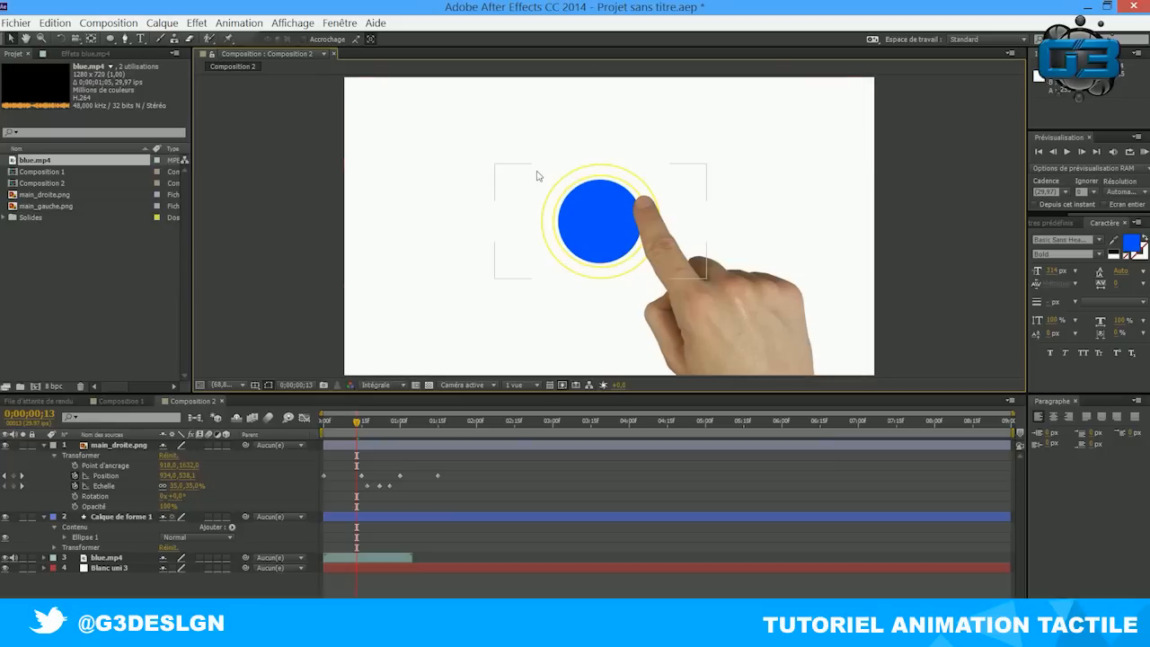
- Reset the blue.mp4 layer's blending mode to Normal
{"action": "left_click", "coordinate": [110, 558]}
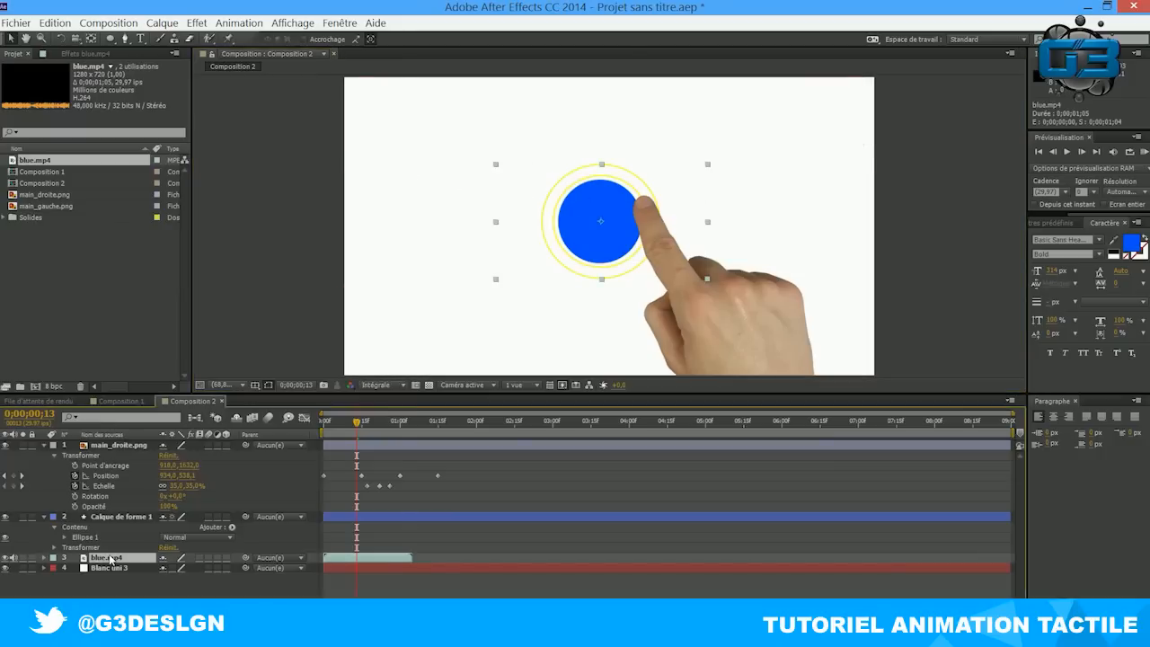
{"action": "right_click", "coordinate": [109, 557]}
{"action": "mouse_move", "coordinate": [225, 179]}
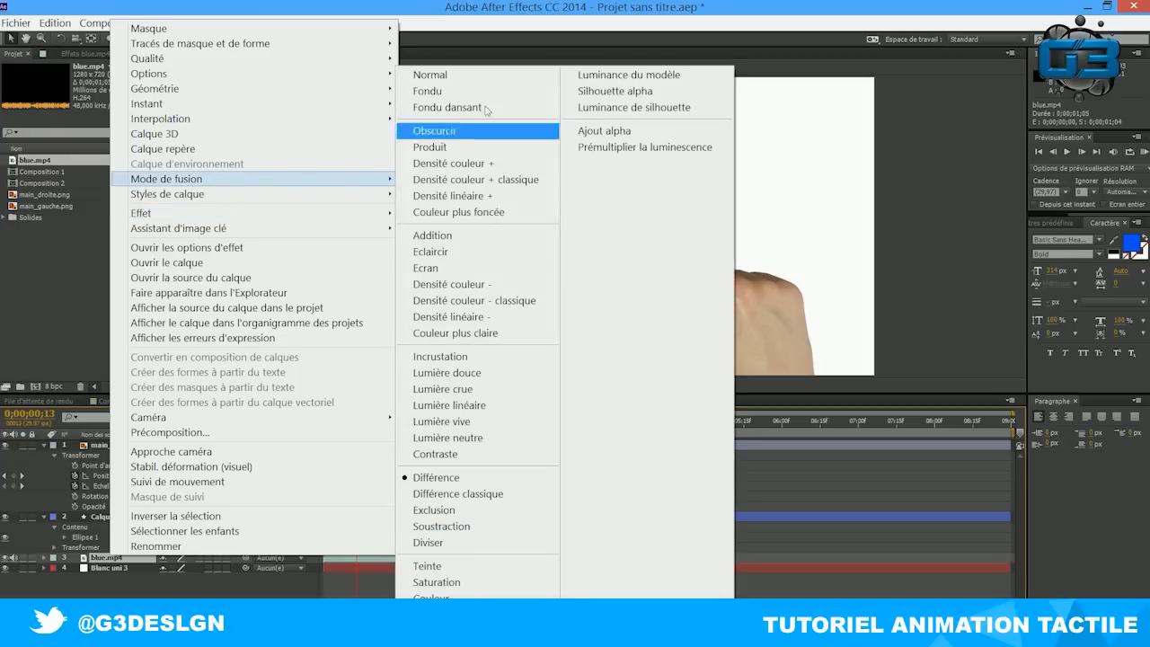
{"action": "left_click", "coordinate": [431, 74]}
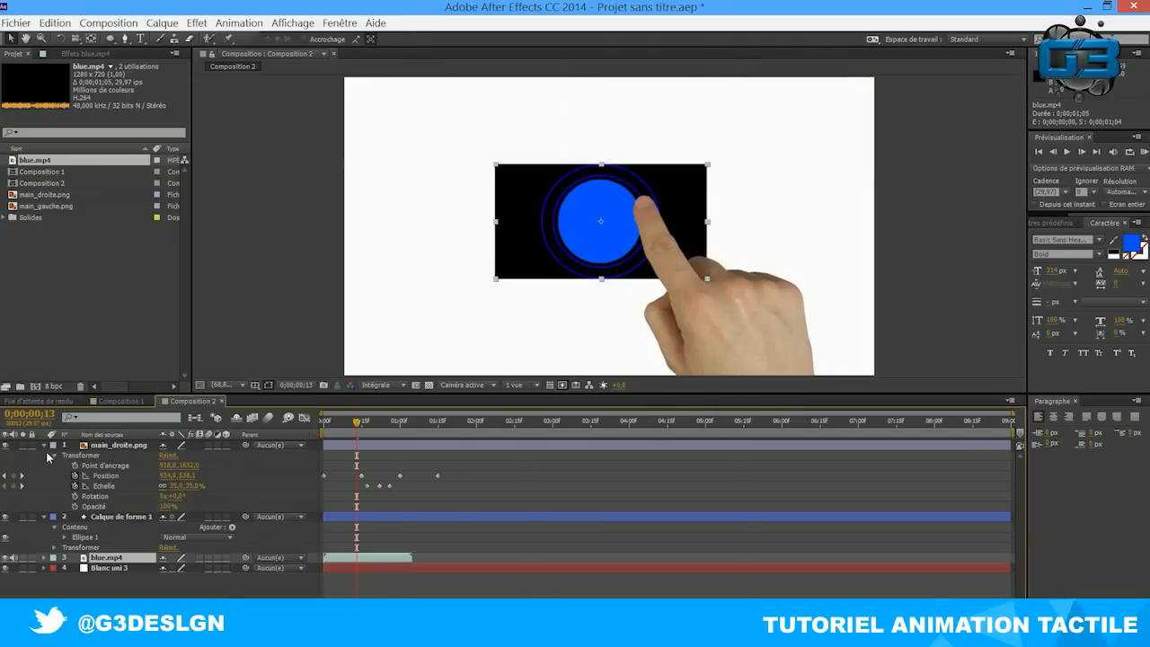
- Apply the Métamorphose de couleurs effect to the blue.mp4 layer and sample the blue of its ripples as the source colour
{"action": "right_click", "coordinate": [123, 557]}
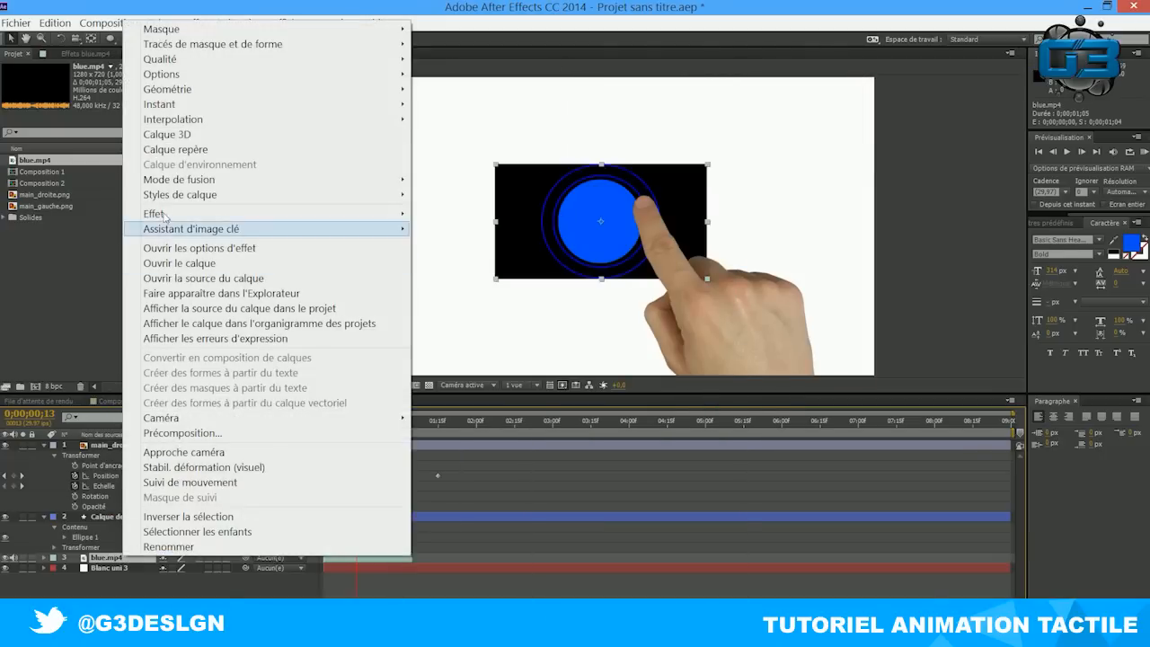
{"action": "mouse_move", "coordinate": [163, 215]}
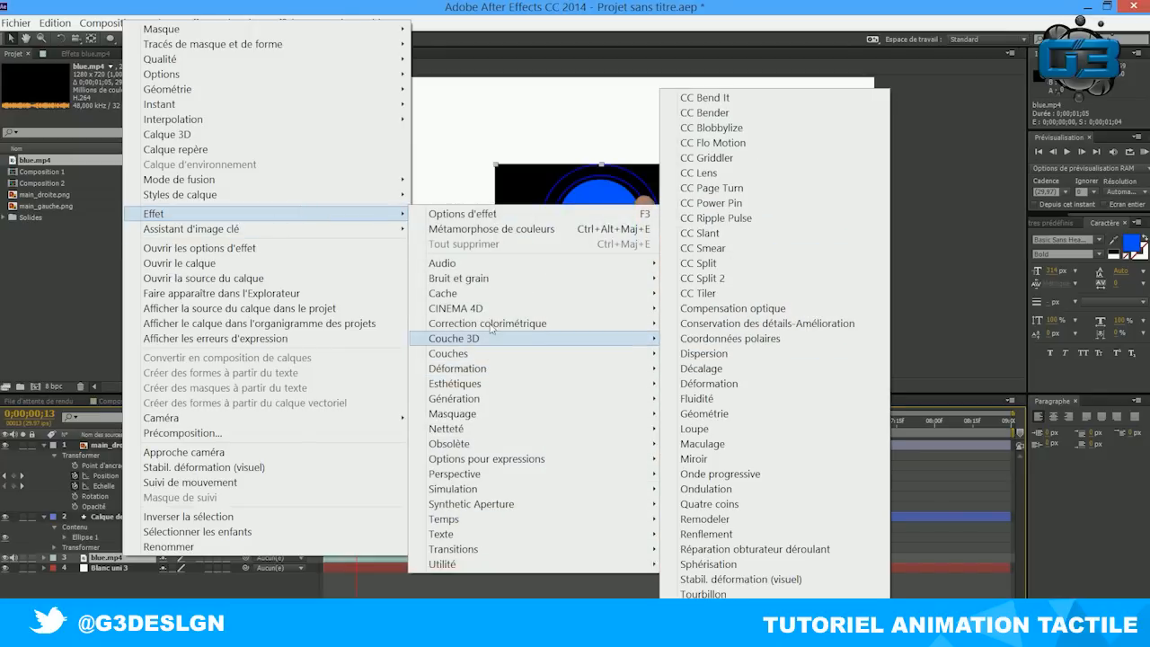
{"action": "mouse_move", "coordinate": [492, 326]}
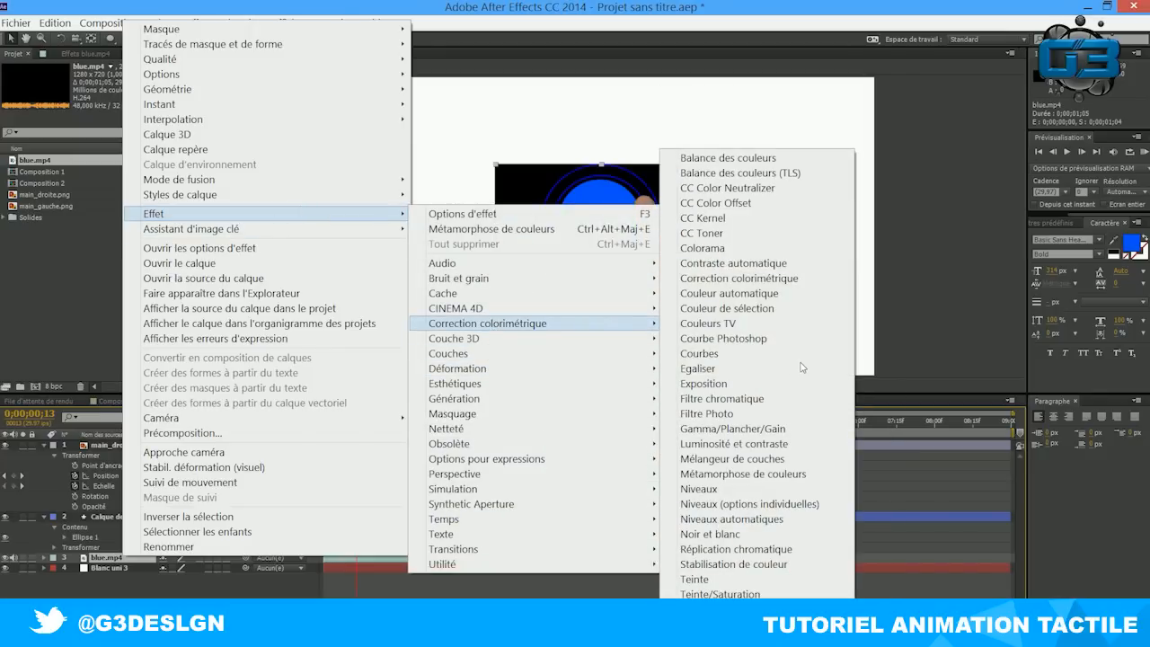
{"action": "left_click", "coordinate": [738, 474]}
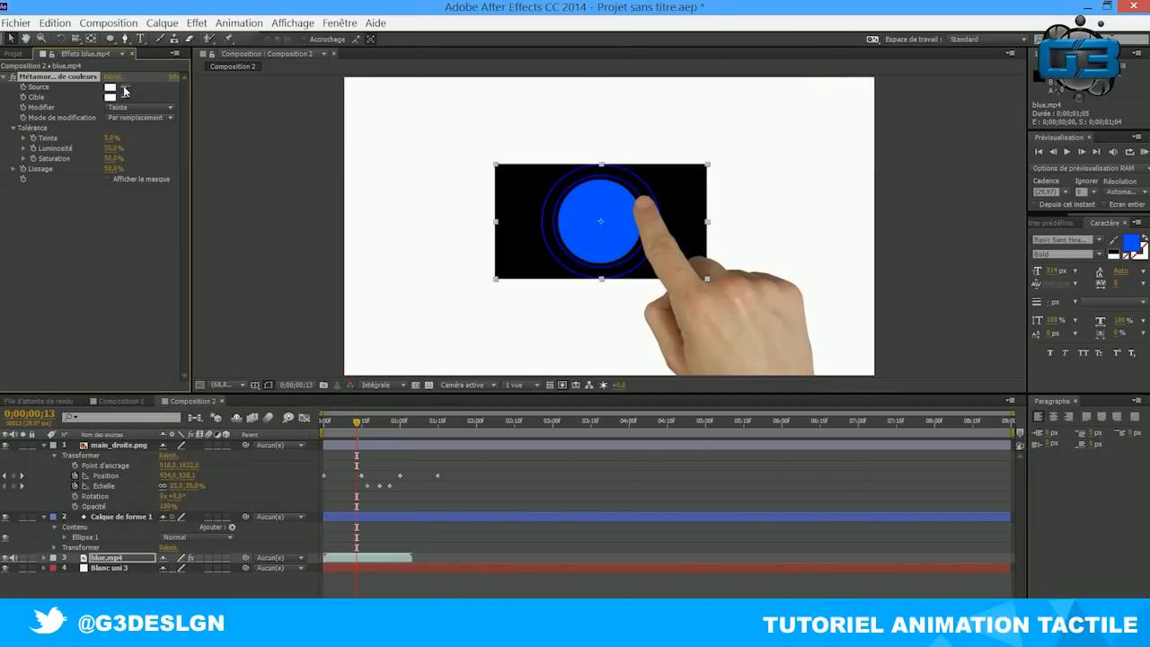
{"action": "left_click", "coordinate": [566, 173]}
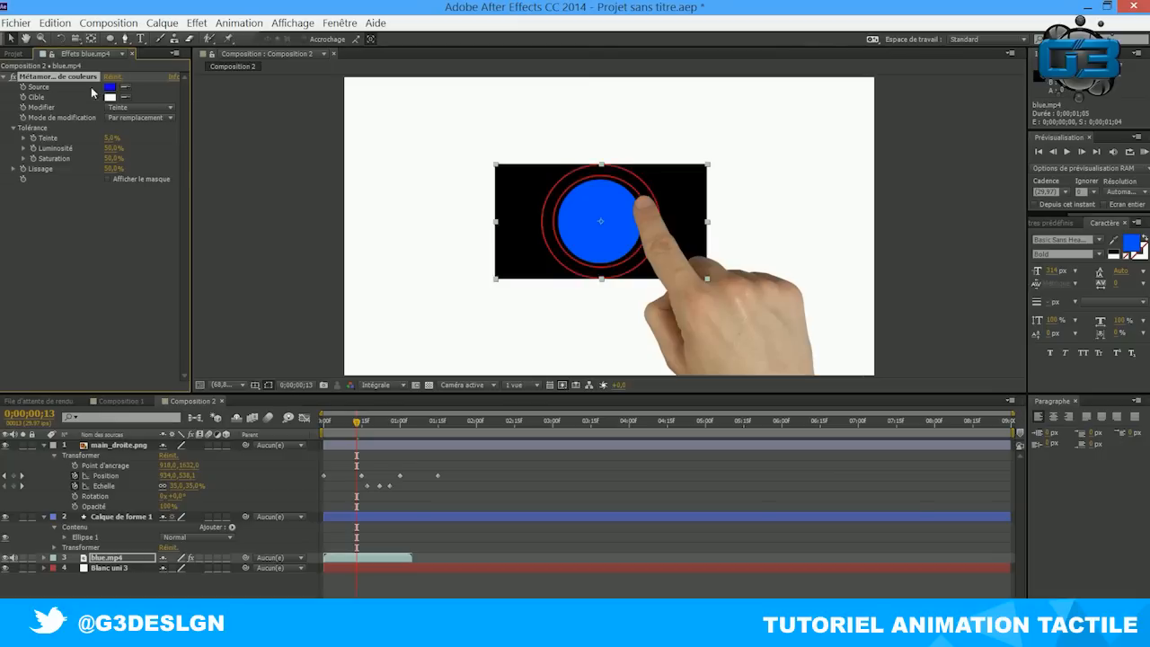
- Set the effect's target colour (Cible) to the yellow EAFF00
{"action": "left_click", "coordinate": [109, 97]}
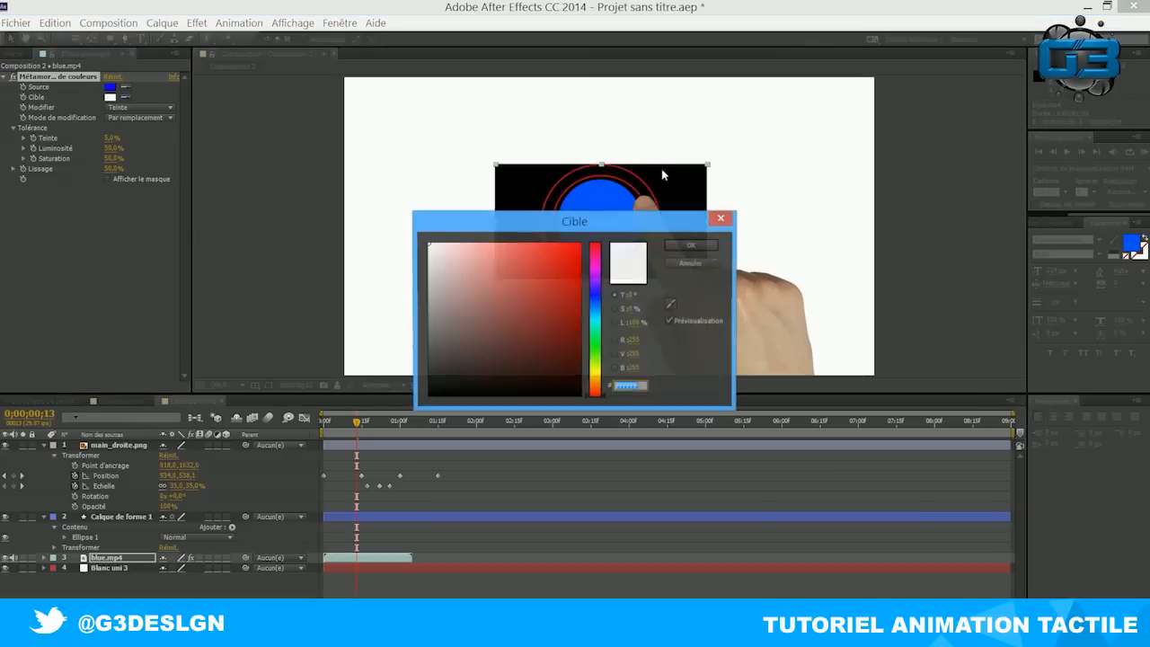
{"action": "left_click", "coordinate": [595, 369]}
{"action": "left_click", "coordinate": [579, 243]}
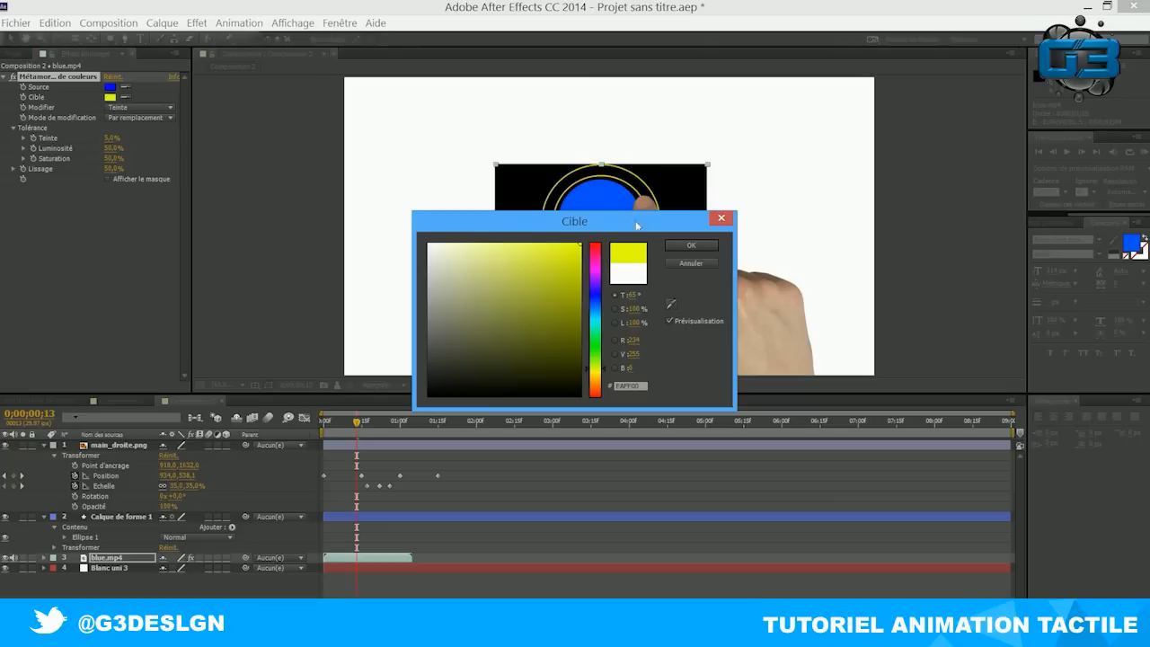
{"action": "left_click", "coordinate": [683, 247]}
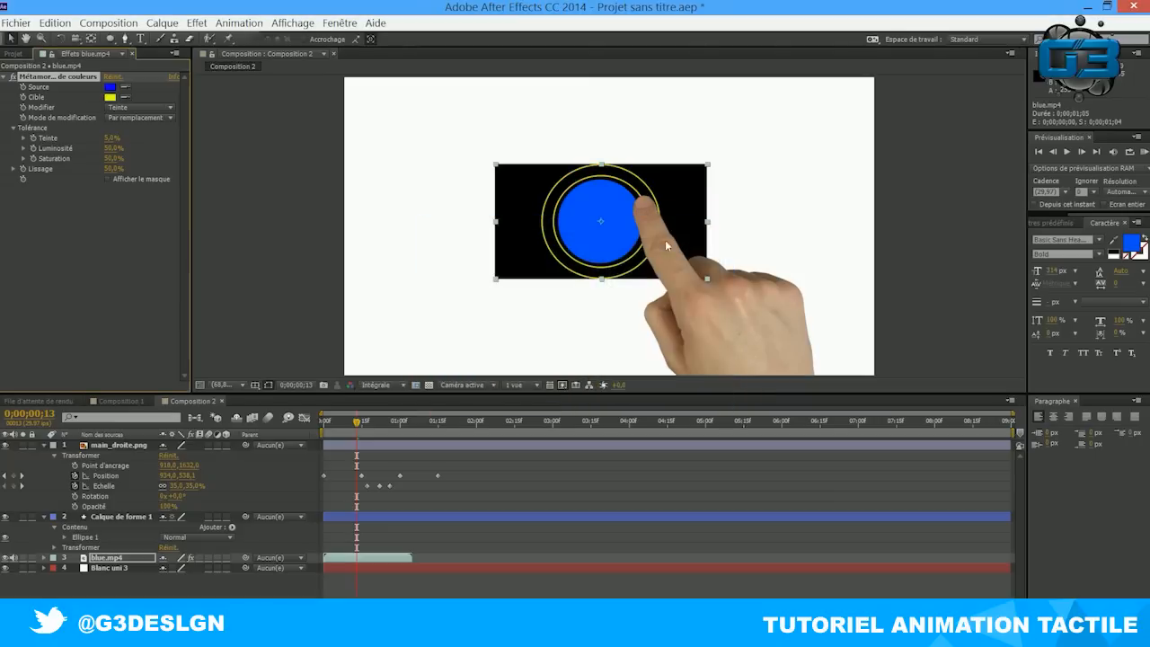
- Set the blending mode of the recoloured blue.mp4 layer to Différence
{"action": "right_click", "coordinate": [120, 558]}
{"action": "mouse_move", "coordinate": [191, 179]}
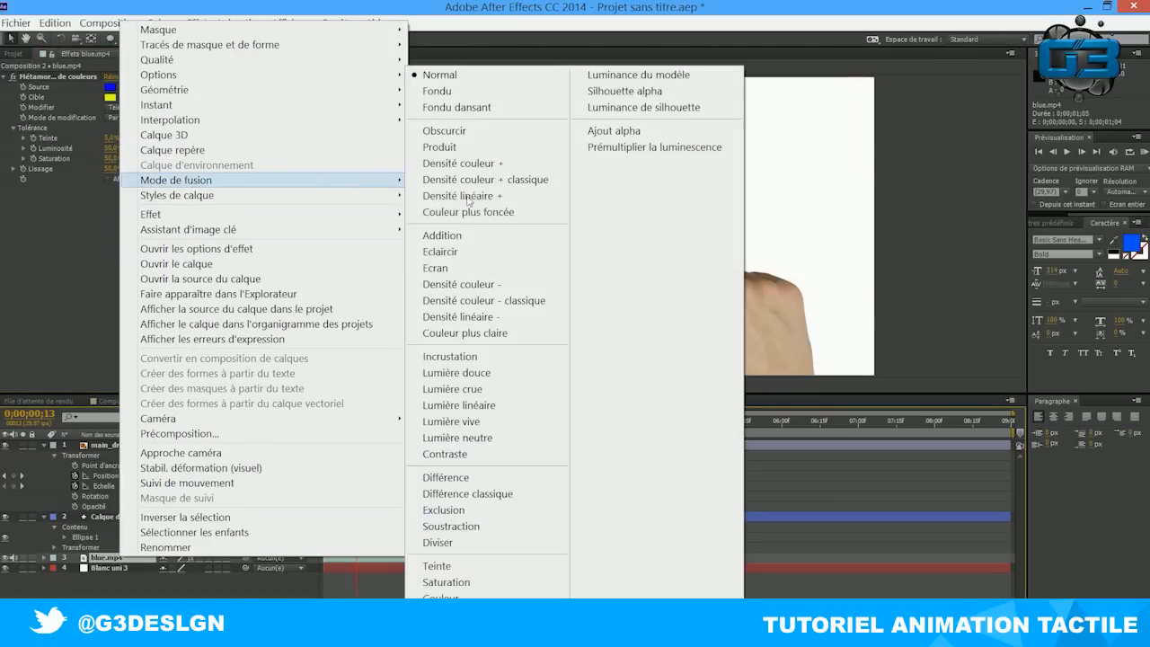
{"action": "left_click", "coordinate": [467, 479]}
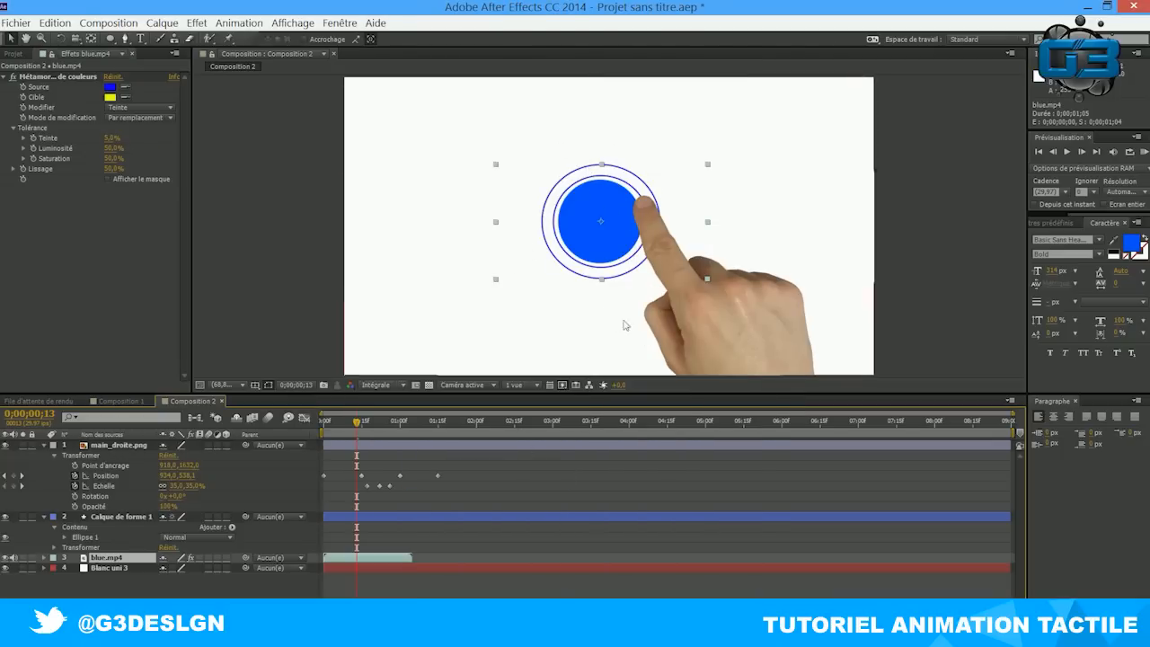
- Shift the blue.mp4 clip in the timeline to start at 0;00;00;11 and preview the animation
{"action": "mouse_move", "coordinate": [355, 425]}
{"action": "left_mouse_down"}
{"action": "mouse_move", "coordinate": [330, 436]}
{"action": "mouse_move", "coordinate": [392, 429]}
{"action": "mouse_move", "coordinate": [346, 434]}
{"action": "mouse_move", "coordinate": [370, 435]}
{"action": "left_mouse_up"}
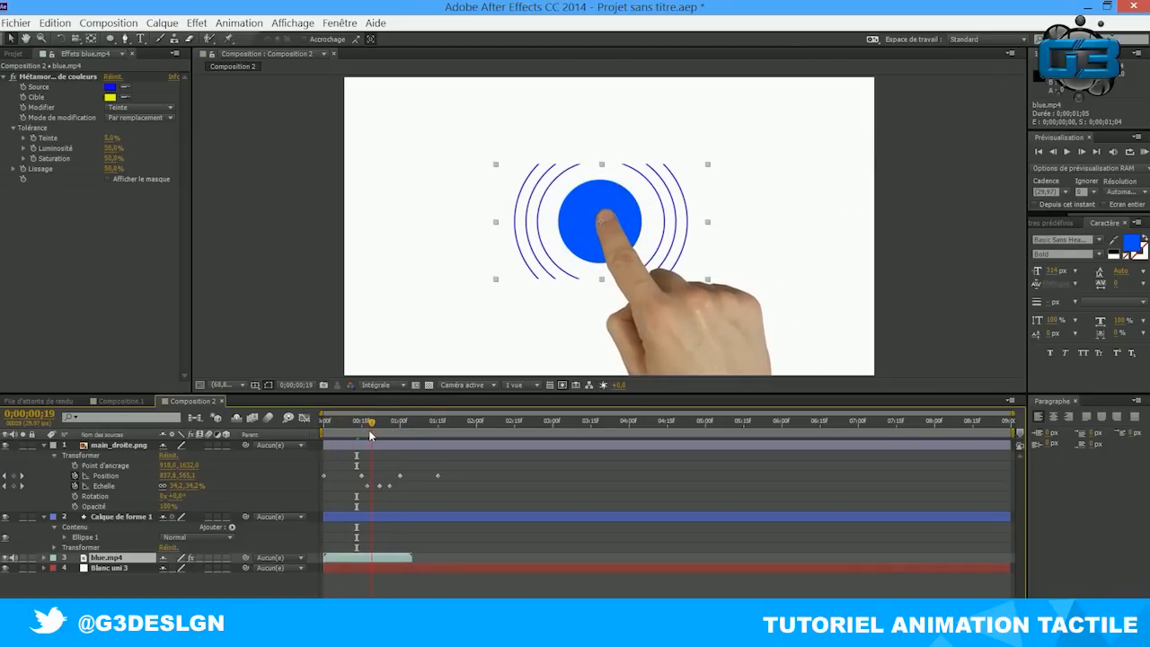
{"action": "left_click_drag", "start_coordinate": [328, 556], "coordinate": [364, 558]}
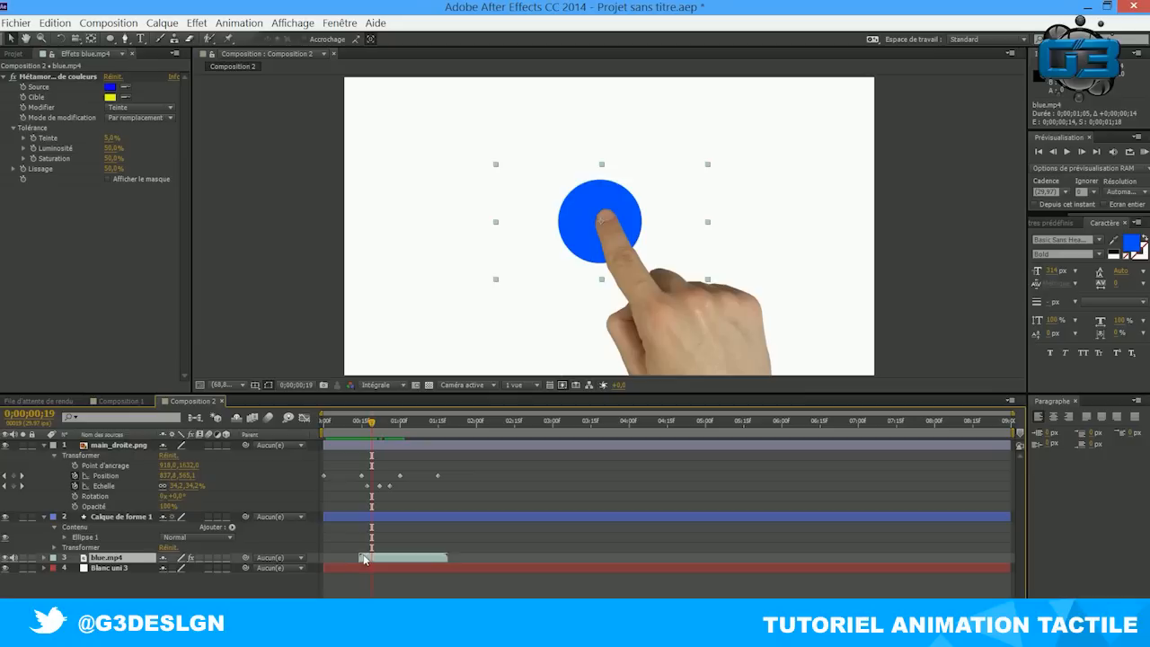
{"action": "left_click", "coordinate": [355, 429]}
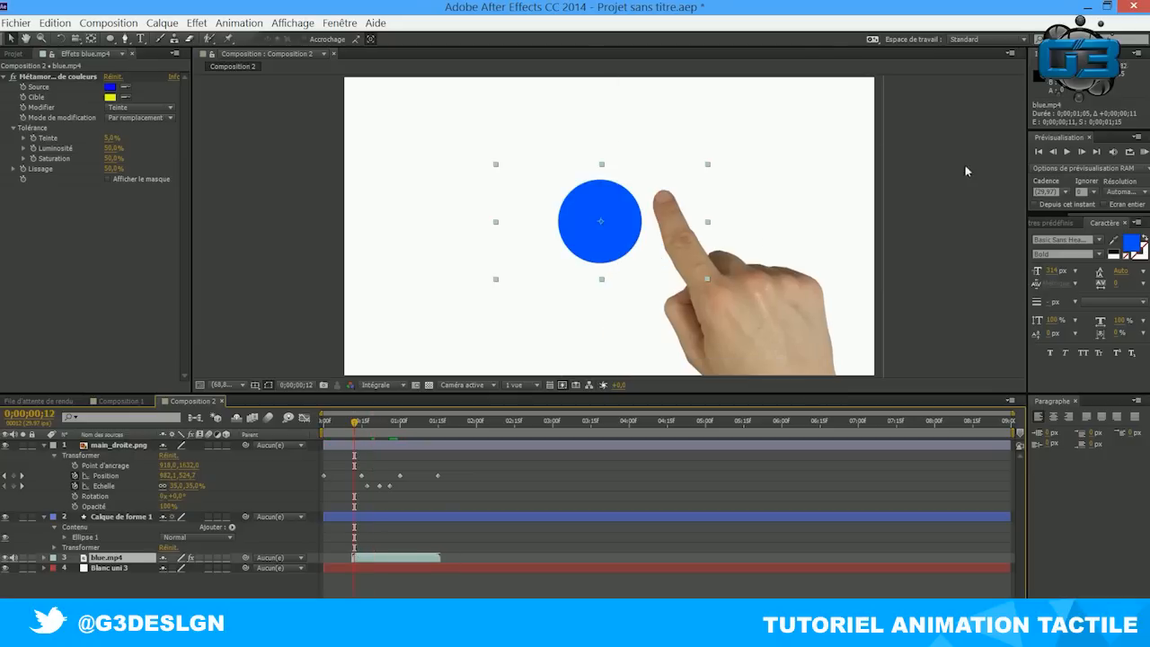
{"action": "left_click", "coordinate": [1066, 151]}
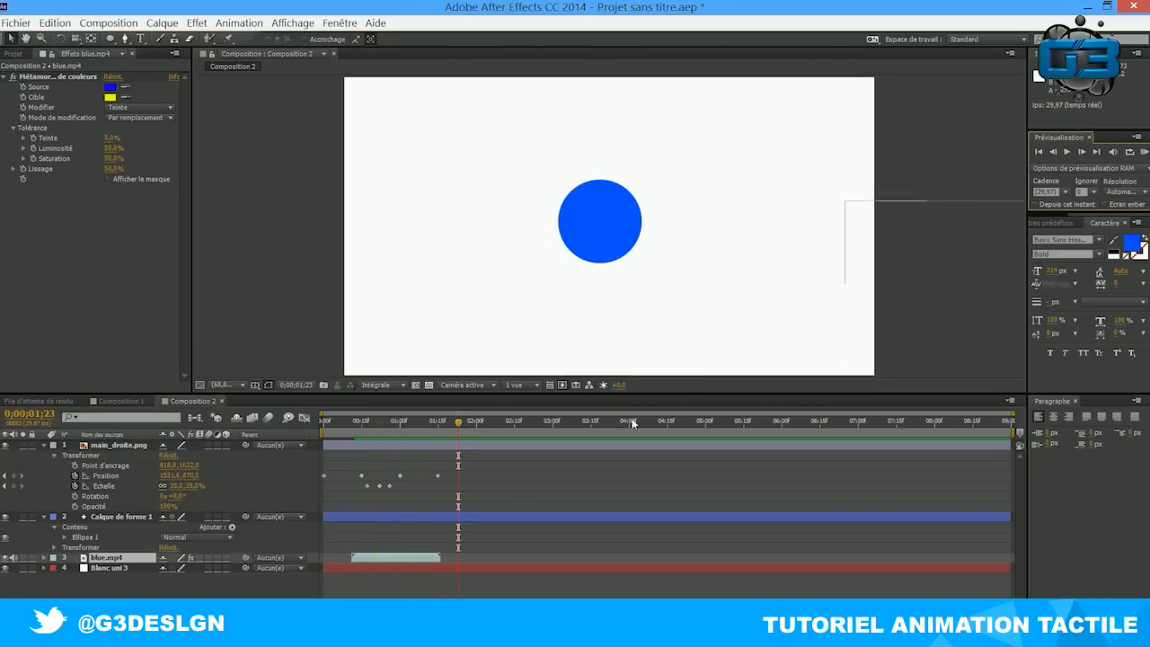
- At 0;00;00;25, narrow the blue.mp4 layer to about 38% width so the ripples look round around the circle
{"action": "left_click_drag", "start_coordinate": [403, 419], "coordinate": [387, 419]}
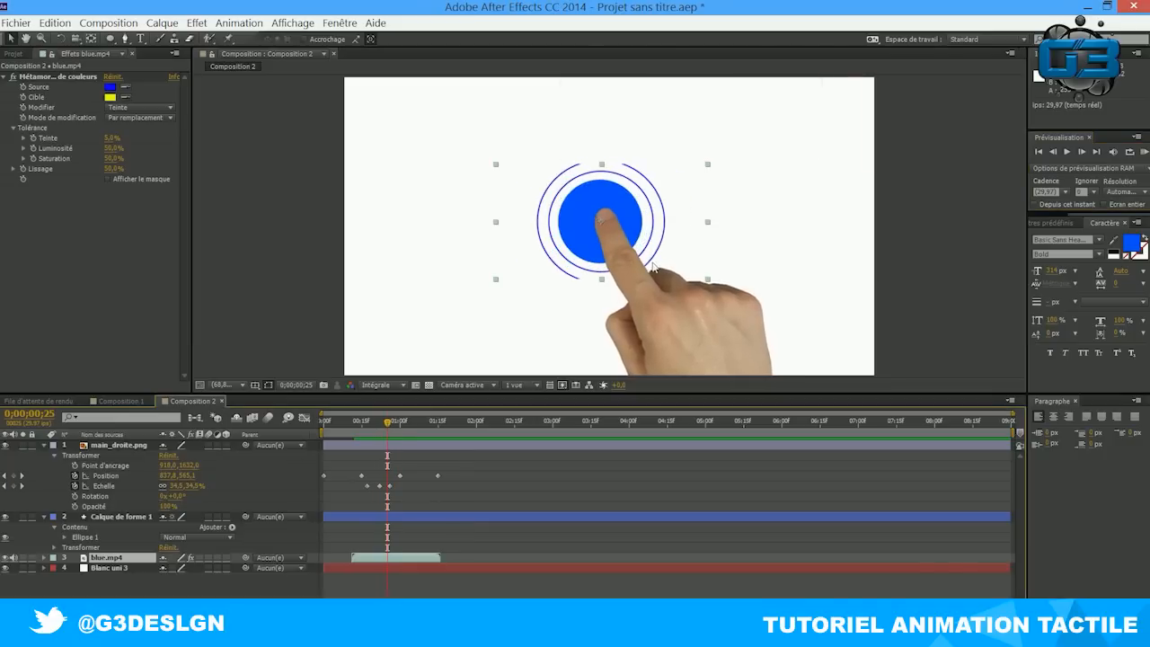
{"action": "left_click_drag", "start_coordinate": [709, 225], "coordinate": [706, 224]}
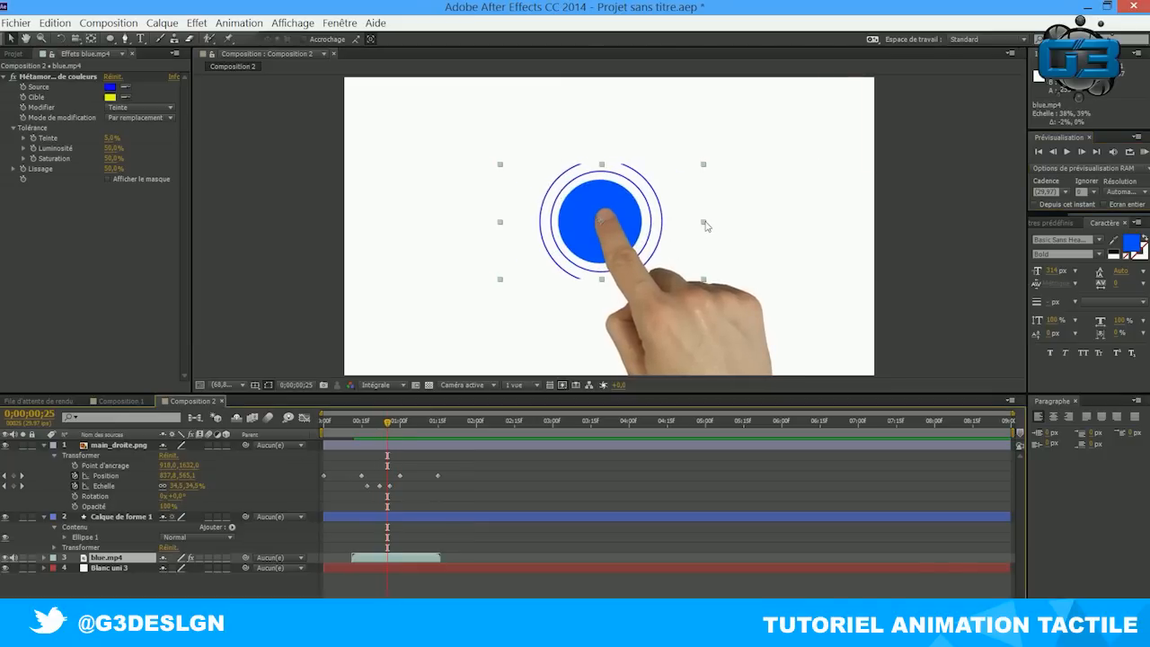
- Expand the blue.mp4 layer's transform properties and examine the ripples between 0;00;00;21 and 0;00;01;04
{"action": "left_click_drag", "start_coordinate": [385, 421], "coordinate": [408, 421]}
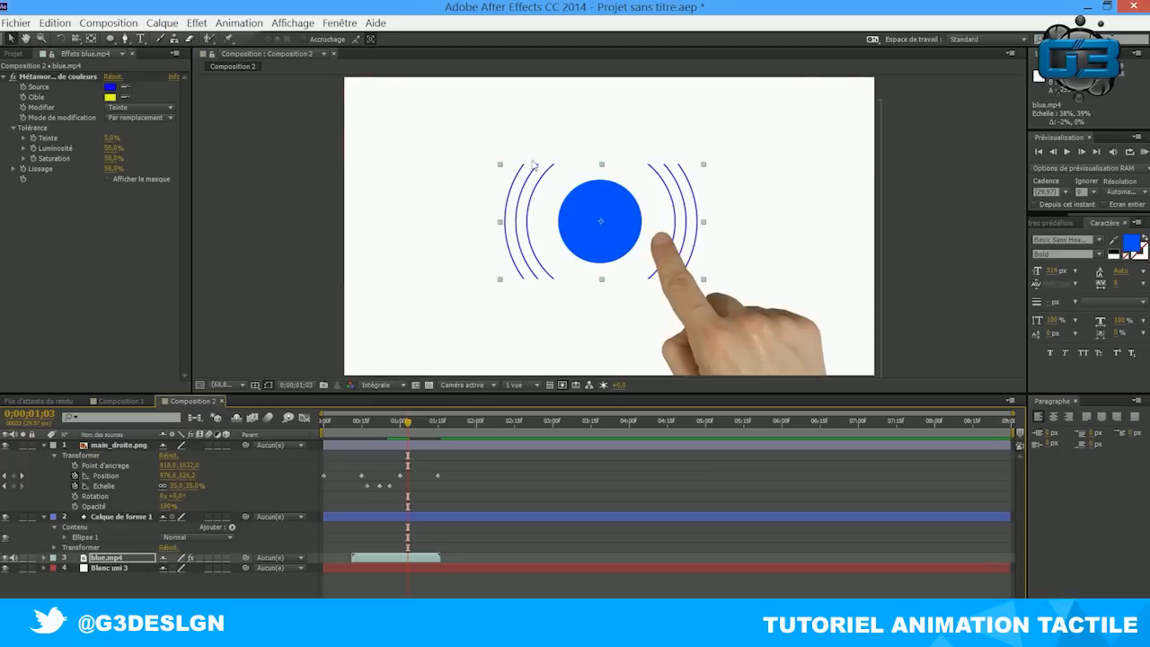
{"action": "left_click_drag", "start_coordinate": [408, 425], "coordinate": [382, 425]}
{"action": "left_click", "coordinate": [44, 558]}
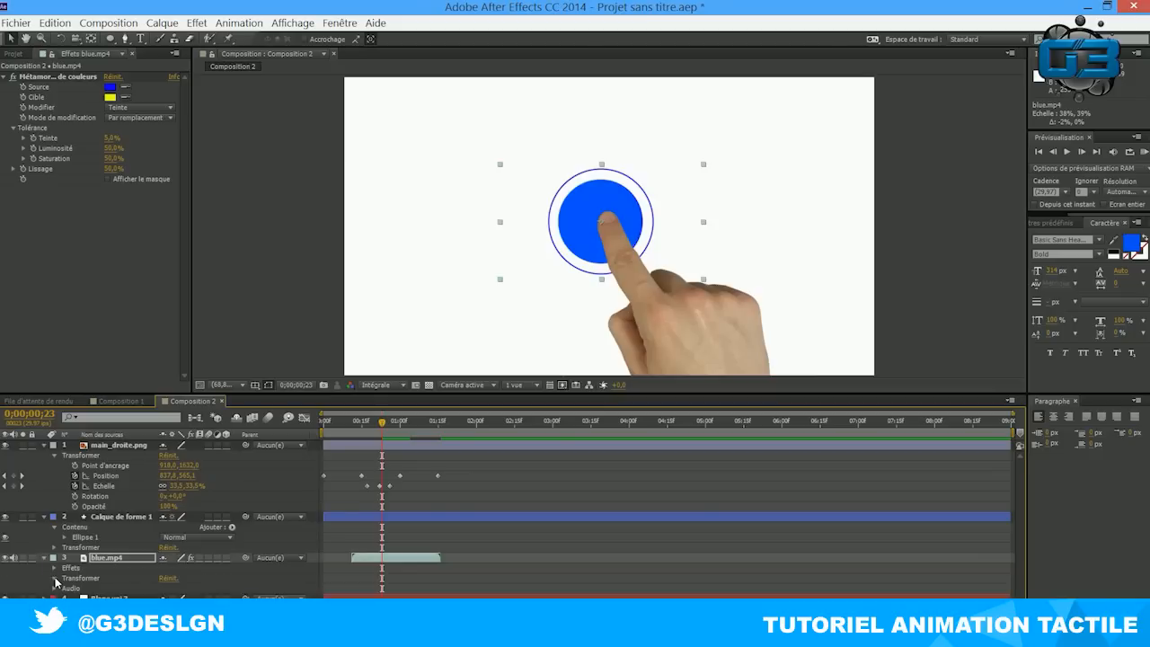
{"action": "left_click", "coordinate": [55, 577]}
{"action": "left_click", "coordinate": [419, 444]}
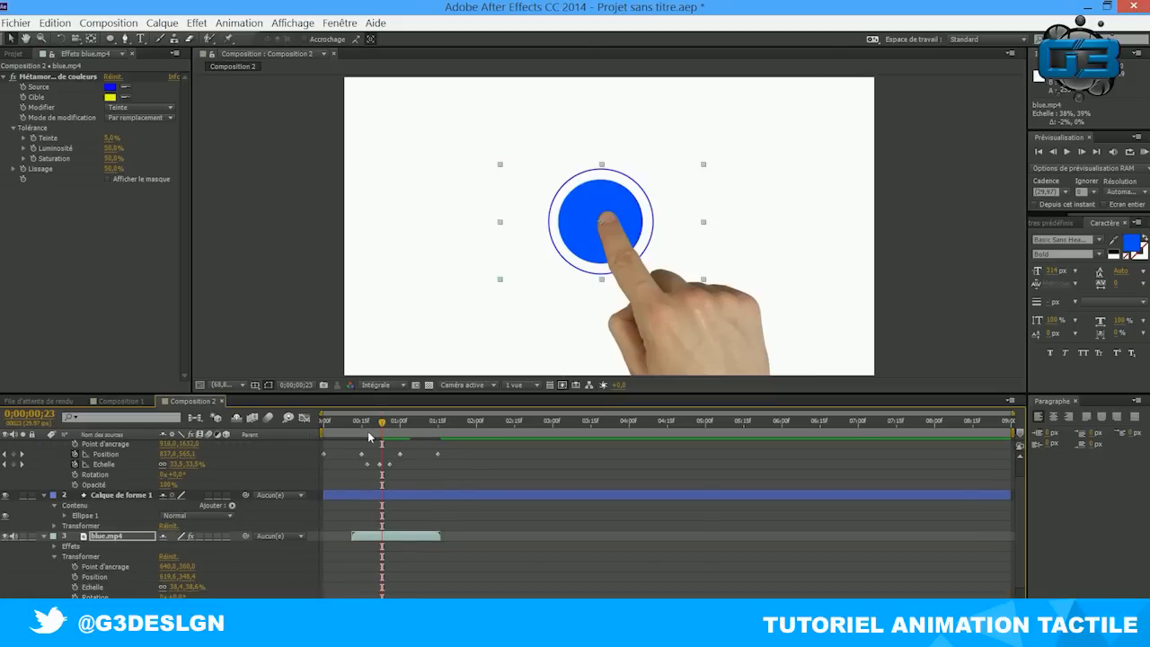
{"action": "left_click_drag", "start_coordinate": [380, 425], "coordinate": [407, 422]}
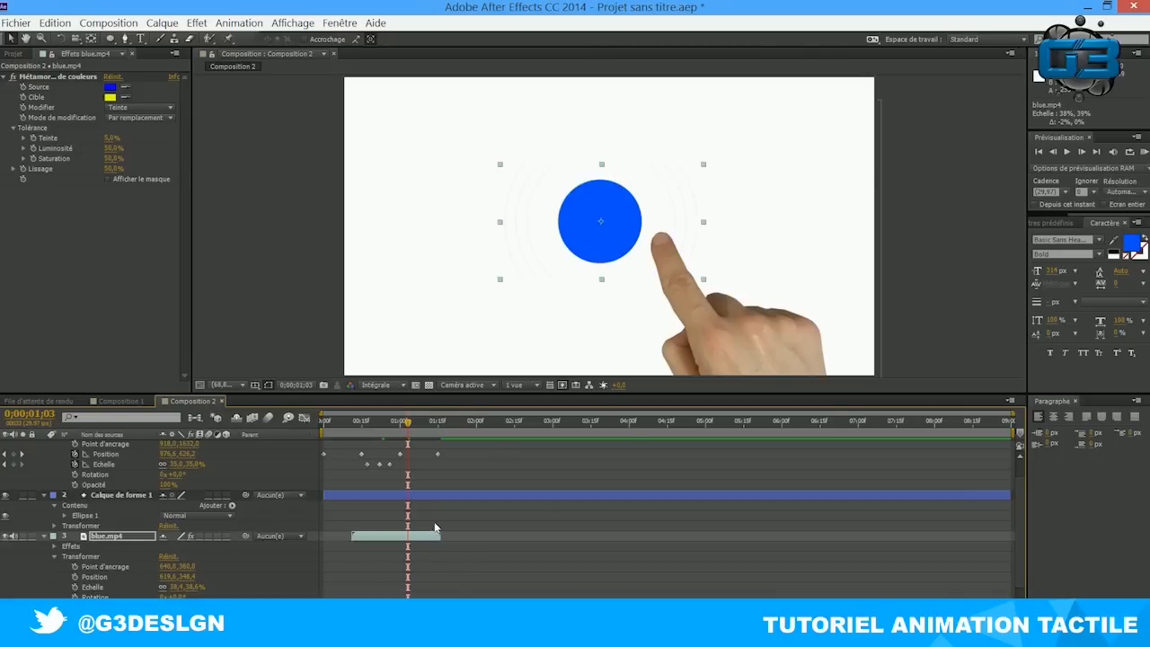
{"action": "left_click", "coordinate": [402, 423]}
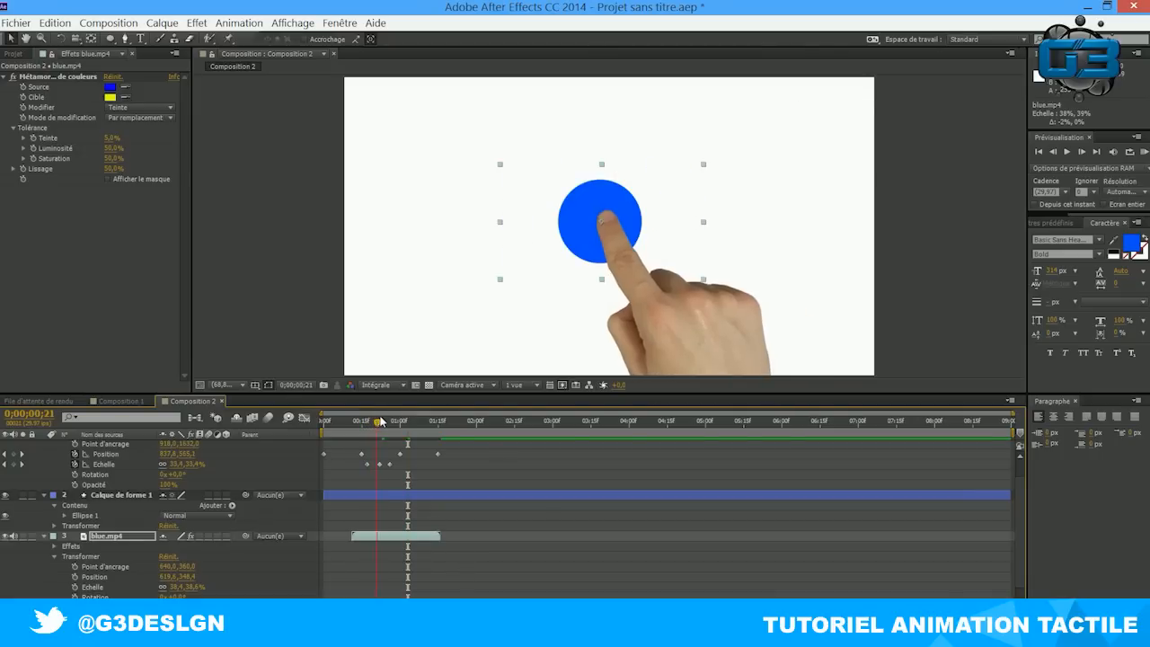
{"action": "left_click_drag", "start_coordinate": [402, 421], "coordinate": [410, 394]}
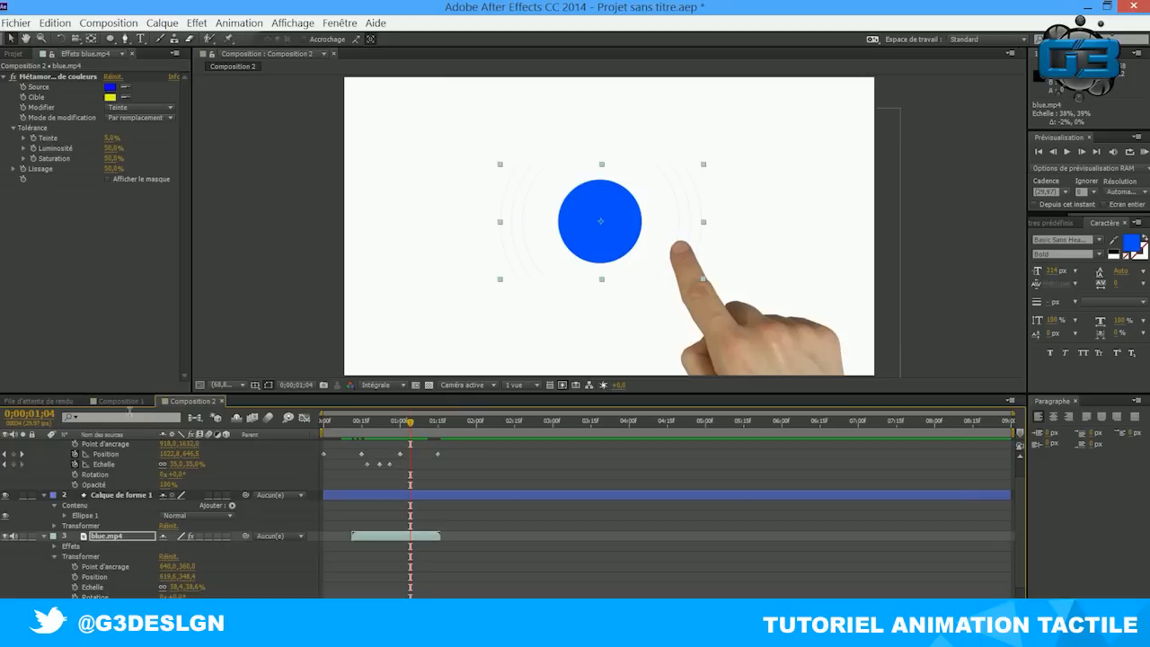
- Switch to Composition 1, go to 0;00;01;14, and expand the properties of Calque de forme 1 for inspection
{"action": "left_click", "coordinate": [120, 401]}
{"action": "left_click_drag", "start_coordinate": [388, 427], "coordinate": [434, 420]}
{"action": "left_click", "coordinate": [124, 486]}
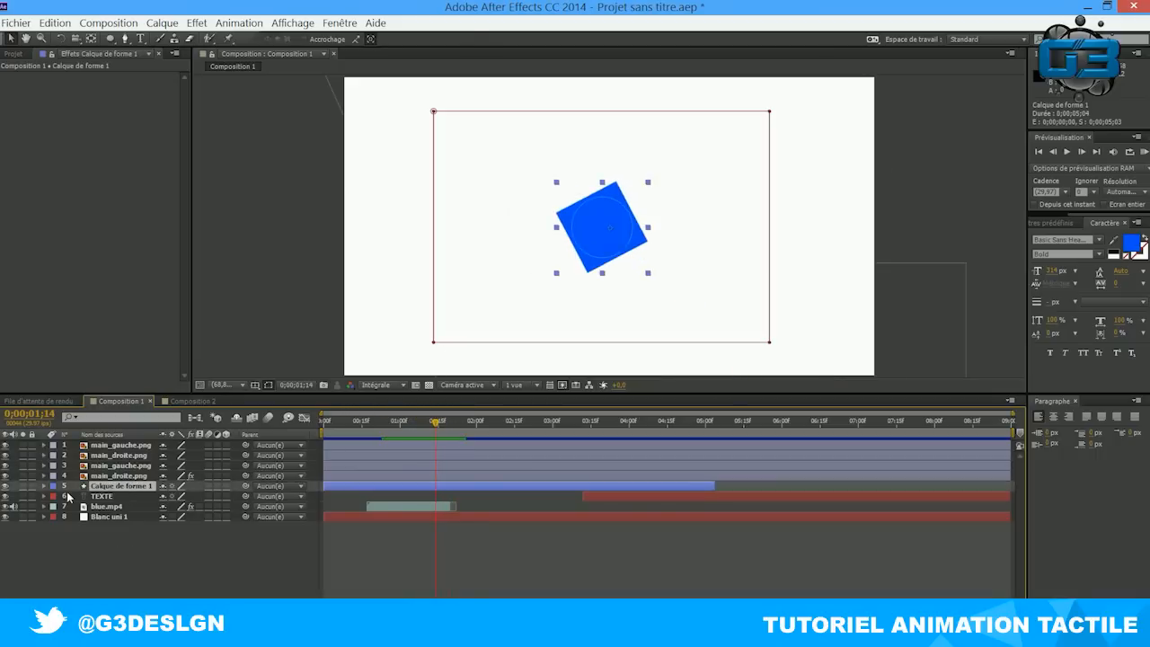
{"action": "left_click", "coordinate": [43, 486]}
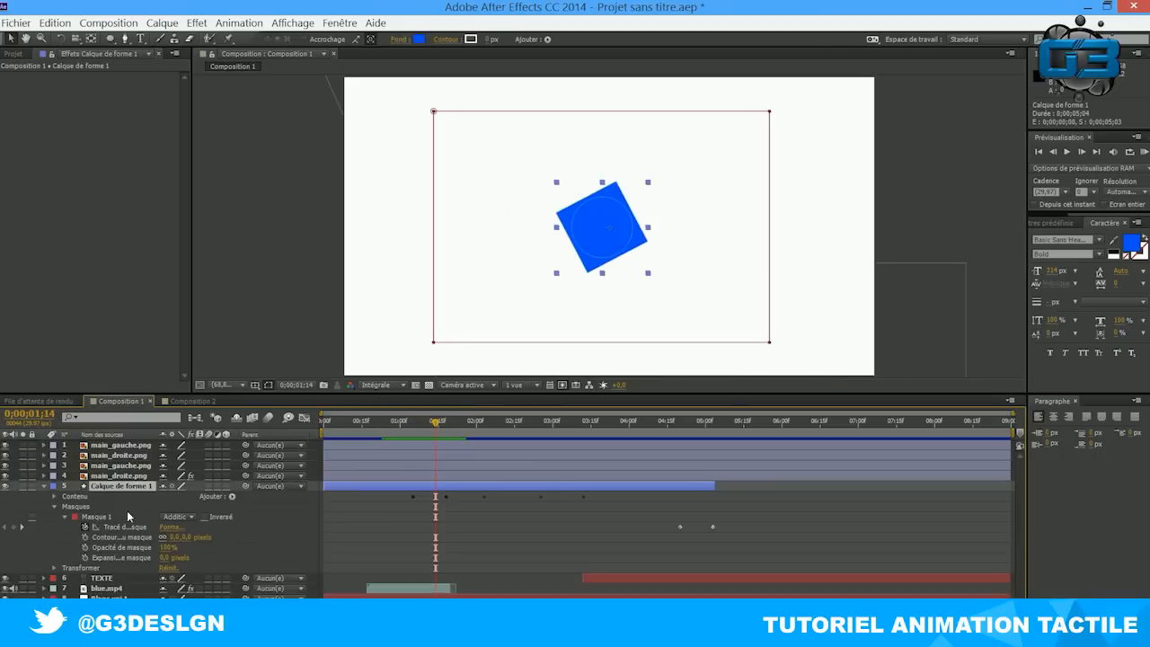
- In Composition 2, draw a rectangle about 132 by 141 px inside the blue circle on Calque de forme 1
{"action": "left_click", "coordinate": [180, 402]}
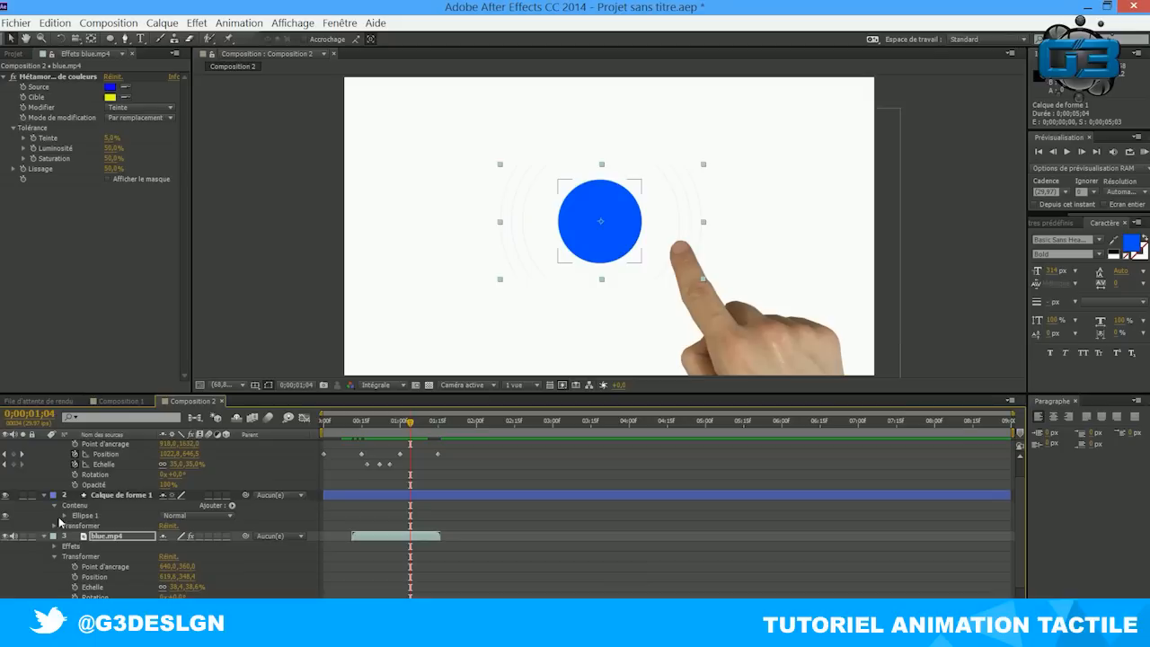
{"action": "left_click", "coordinate": [154, 497]}
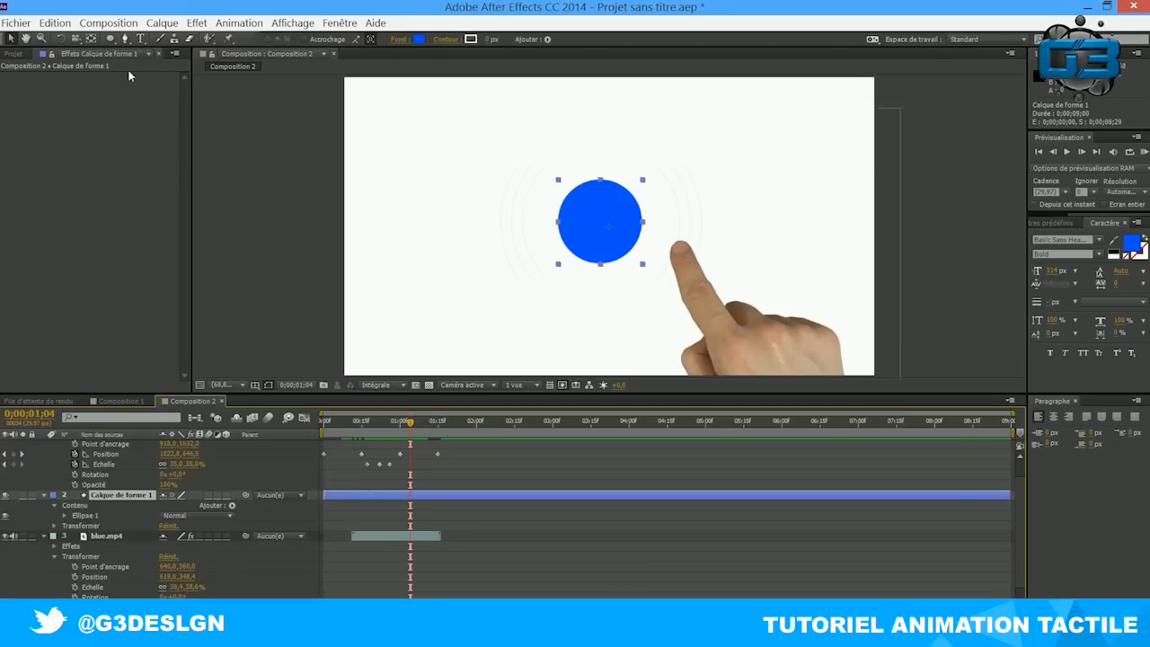
{"action": "left_click", "coordinate": [109, 39]}
{"action": "left_click", "coordinate": [132, 40]}
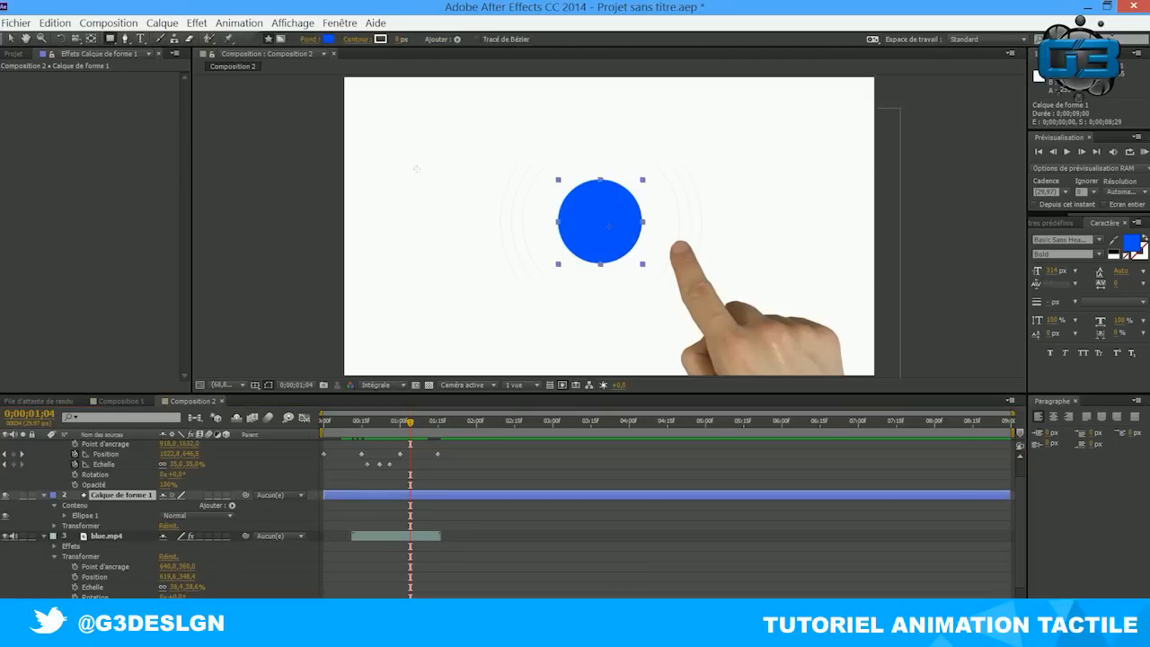
{"action": "left_click_drag", "start_coordinate": [574, 192], "coordinate": [627, 250]}
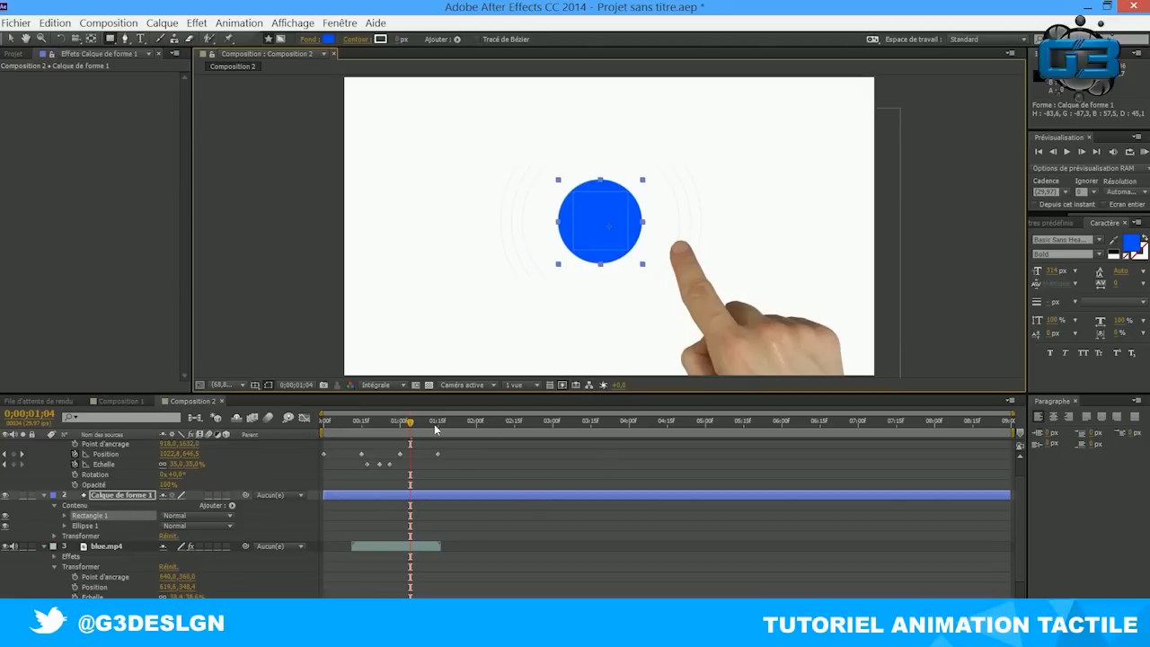
- At 0;00;00;24, keyframe Rectangle 1's scale at 224% and its rotation at 90° so the square covers the circle
{"action": "left_click_drag", "start_coordinate": [410, 428], "coordinate": [379, 424]}
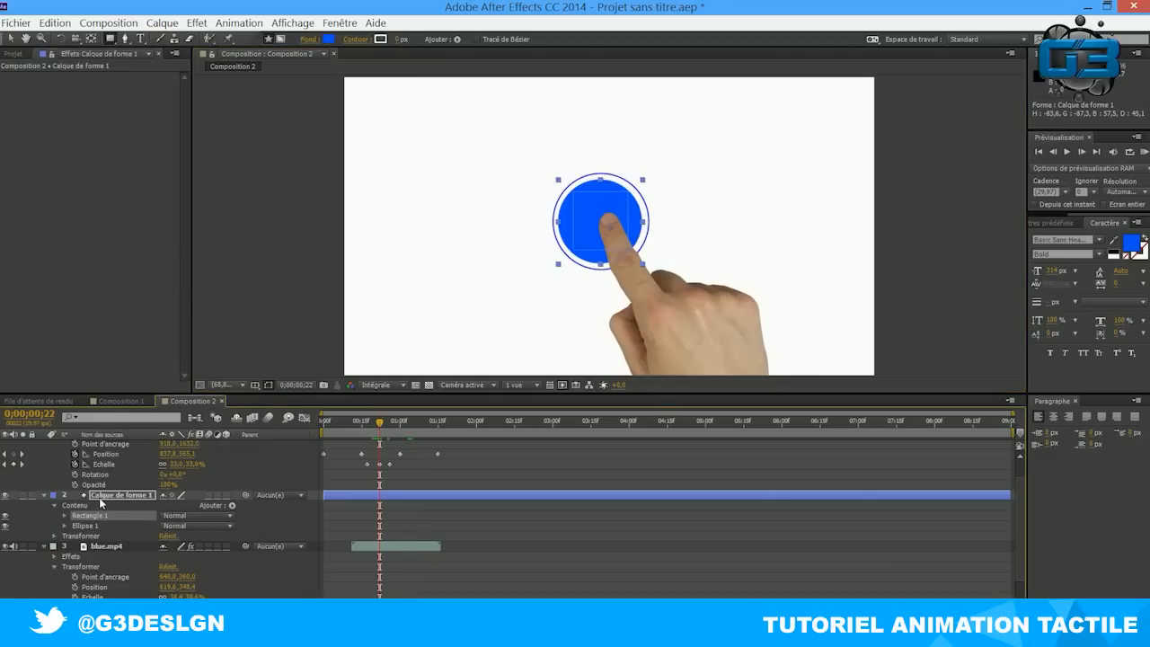
{"action": "left_click", "coordinate": [65, 516]}
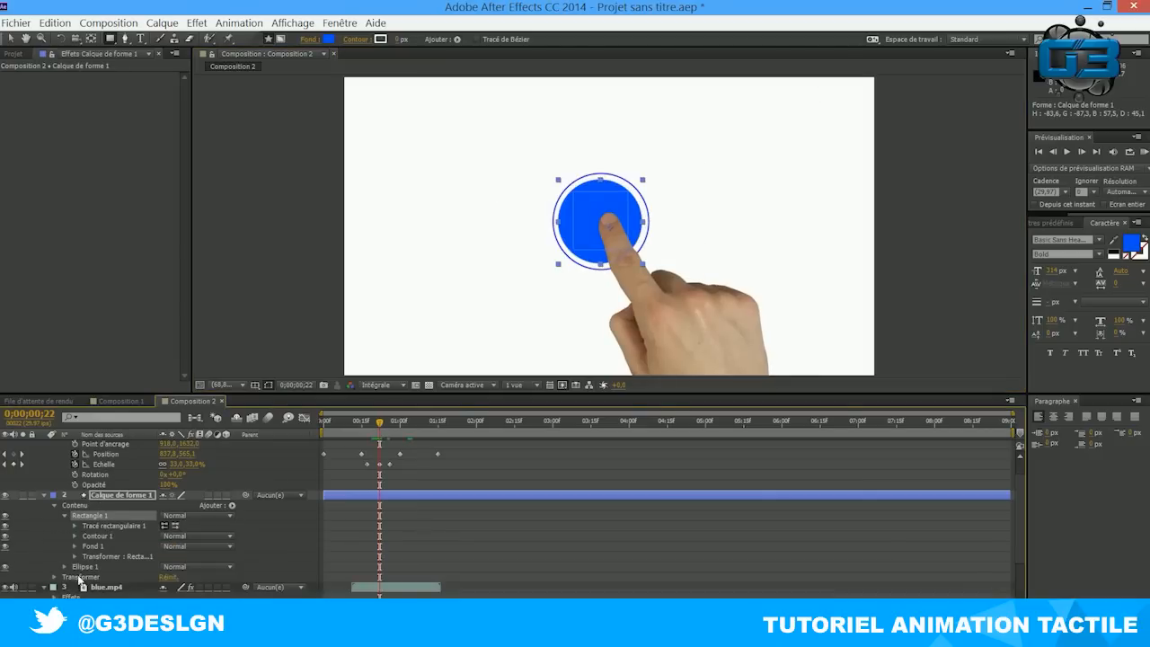
{"action": "mouse_move", "coordinate": [380, 424]}
{"action": "left_mouse_down"}
{"action": "mouse_move", "coordinate": [400, 422]}
{"action": "mouse_move", "coordinate": [379, 425]}
{"action": "left_mouse_up"}
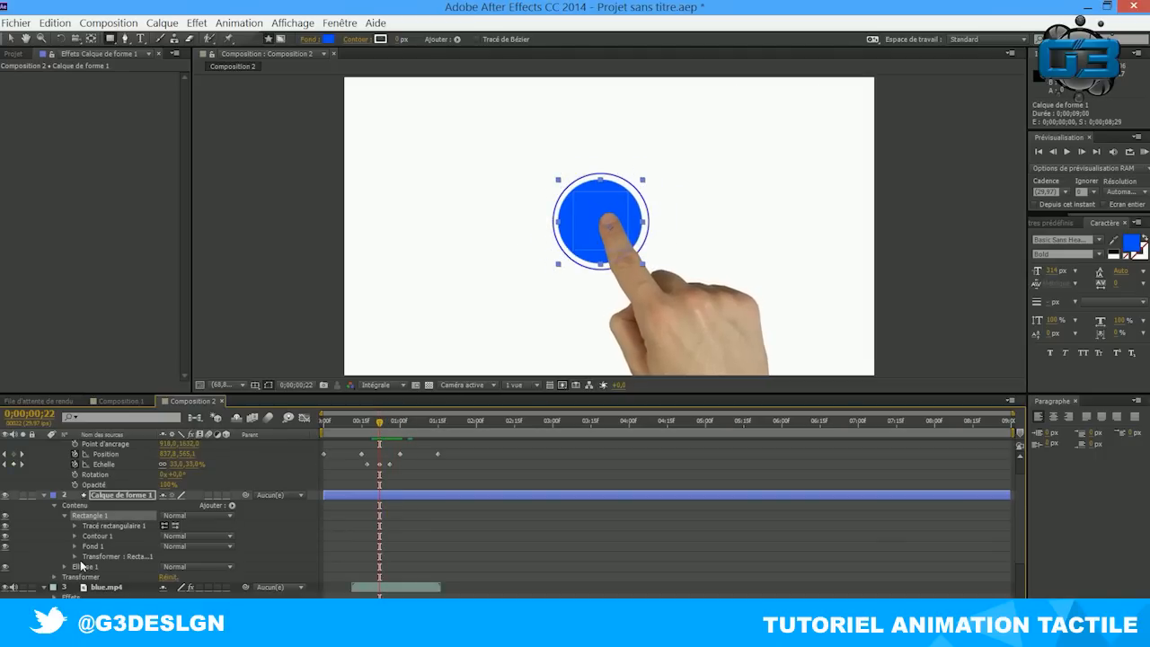
{"action": "left_click", "coordinate": [75, 557]}
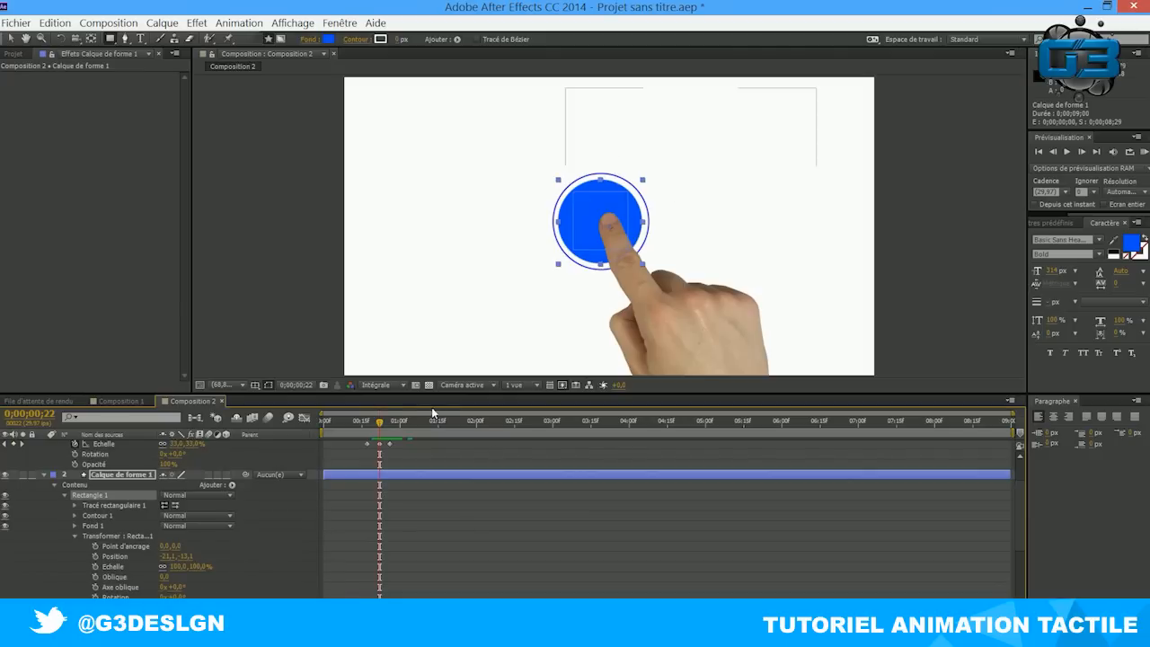
{"action": "left_click", "coordinate": [385, 422]}
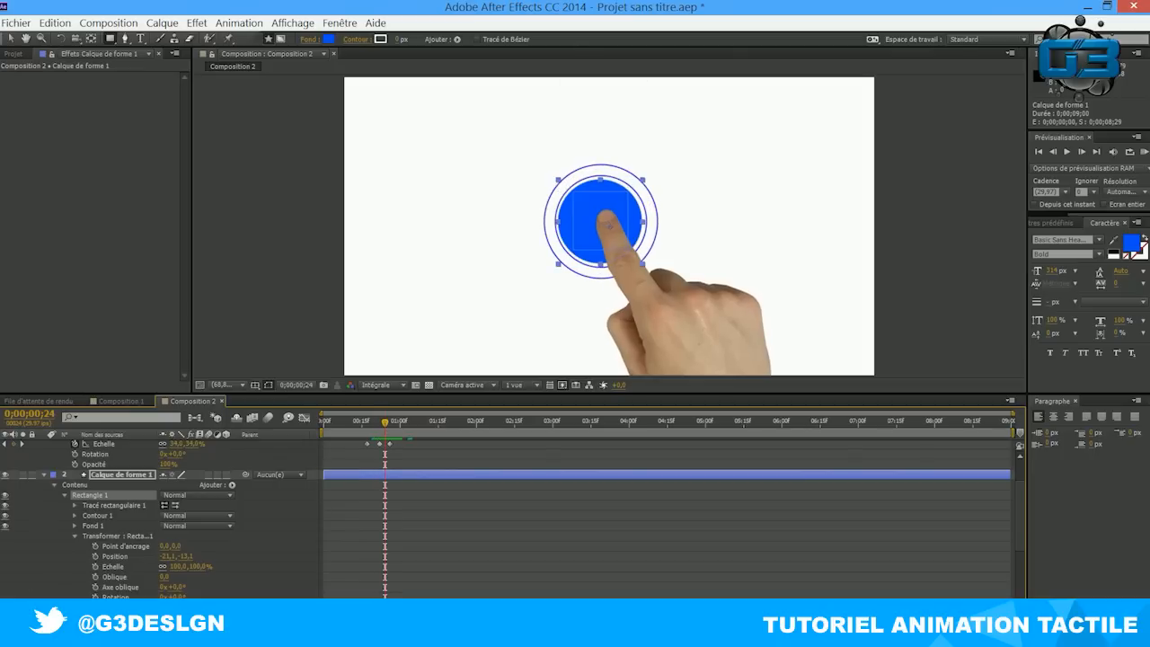
{"action": "left_click", "coordinate": [94, 566]}
{"action": "left_click_drag", "start_coordinate": [199, 567], "coordinate": [265, 558]}
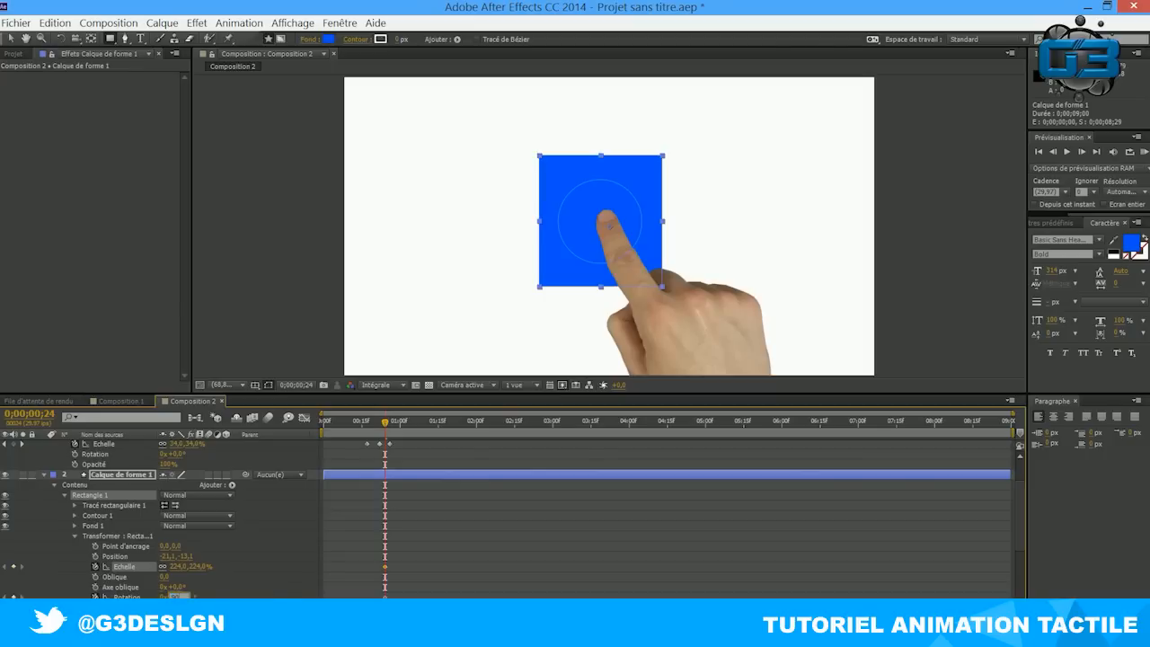
{"action": "key", "text": "Return"}
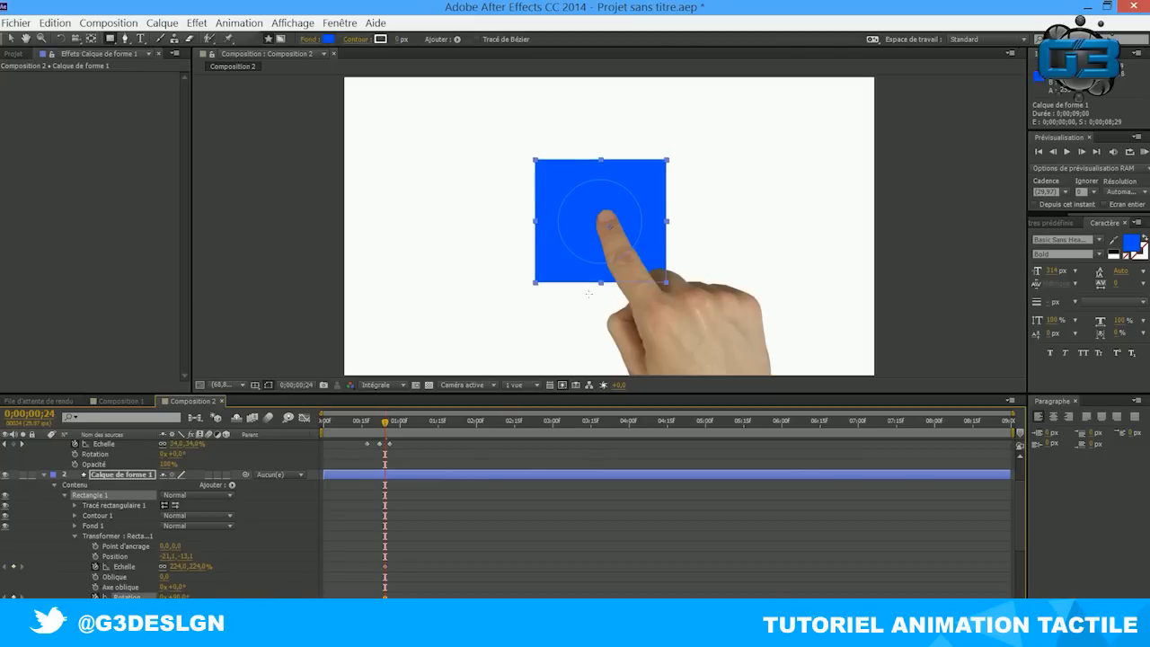
- At 0;00;00;21, keyframe Rectangle 1's rotation at 0° and its scale at 100%
{"action": "mouse_move", "coordinate": [383, 426]}
{"action": "left_mouse_down"}
{"action": "mouse_move", "coordinate": [354, 422]}
{"action": "mouse_move", "coordinate": [422, 426]}
{"action": "mouse_move", "coordinate": [329, 430]}
{"action": "mouse_move", "coordinate": [374, 431]}
{"action": "left_mouse_up"}
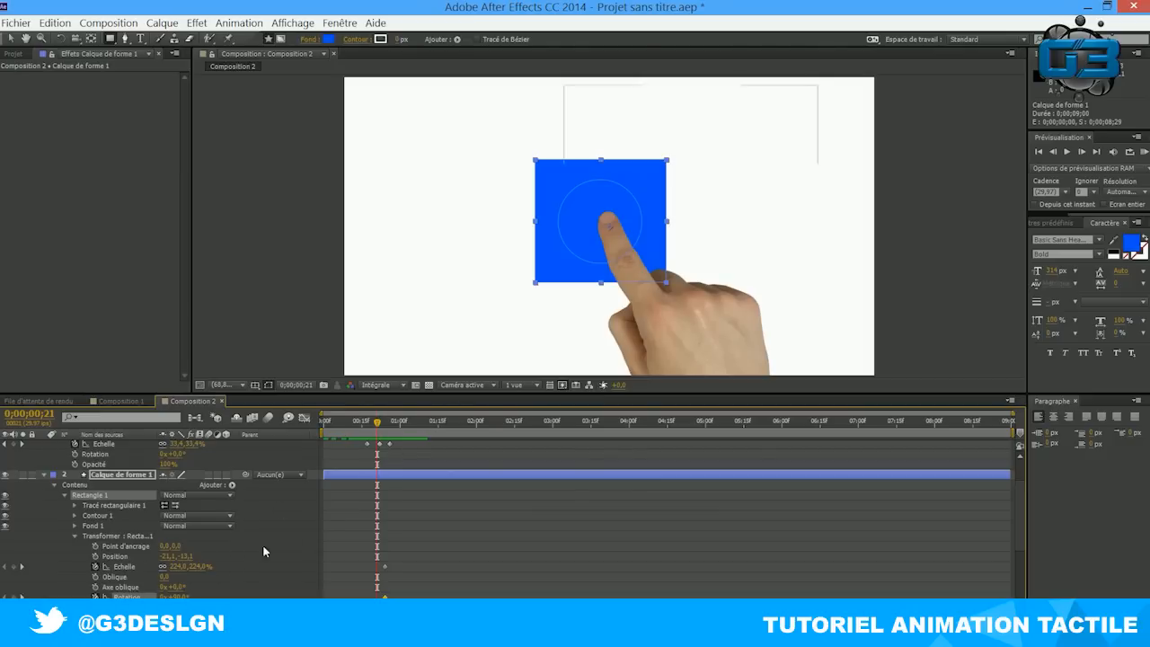
{"action": "type", "text": "0"}
{"action": "key", "text": "Return"}
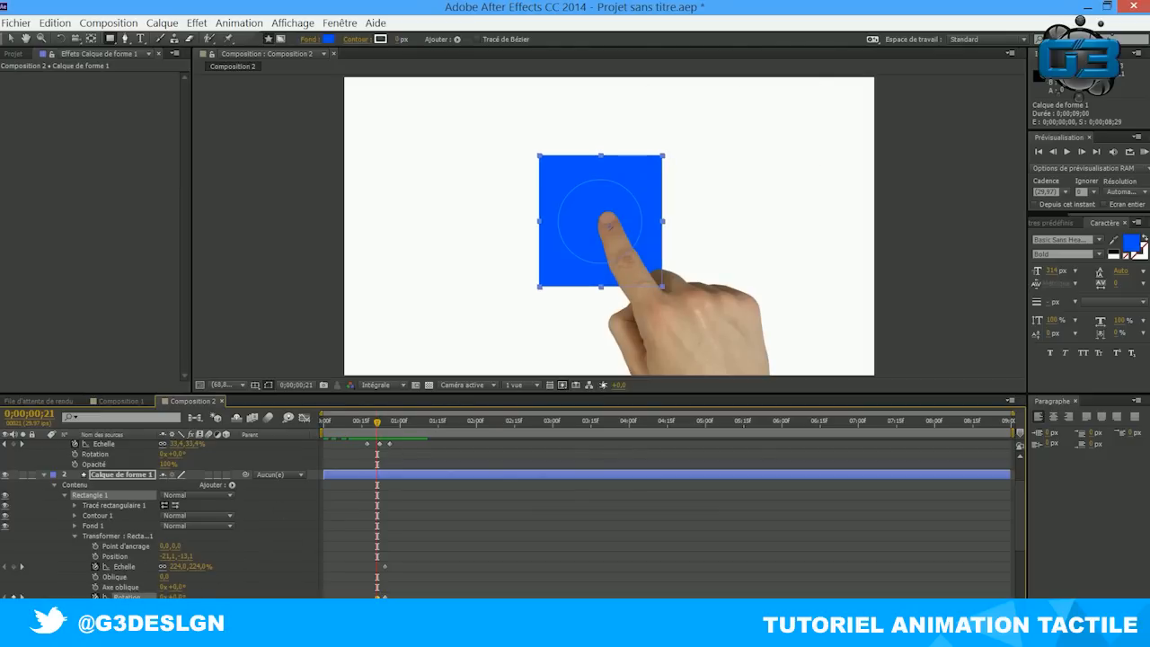
{"action": "left_click", "coordinate": [196, 567]}
{"action": "type", "text": "100"}
{"action": "key", "text": "Return"}
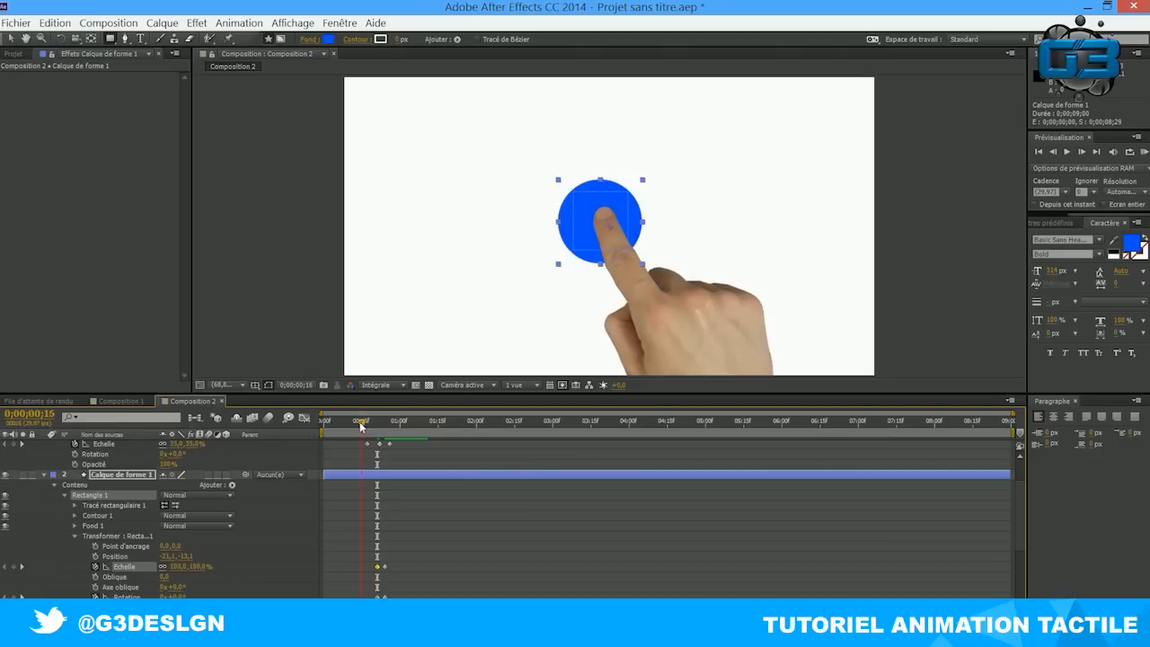
- Scrub Composition 2 to 0;00;02;05, and examine in Composition 1 how the hands stretch the blue shape up to 0;00;03;15
{"action": "left_click_drag", "start_coordinate": [375, 425], "coordinate": [489, 415]}
{"action": "left_click", "coordinate": [120, 401]}
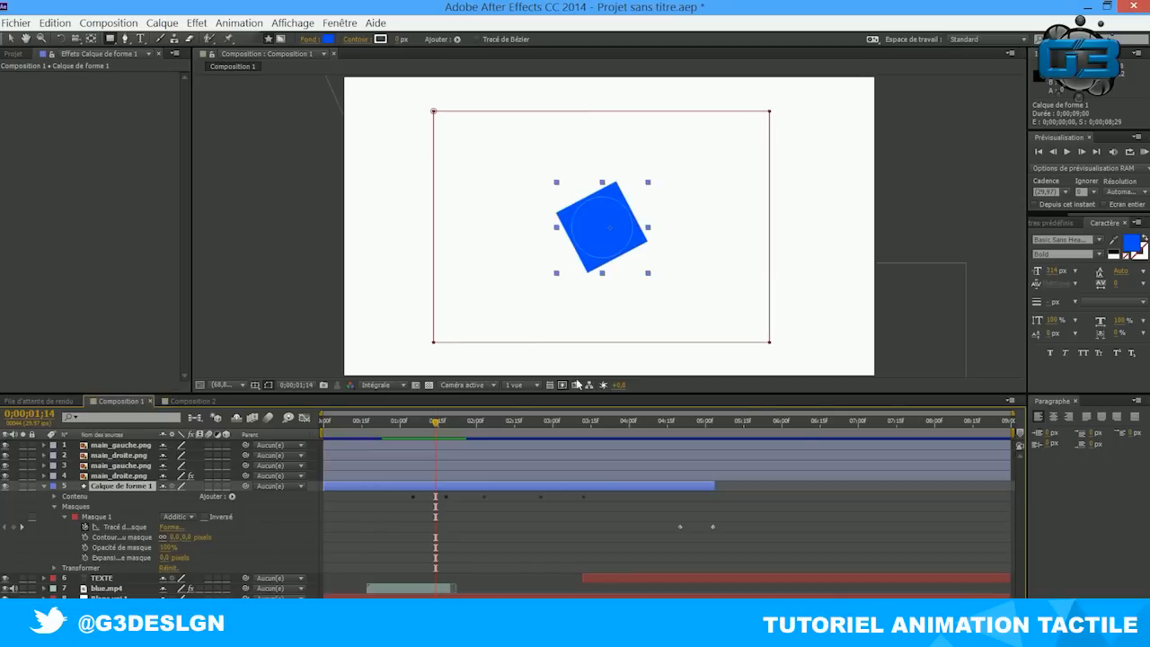
{"action": "left_click_drag", "start_coordinate": [434, 427], "coordinate": [590, 418]}
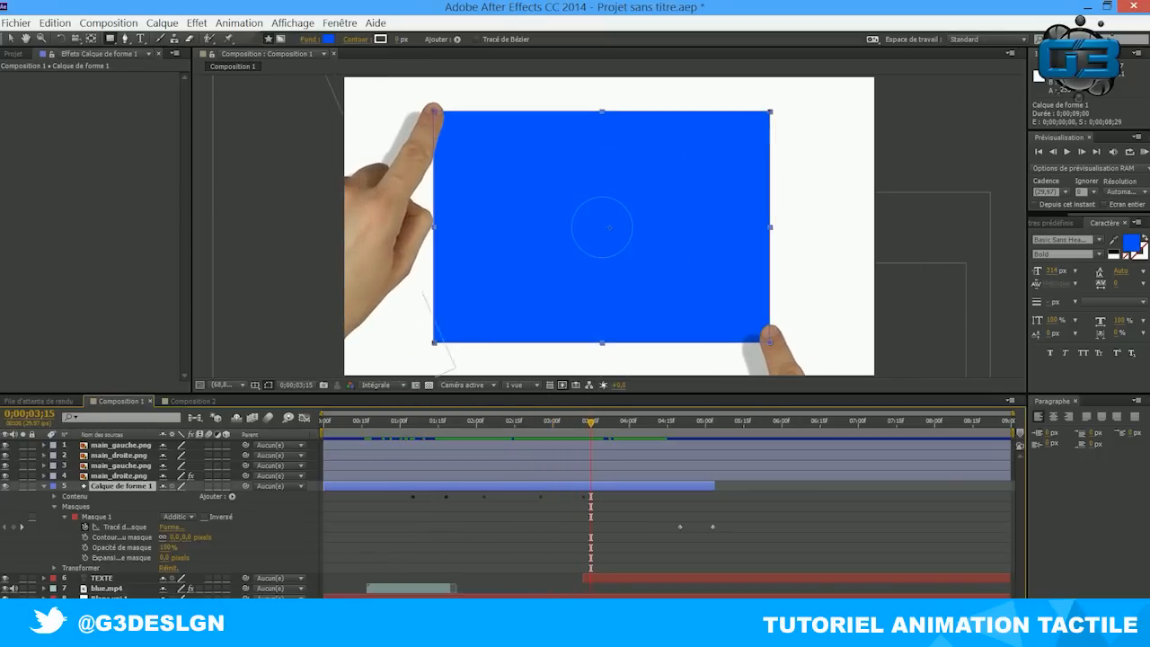
- Return to Composition 2 and collapse the expanded properties of its layers
{"action": "left_click", "coordinate": [191, 401]}
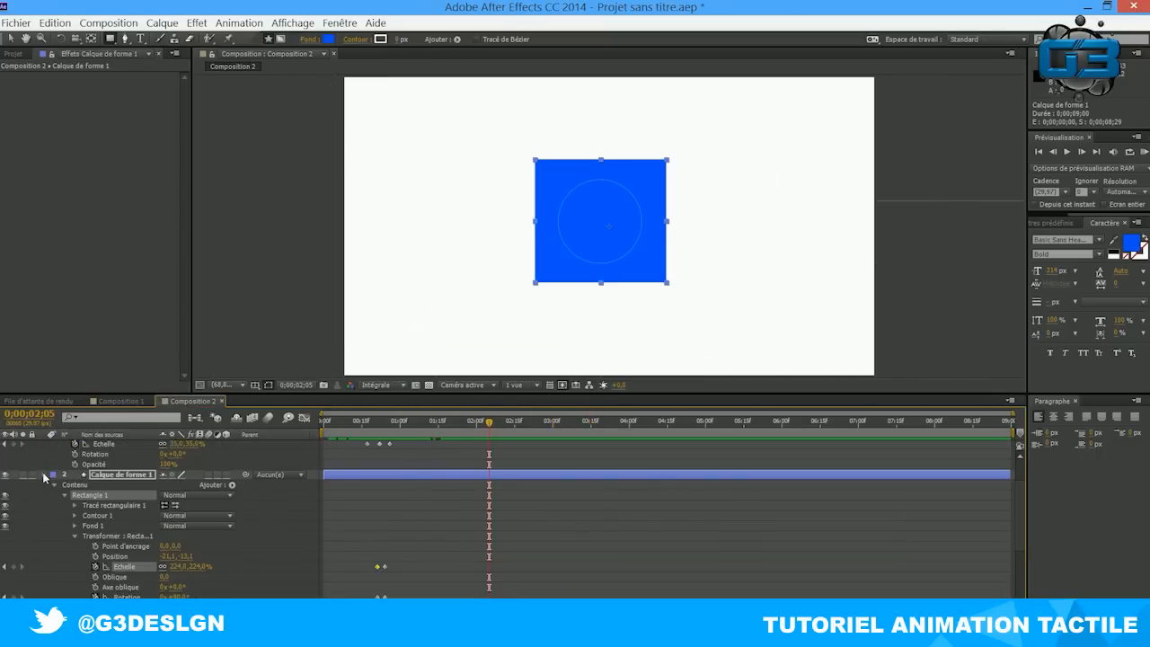
{"action": "left_click", "coordinate": [43, 474]}
{"action": "scroll", "coordinate": [43, 457], "scroll_direction": "up", "scroll_amount": 1}
{"action": "left_click", "coordinate": [42, 446]}
{"action": "left_click", "coordinate": [42, 467]}
- Add main_droite.png and main_gauche.png from the project as the two uppermost layers of Composition 2
{"action": "left_click", "coordinate": [12, 53]}
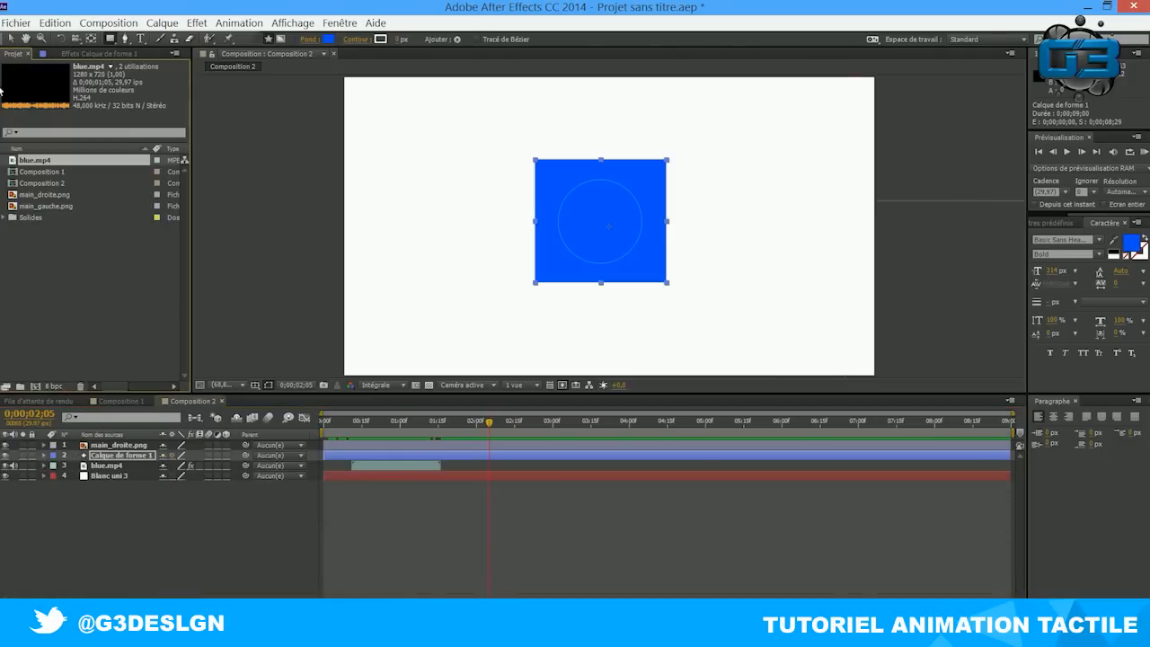
{"action": "left_click", "coordinate": [66, 196]}
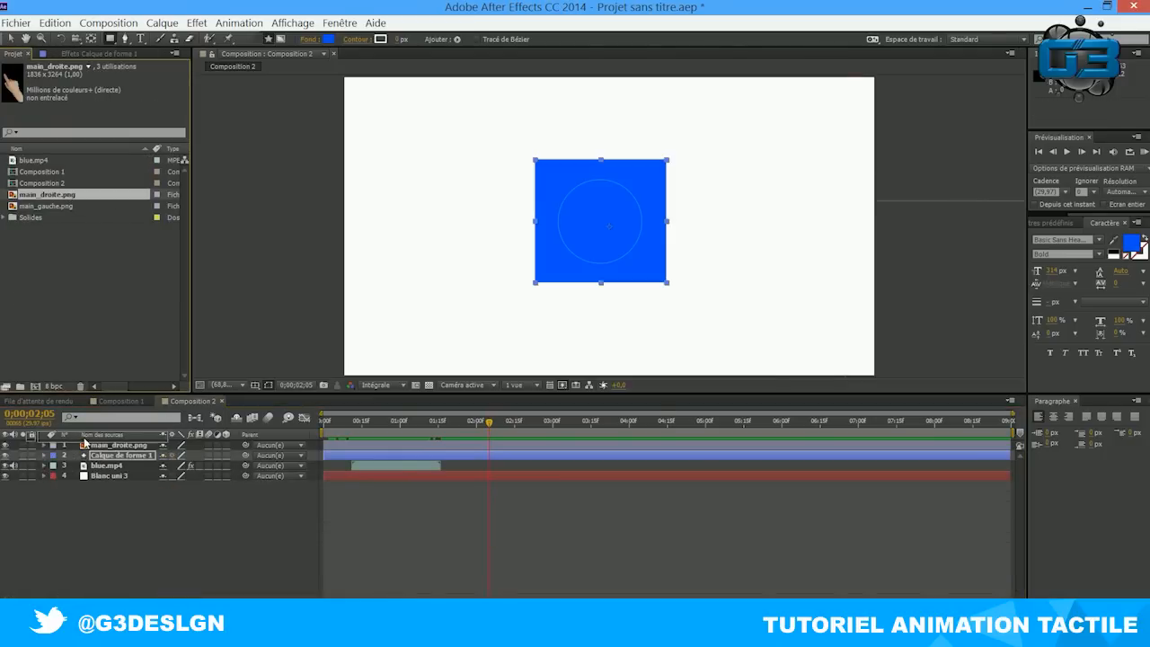
{"action": "left_click_drag", "start_coordinate": [60, 382], "coordinate": [76, 444]}
{"action": "left_click_drag", "start_coordinate": [44, 205], "coordinate": [97, 450]}
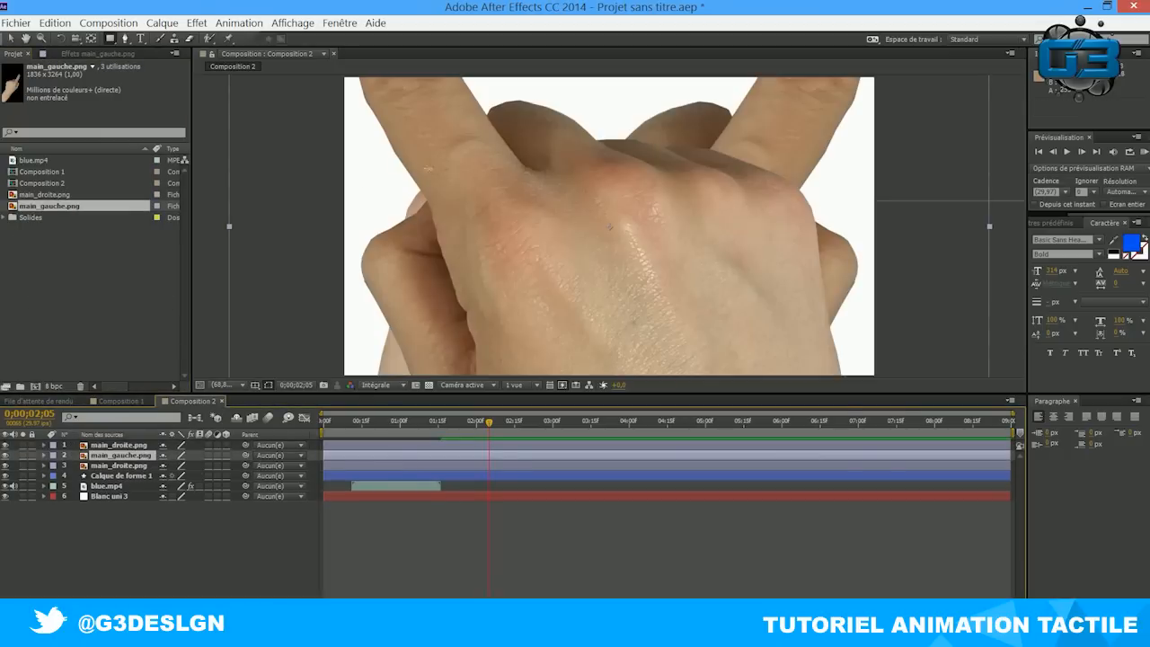
- Set the scale of the new main_droite.png and main_gauche.png layers to 35%
{"action": "left_click", "coordinate": [43, 445]}
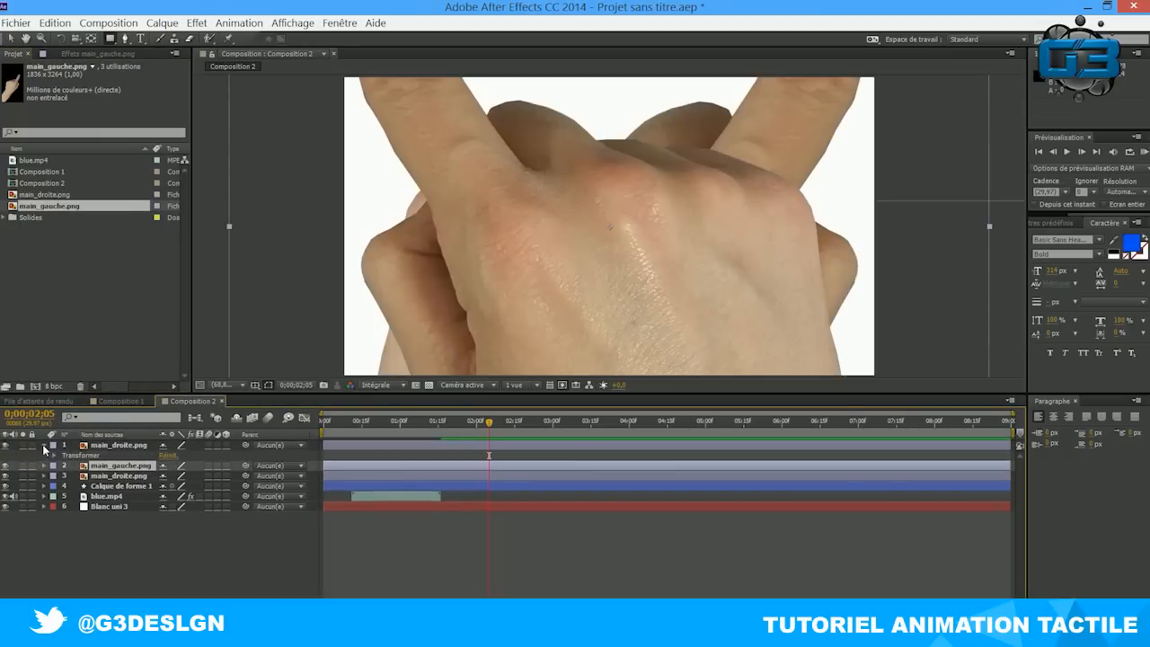
{"action": "left_click", "coordinate": [55, 456]}
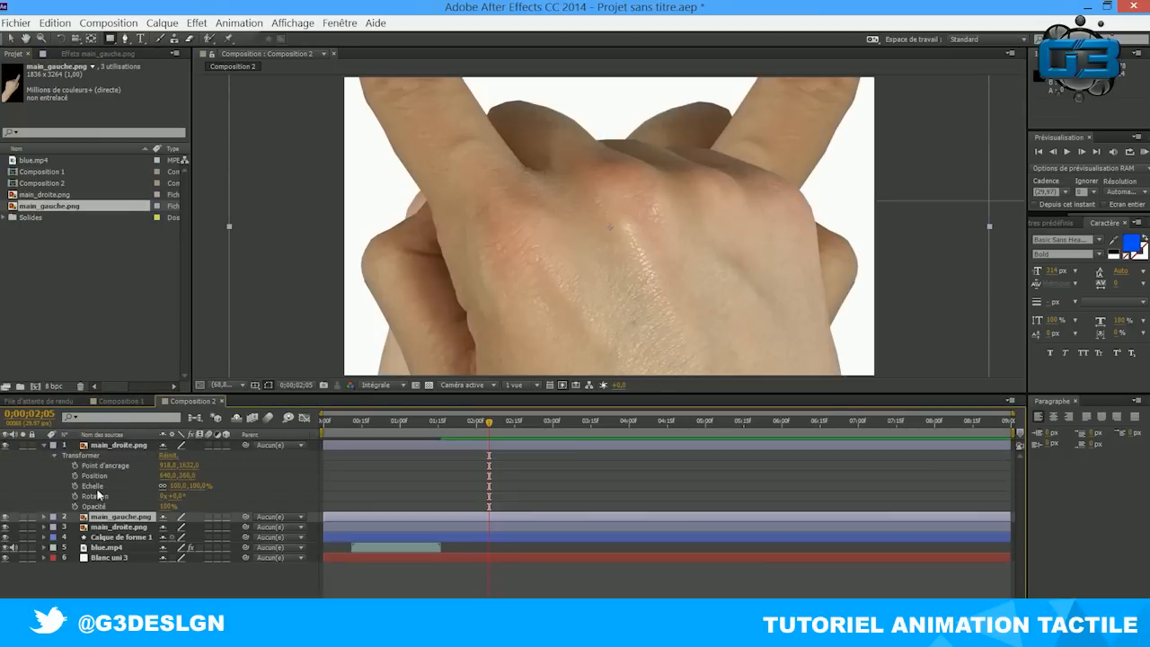
{"action": "left_click", "coordinate": [198, 485]}
{"action": "type", "text": "35"}
{"action": "key", "text": "Return"}
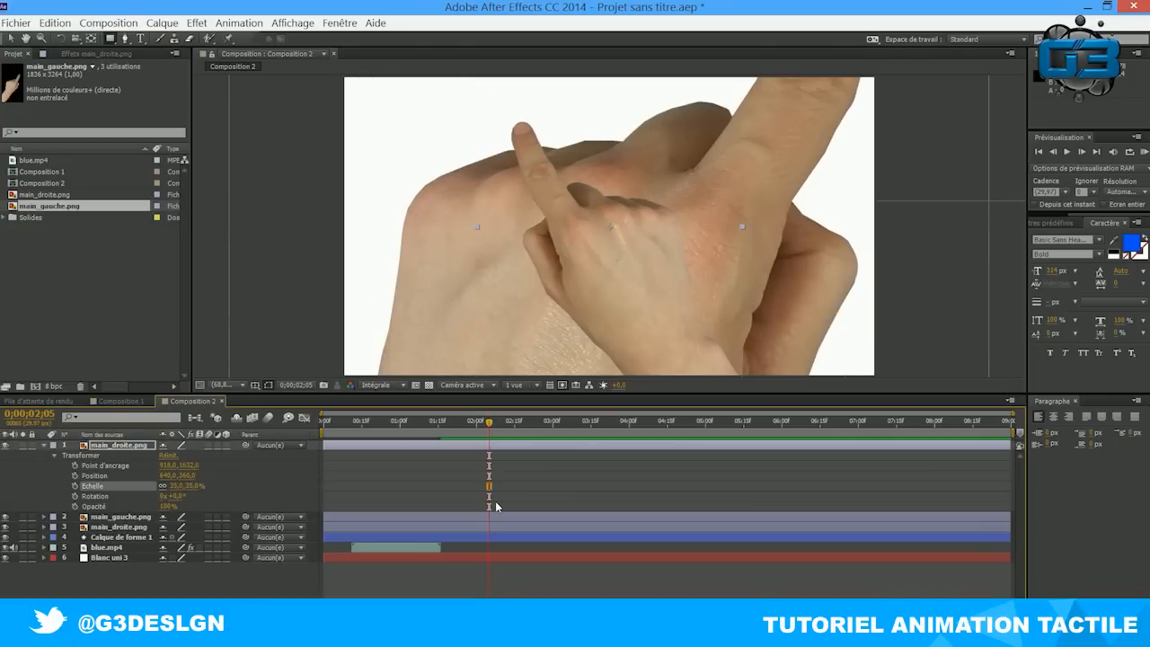
{"action": "left_click", "coordinate": [43, 516]}
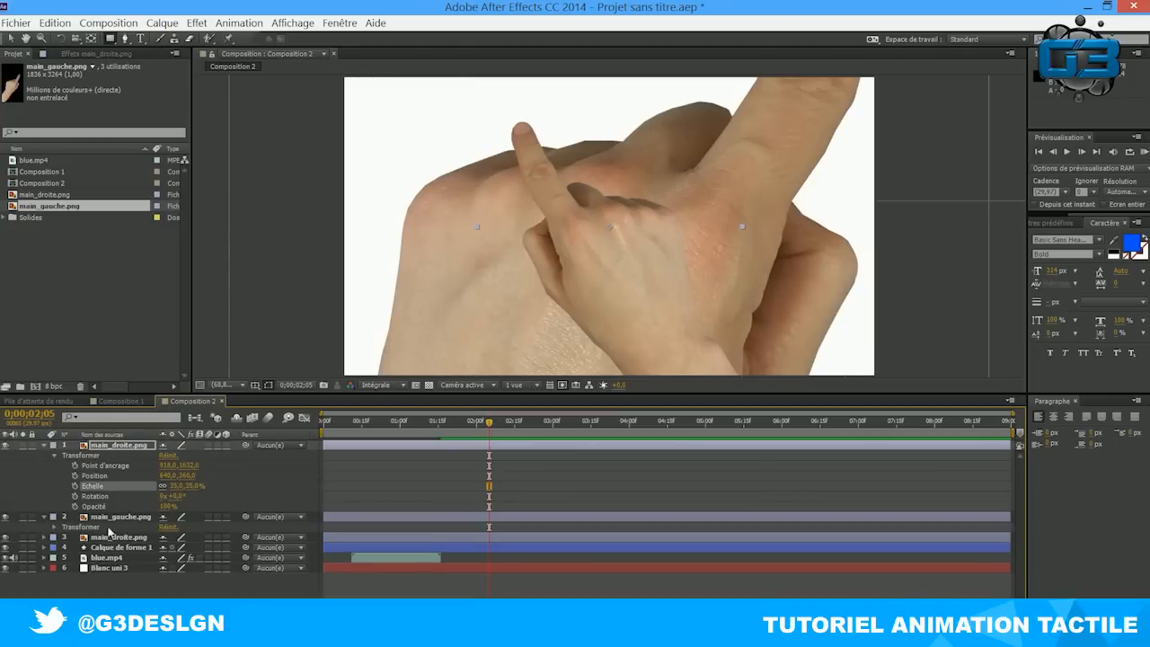
{"action": "left_click", "coordinate": [55, 527]}
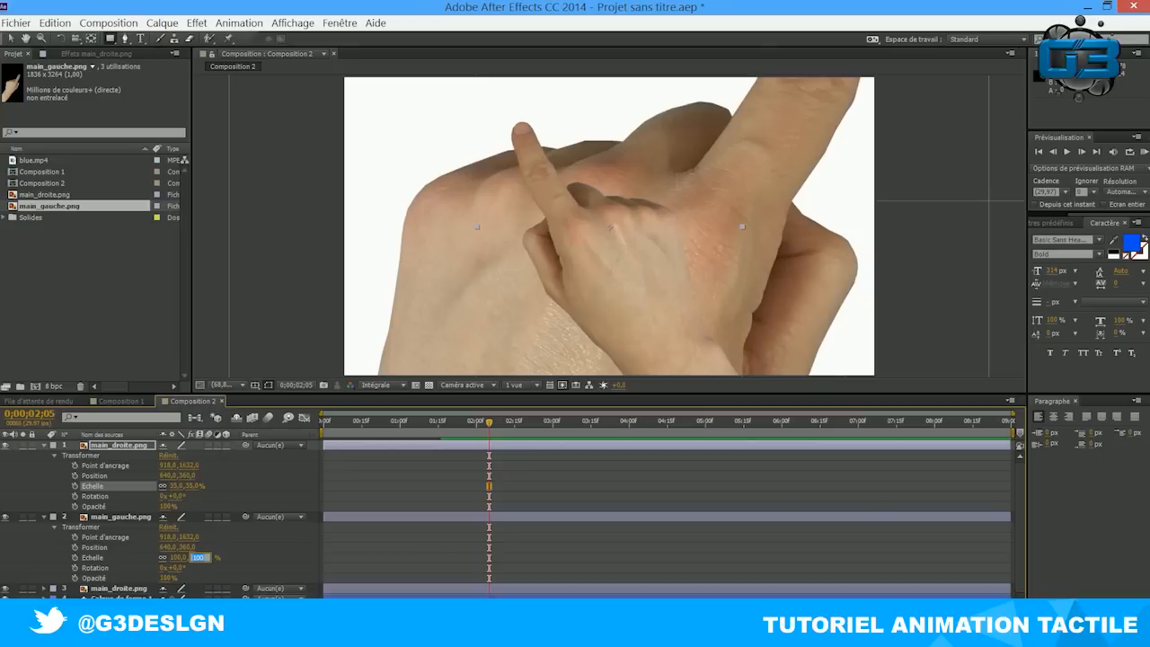
{"action": "key", "text": "Return"}
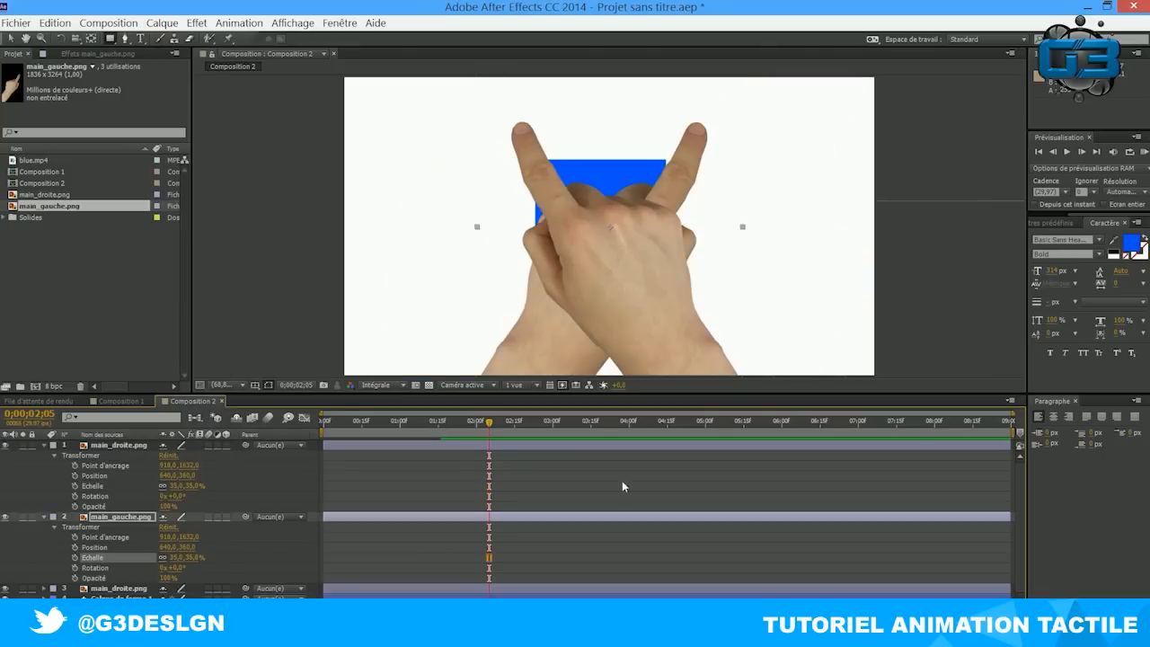
- Move main_gauche.png beyond the canvas's left edge and main_droite.png beyond its right edge, and keyframe both positions at 0;00;02;05
{"action": "left_click", "coordinate": [11, 39]}
{"action": "left_click_drag", "start_coordinate": [637, 269], "coordinate": [260, 269]}
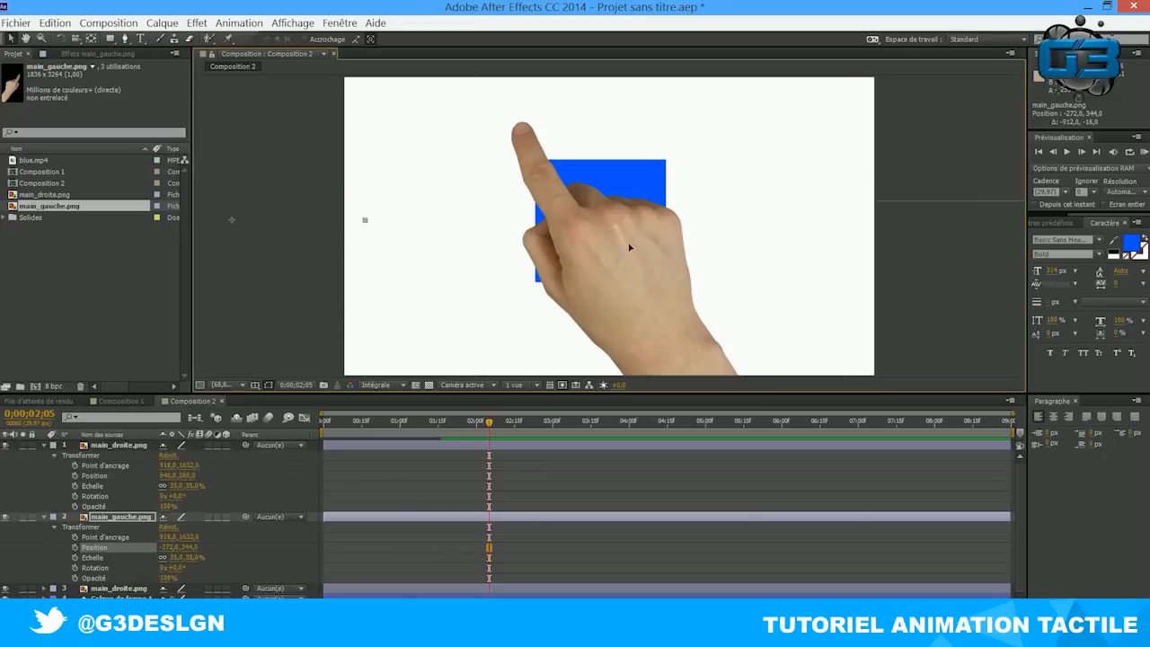
{"action": "left_click_drag", "start_coordinate": [608, 284], "coordinate": [913, 316]}
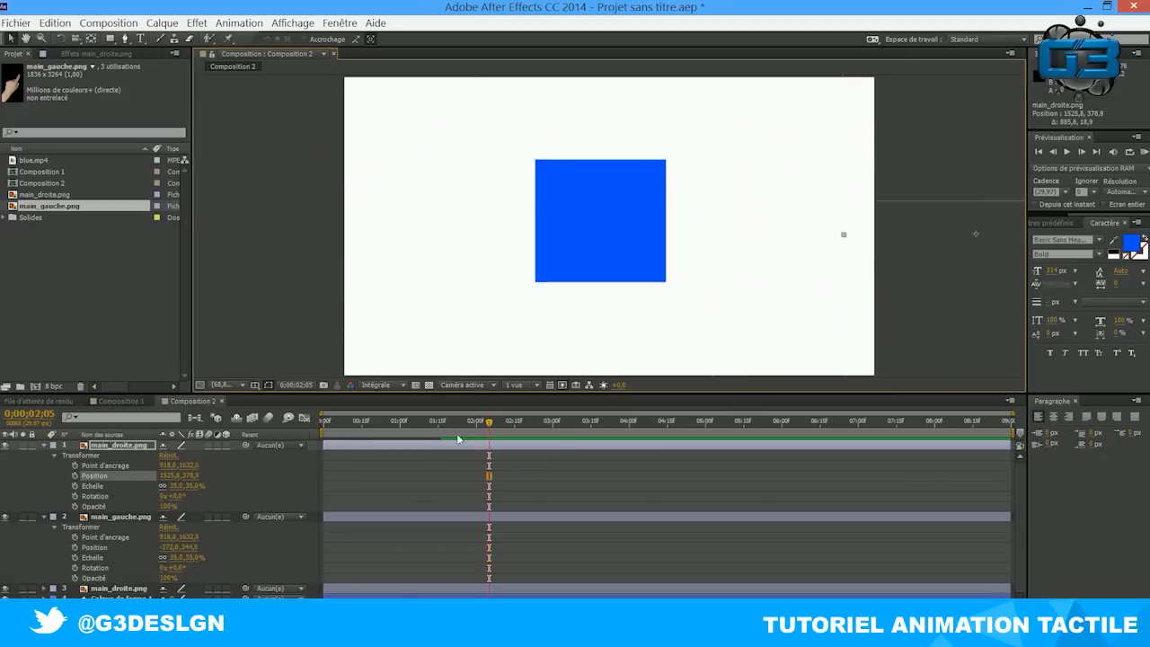
{"action": "left_click", "coordinate": [74, 477]}
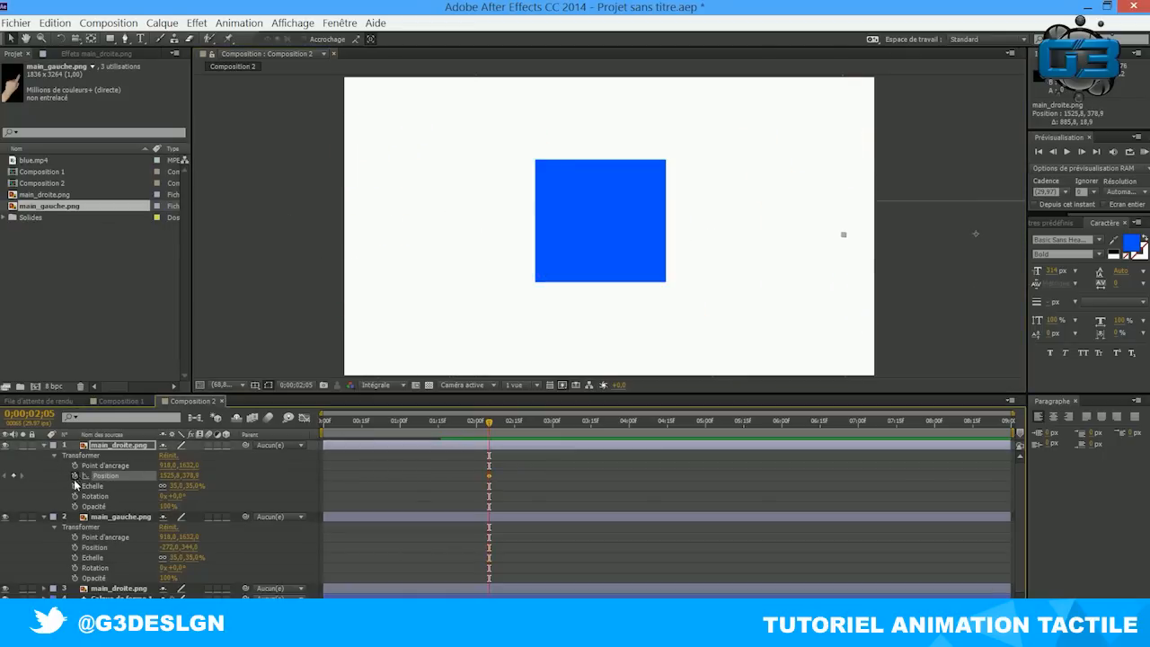
{"action": "left_click", "coordinate": [75, 547]}
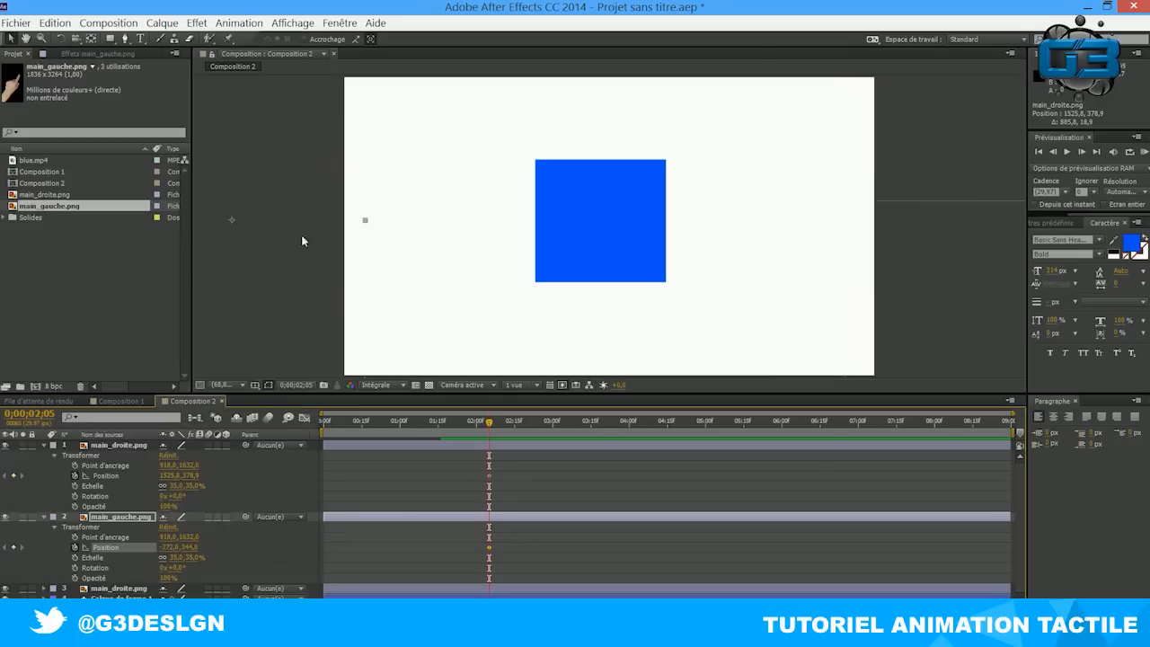
- At 0;00;02;05, place main_gauche.png's fingertip on the blue square's upper-left corner and main_droite.png's fingertip on its lower-right corner
{"action": "left_click", "coordinate": [105, 521]}
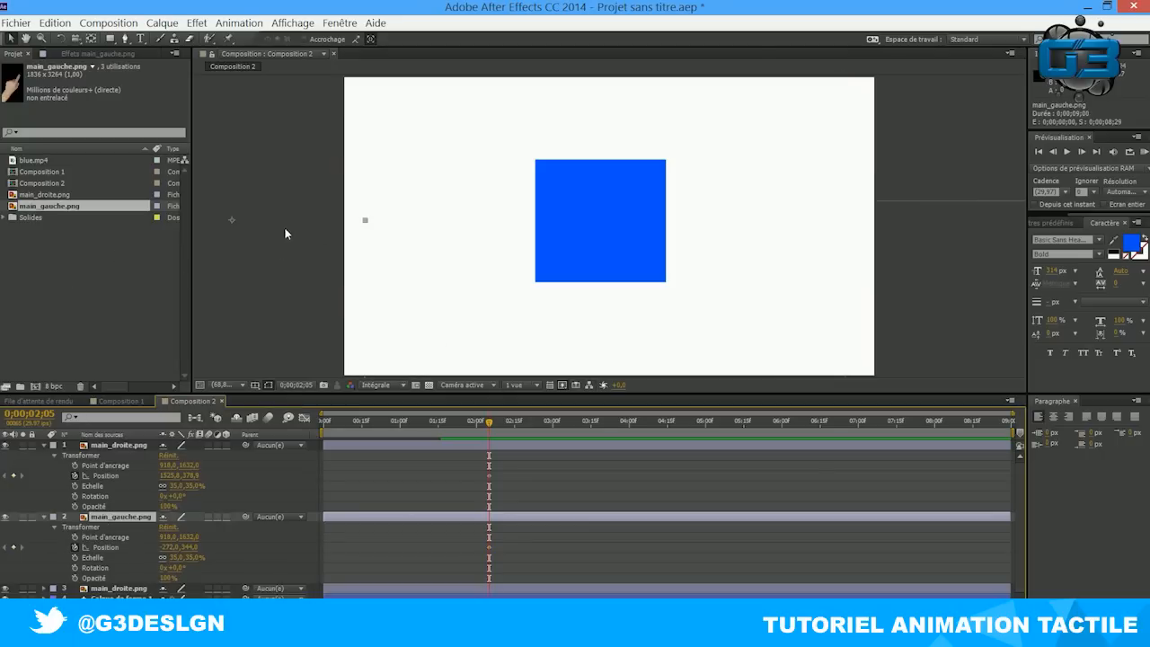
{"action": "left_click_drag", "start_coordinate": [225, 254], "coordinate": [435, 282]}
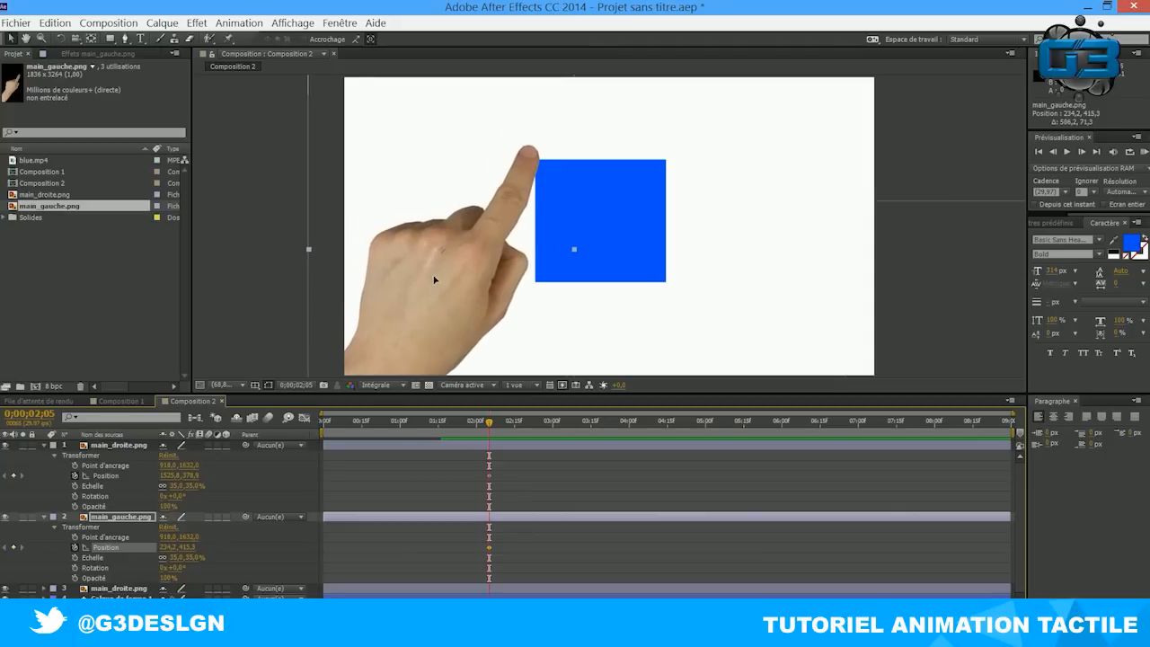
{"action": "left_click", "coordinate": [915, 319]}
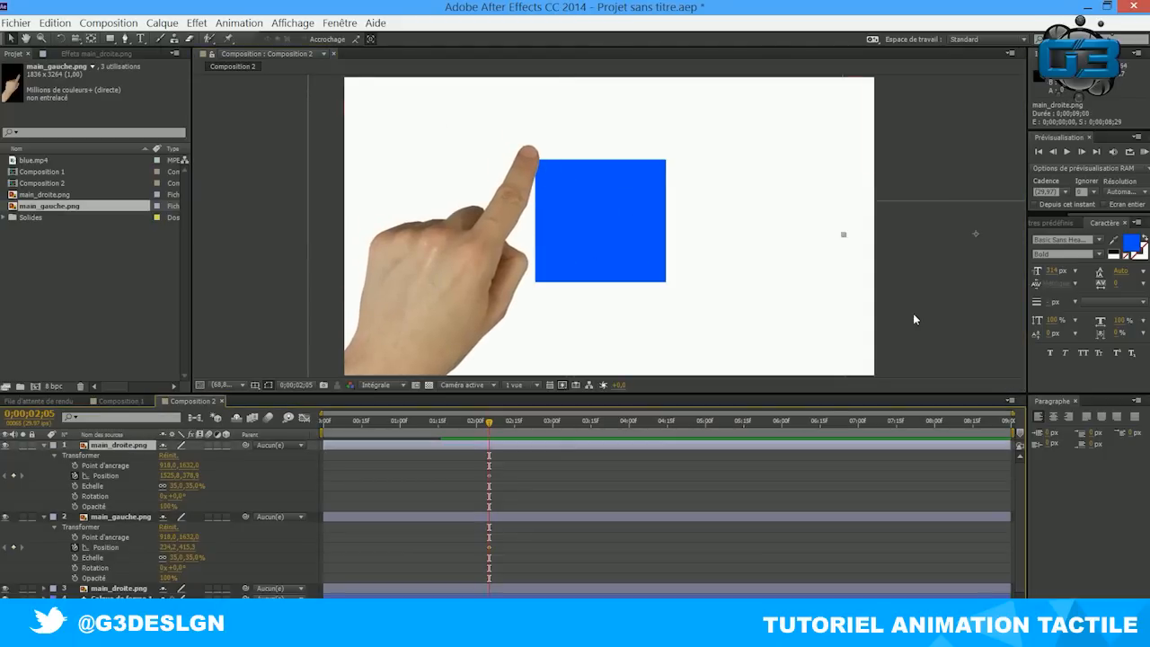
{"action": "left_click_drag", "start_coordinate": [962, 281], "coordinate": [742, 425]}
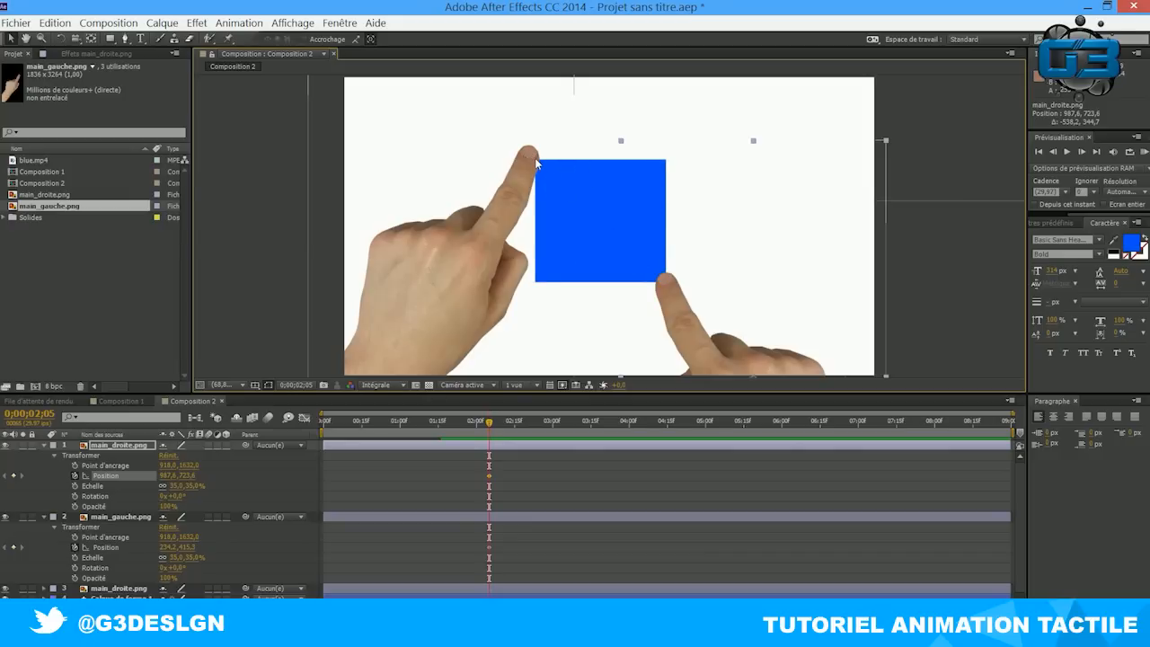
{"action": "left_click", "coordinate": [552, 263]}
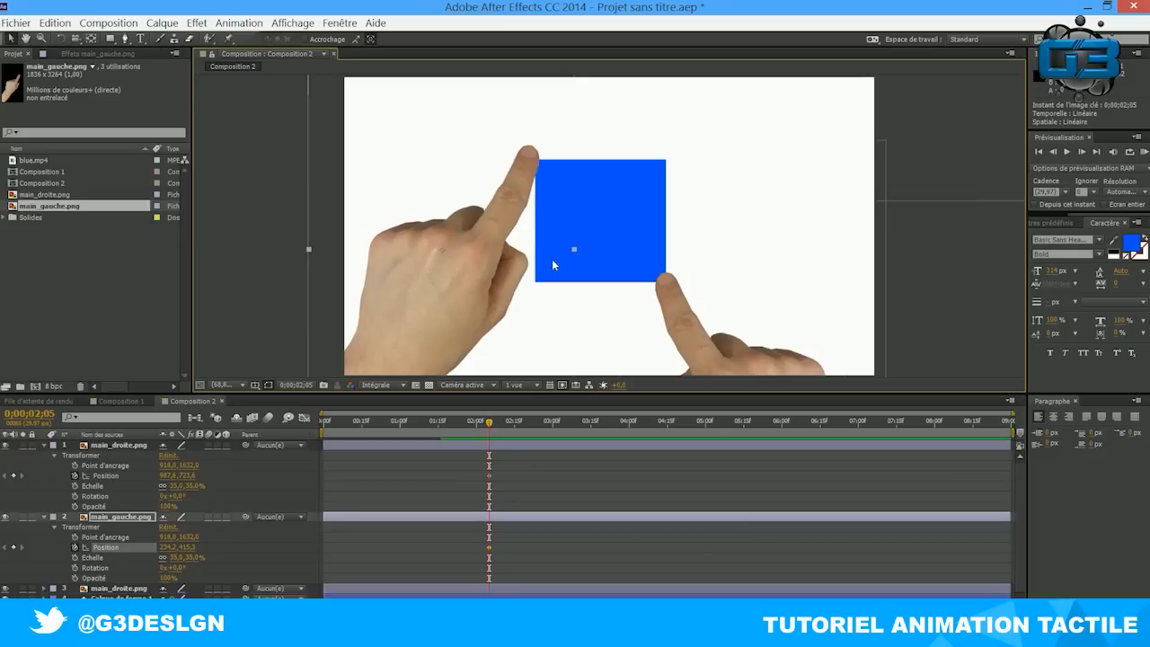
{"action": "left_click", "coordinate": [107, 588]}
{"action": "left_click", "coordinate": [115, 597]}
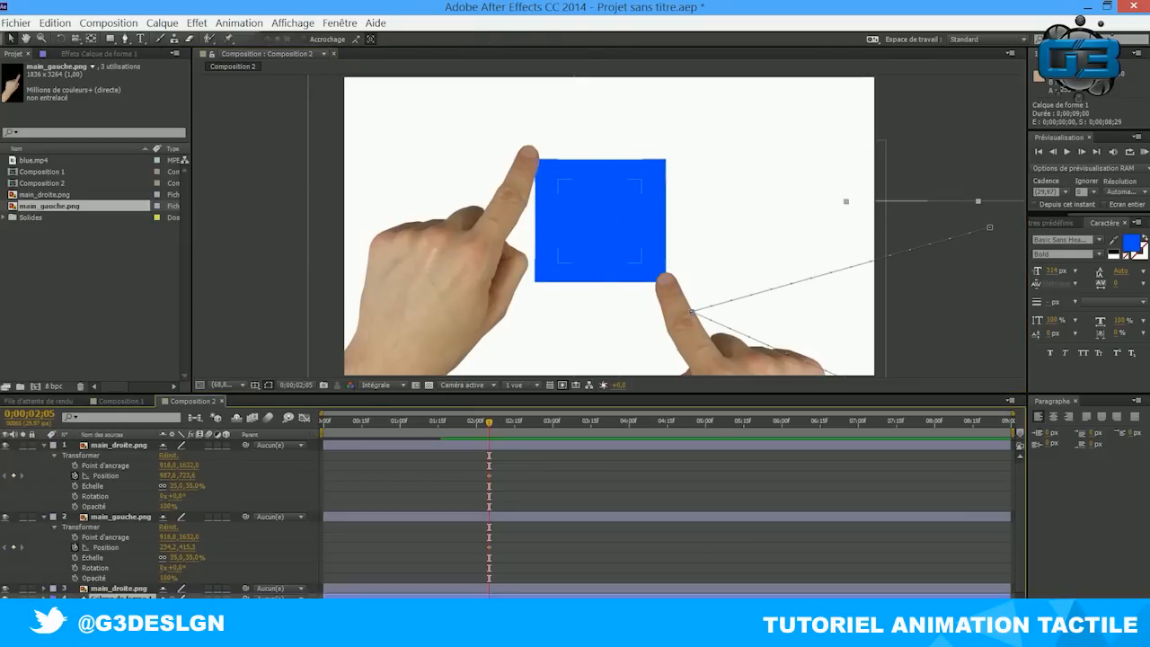
{"action": "key", "text": "F2"}
{"action": "scroll", "coordinate": [186, 582], "scroll_direction": "down", "scroll_amount": 5}
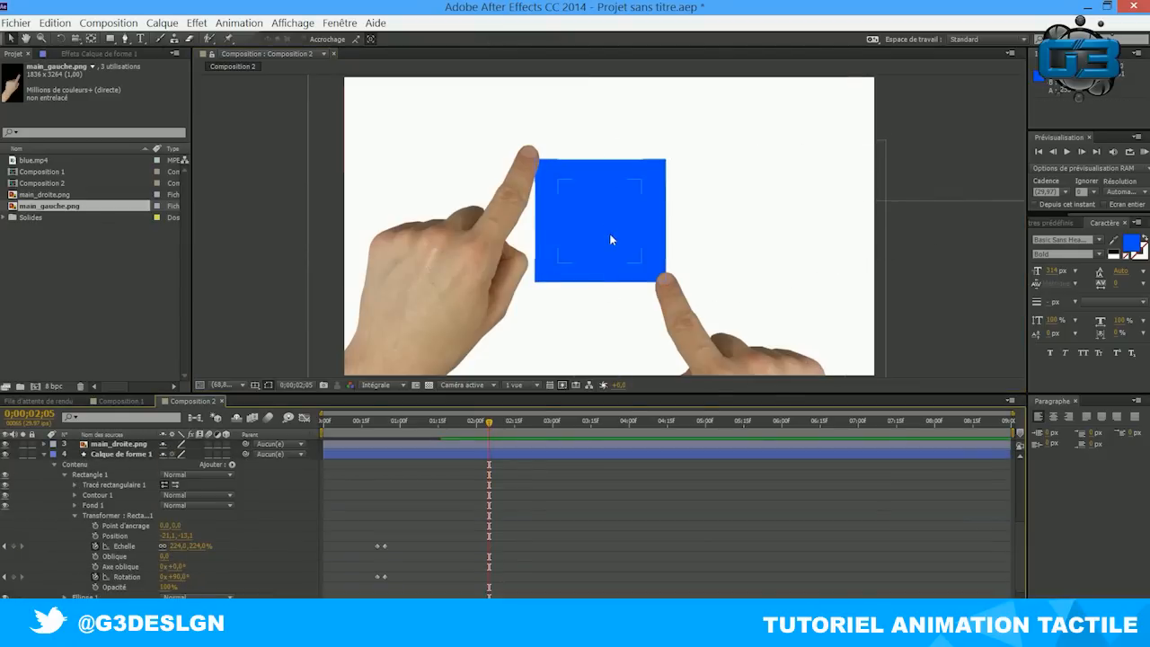
{"action": "left_click", "coordinate": [126, 513]}
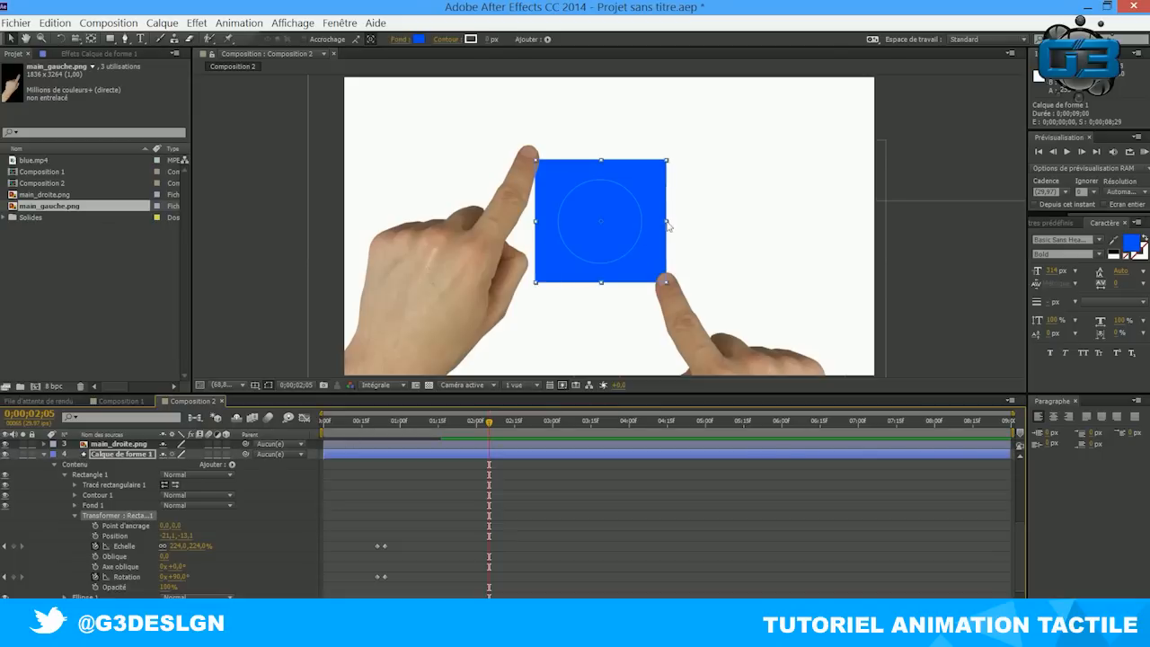
{"action": "left_click_drag", "start_coordinate": [666, 221], "coordinate": [697, 220]}
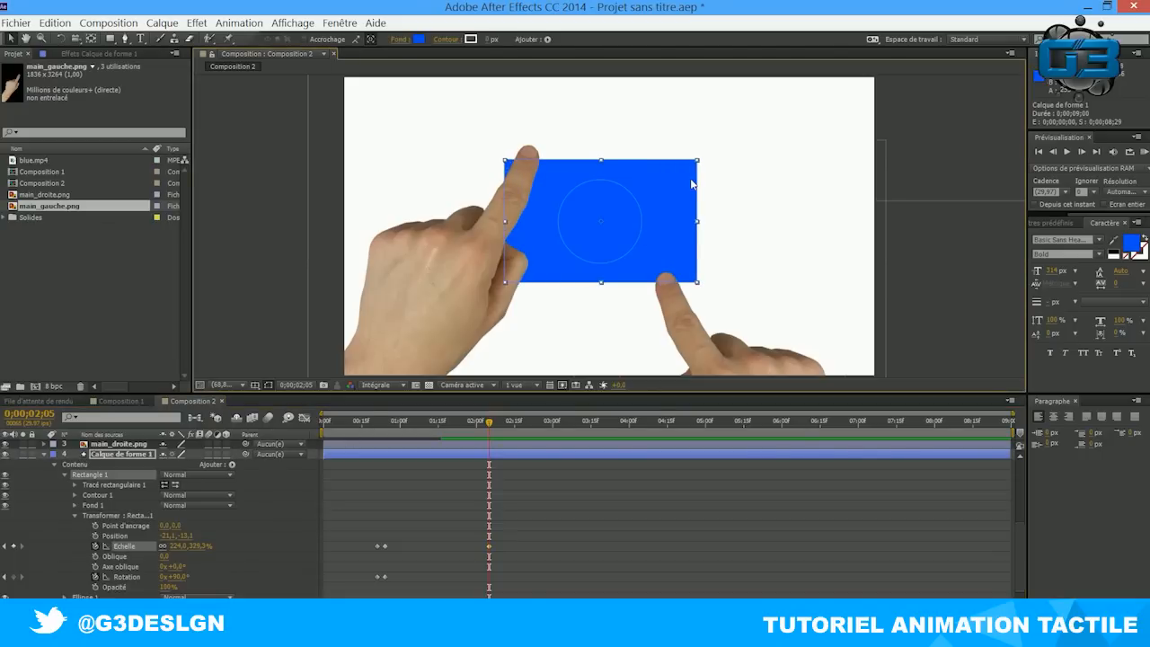
{"action": "key", "text": "ctrl+z"}
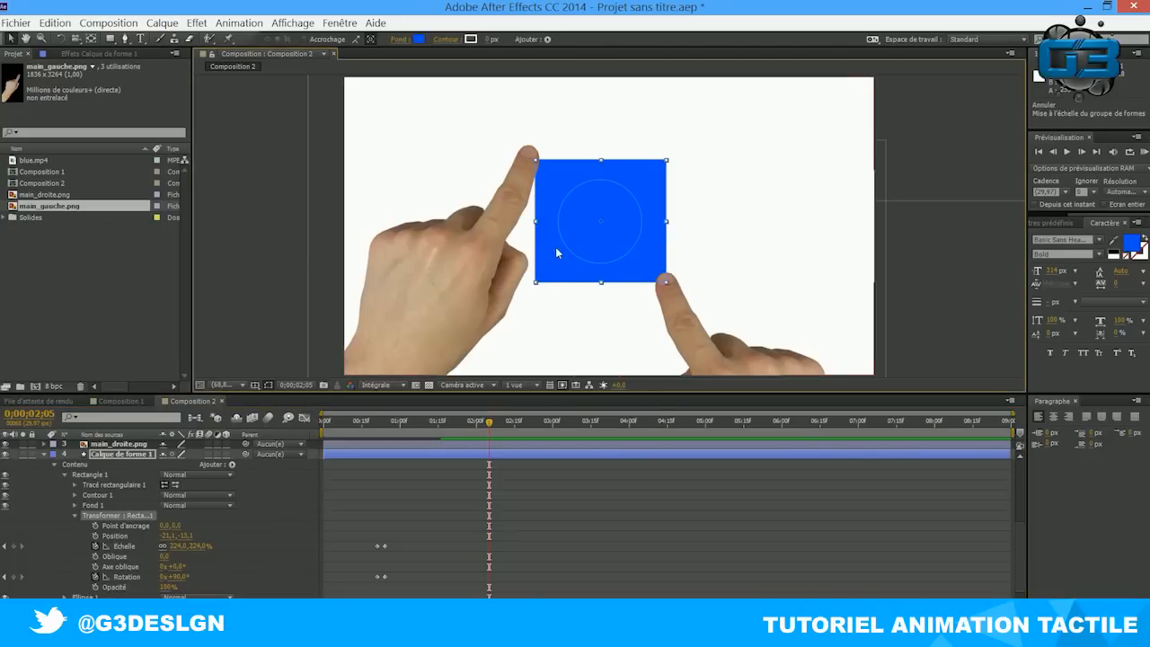
- At 0;00;01;24, move main_gauche.png beyond the canvas's left edge and main_droite.png beyond its right edge
{"action": "left_click_drag", "start_coordinate": [443, 425], "coordinate": [614, 436]}
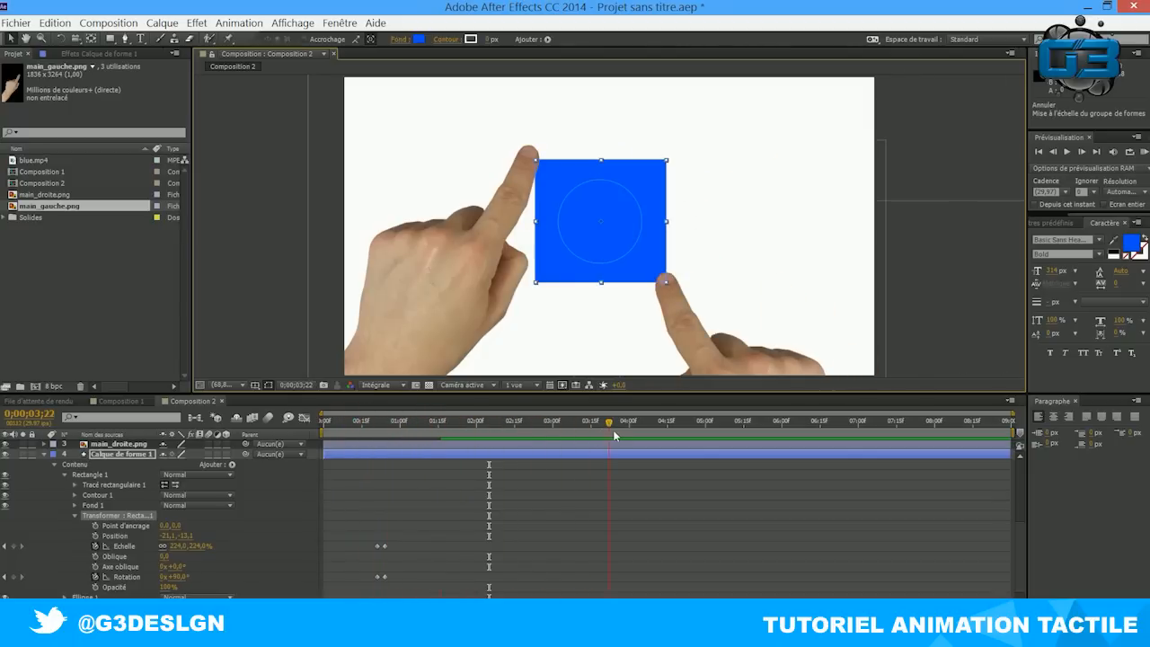
{"action": "left_click_drag", "start_coordinate": [459, 432], "coordinate": [430, 424]}
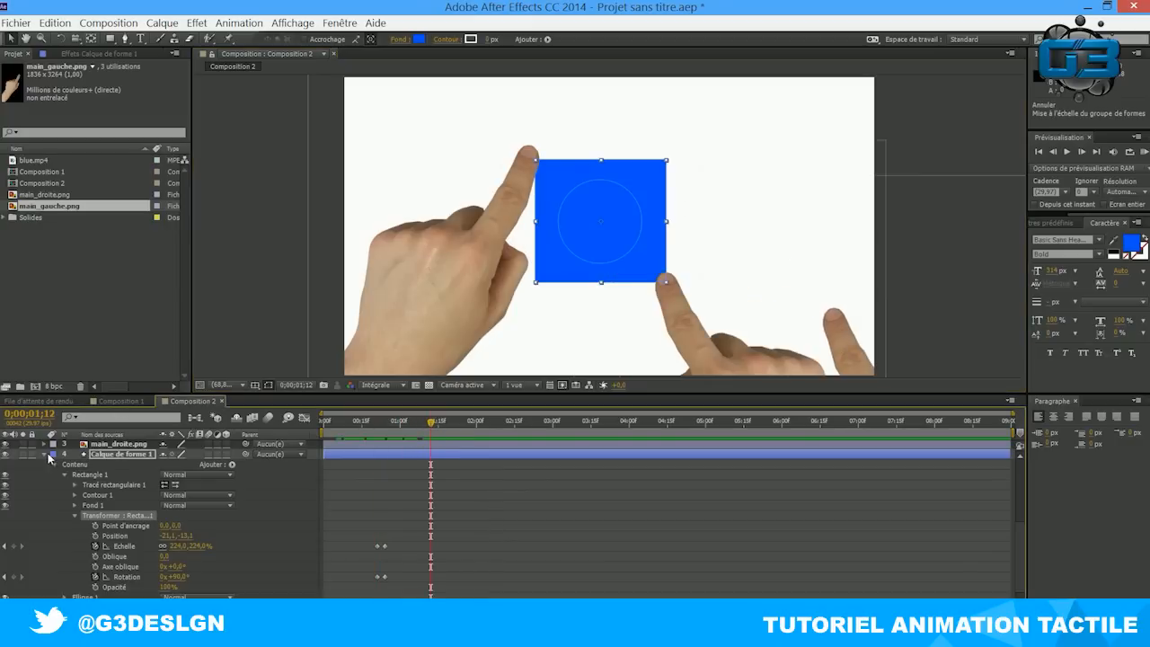
{"action": "scroll", "coordinate": [101, 523], "scroll_direction": "up", "scroll_amount": 5}
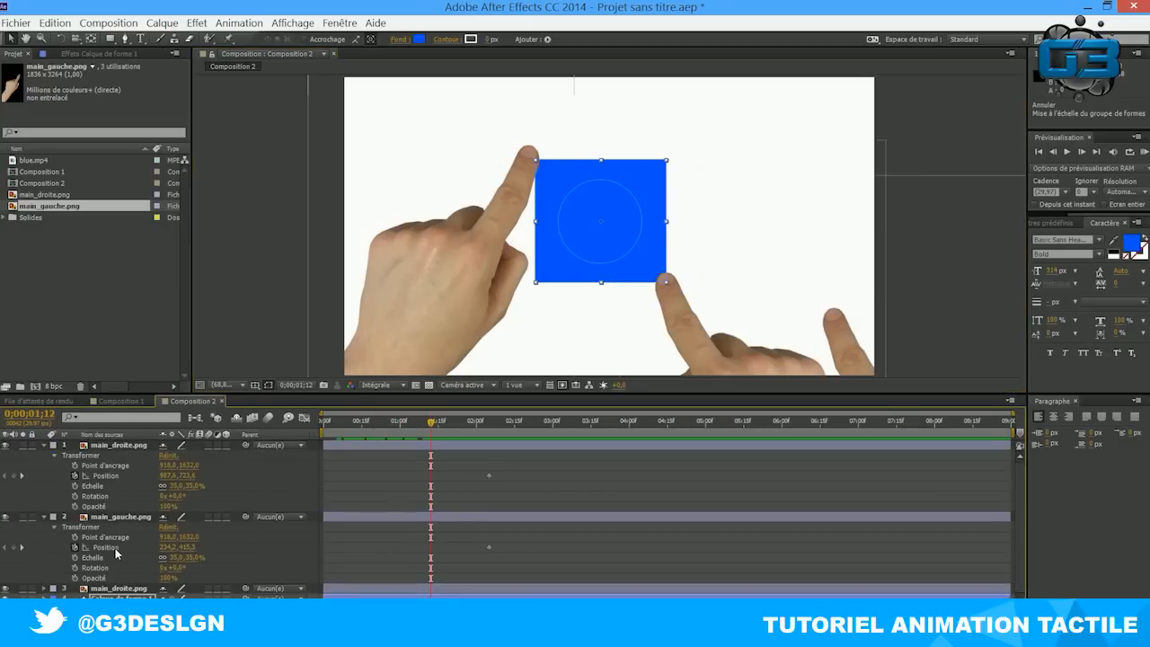
{"action": "left_click", "coordinate": [105, 547]}
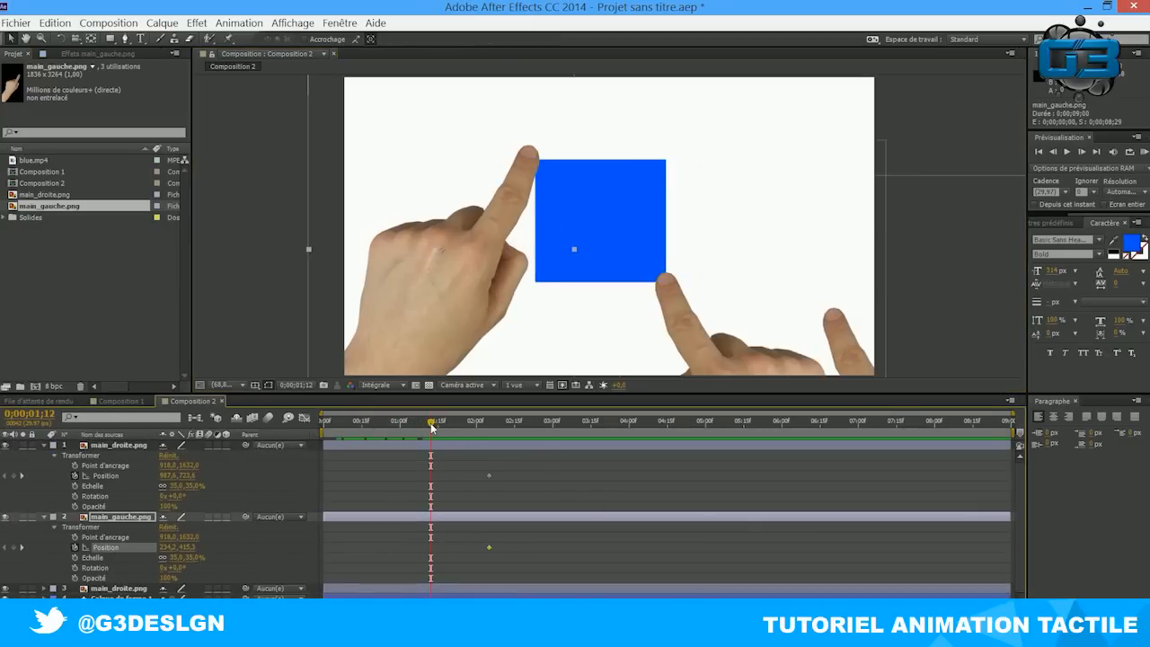
{"action": "left_click", "coordinate": [137, 517]}
{"action": "left_click", "coordinate": [433, 421]}
{"action": "left_click_drag", "start_coordinate": [433, 424], "coordinate": [461, 431]}
{"action": "left_click_drag", "start_coordinate": [445, 285], "coordinate": [255, 262]}
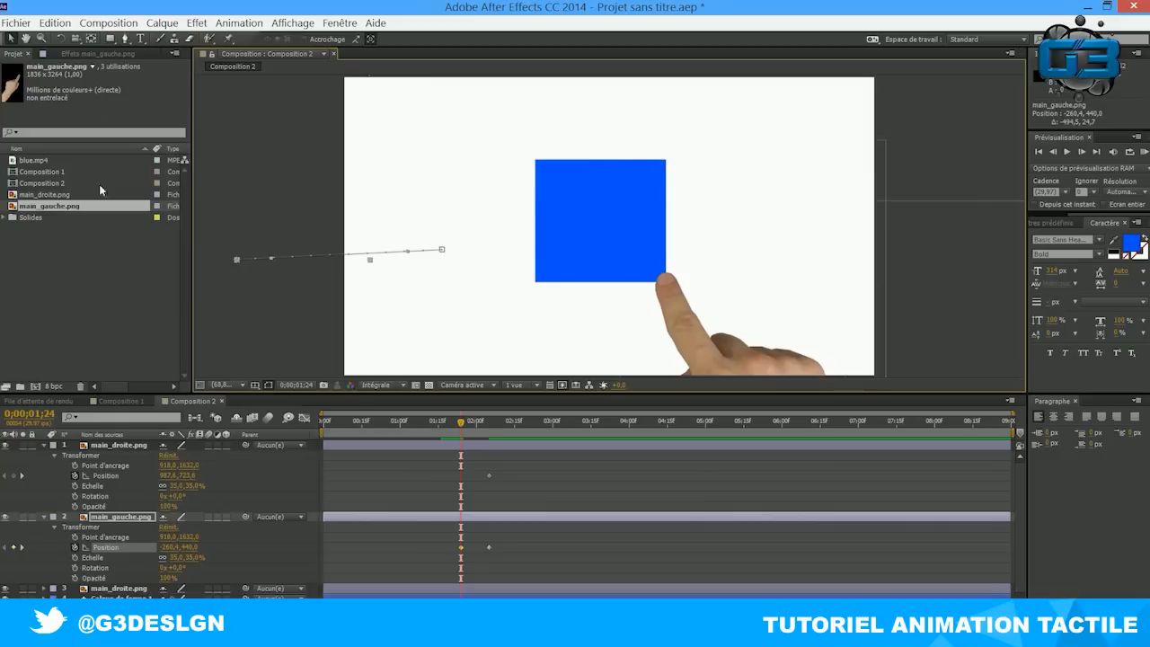
{"action": "left_click", "coordinate": [124, 446]}
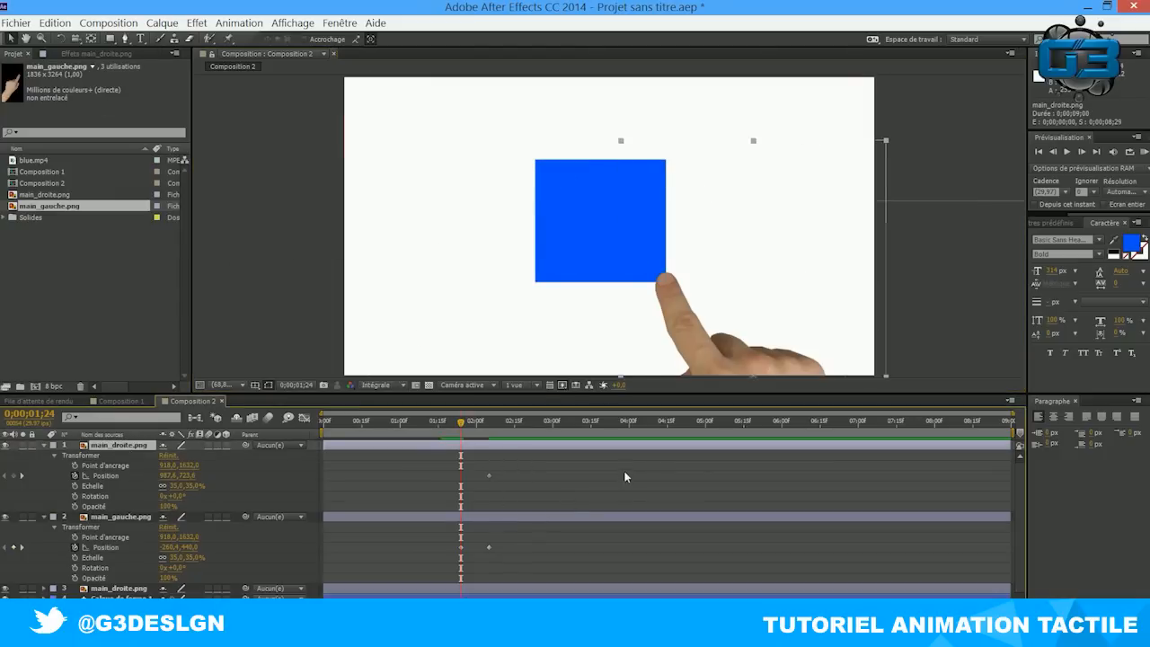
{"action": "left_click_drag", "start_coordinate": [724, 330], "coordinate": [967, 370]}
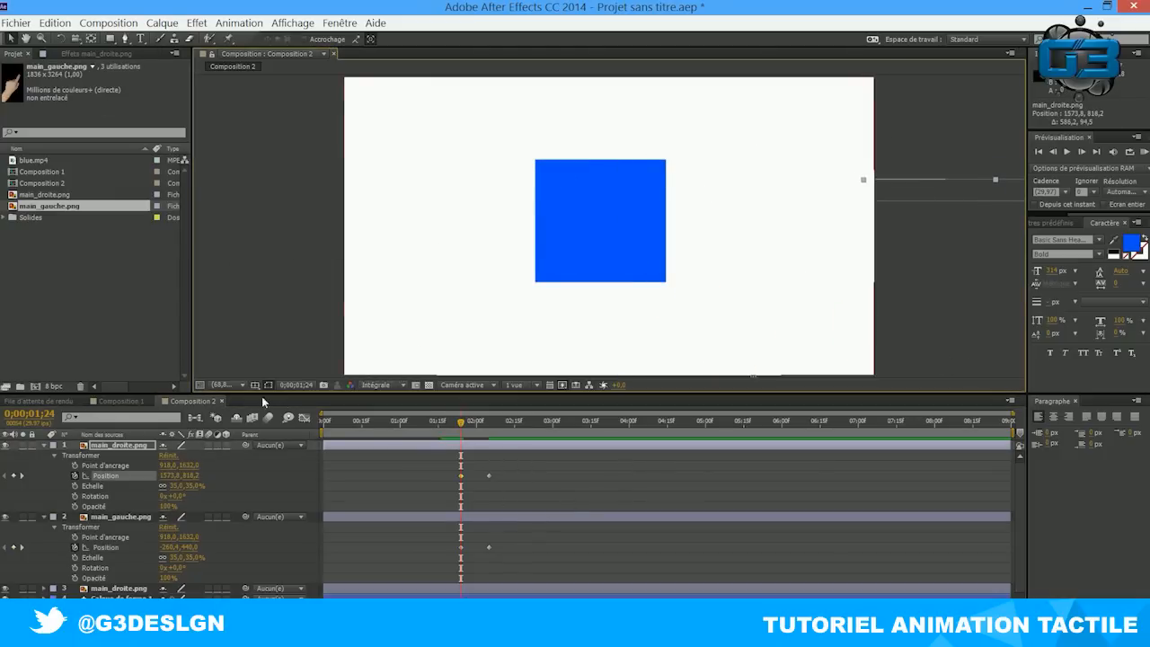
- Copy the 0;00;02;05 position keyframes of main_droite.png and main_gauche.png to 0;00;02;15, each on its own layer
{"action": "left_click_drag", "start_coordinate": [462, 422], "coordinate": [513, 426]}
{"action": "left_click", "coordinate": [491, 475]}
{"action": "left_click", "coordinate": [489, 475]}
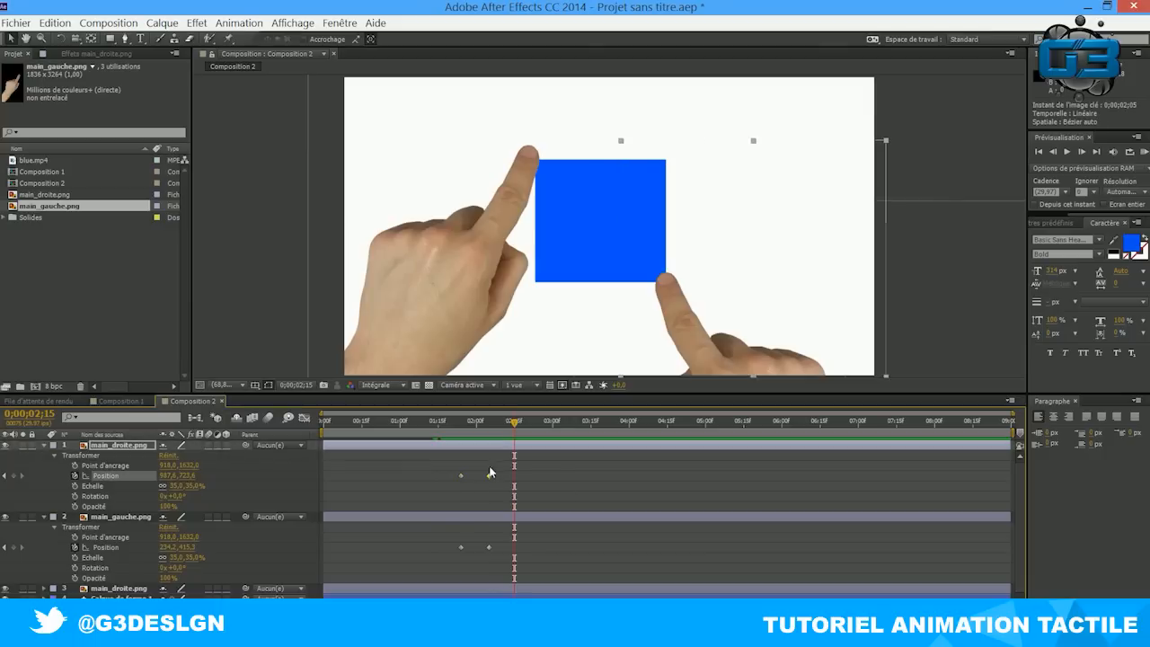
{"action": "left_click", "coordinate": [489, 547]}
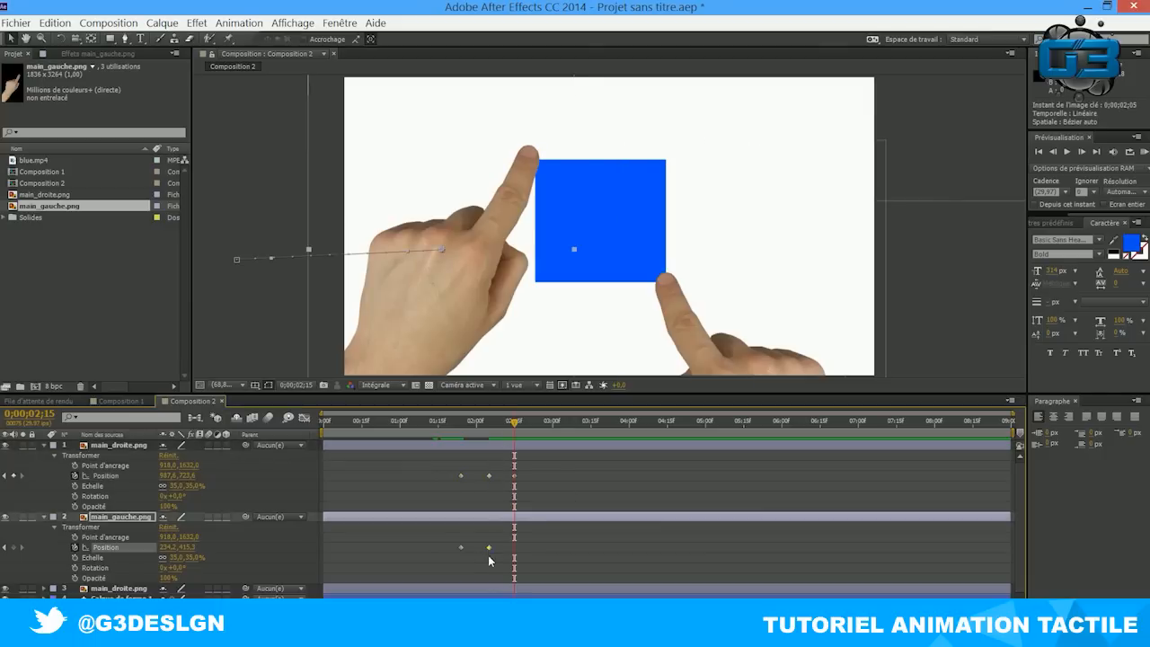
{"action": "key", "text": "ctrl+v"}
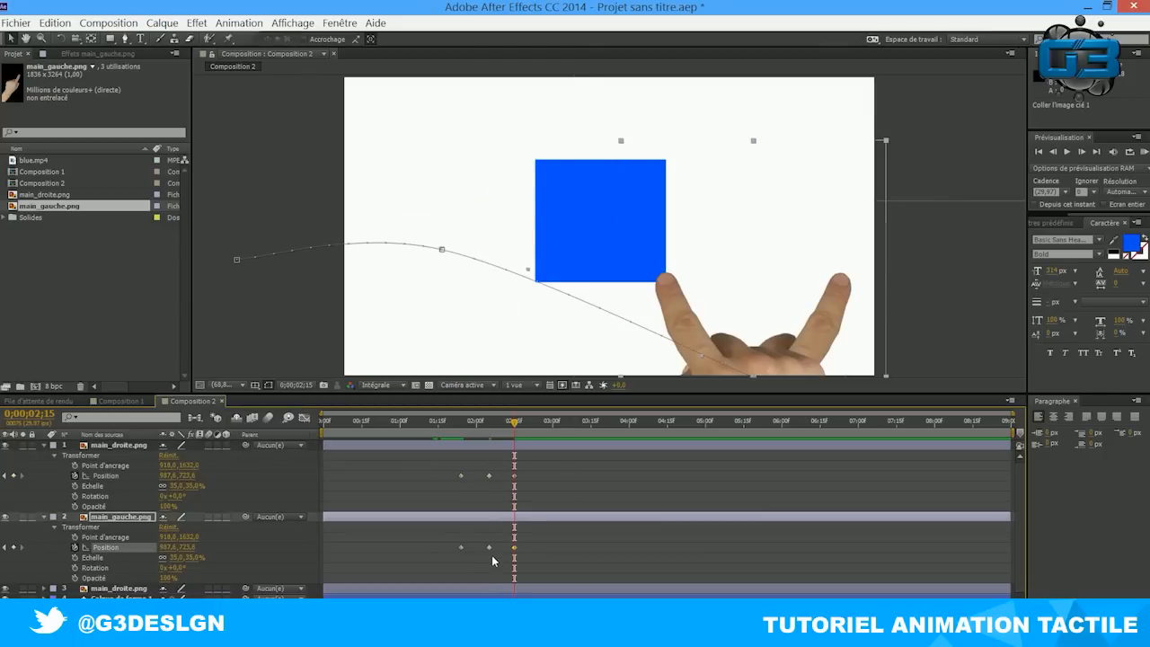
{"action": "key", "text": "ctrl+z"}
{"action": "key", "text": "ctrl+v"}
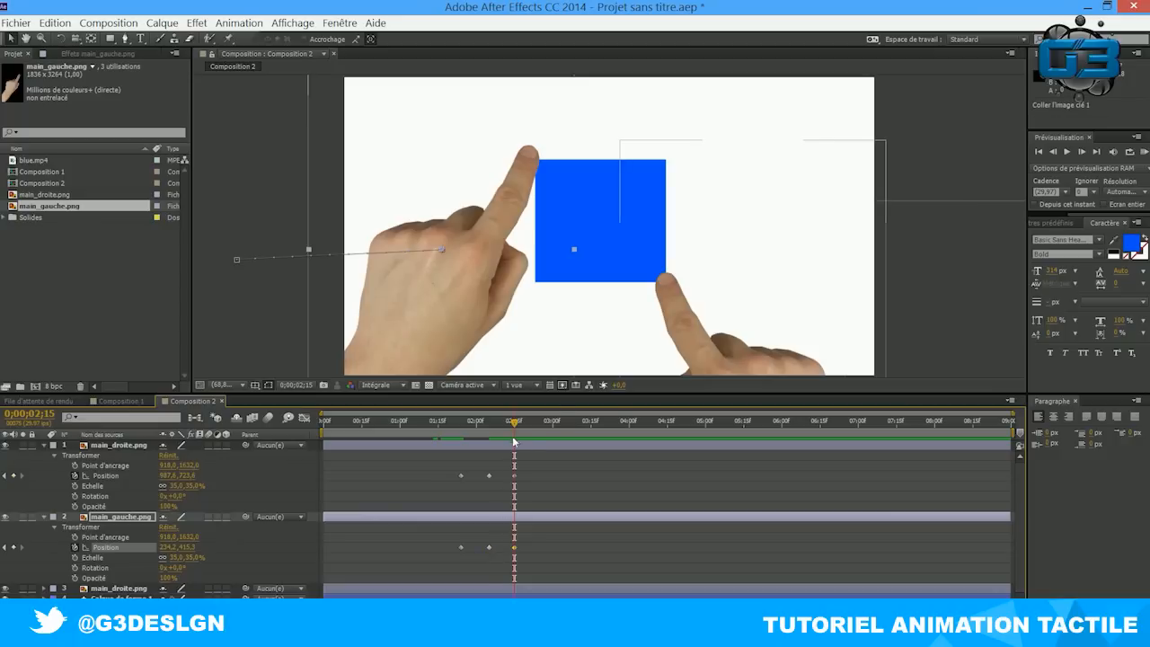
- At 0;00;02;15, stretch Rectangle 1 of Calque de forme 1 into a large horizontal rectangle, scaled to about 380.5 by 552.3%
{"action": "mouse_move", "coordinate": [514, 432]}
{"action": "left_mouse_down"}
{"action": "mouse_move", "coordinate": [481, 424]}
{"action": "mouse_move", "coordinate": [511, 424]}
{"action": "left_mouse_up"}
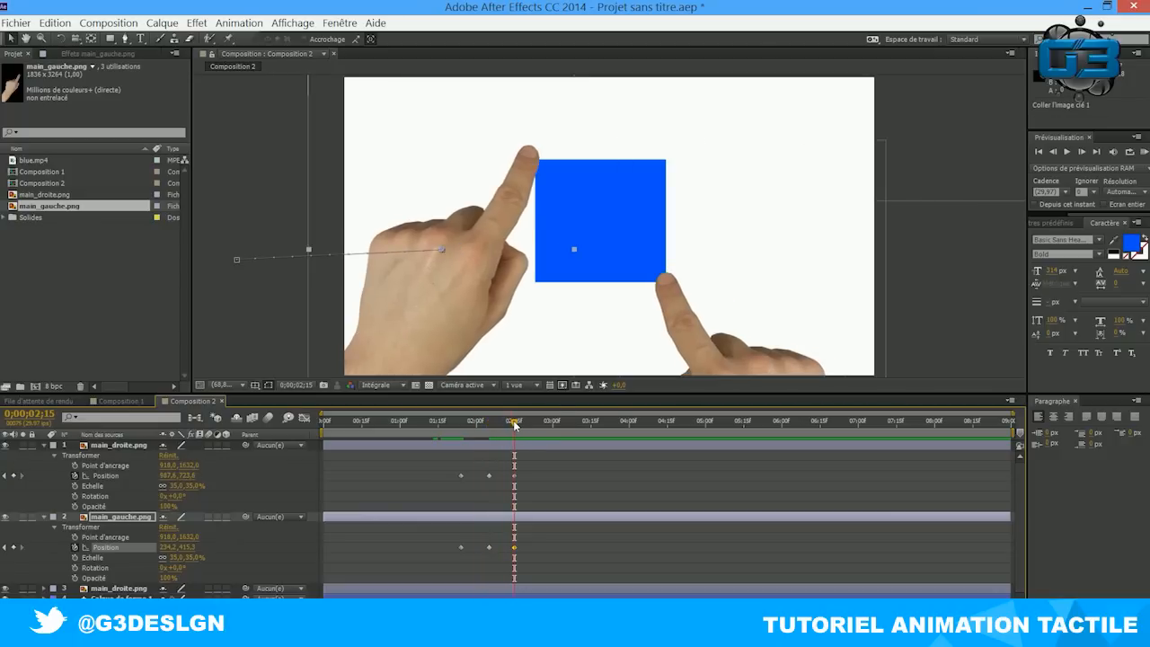
{"action": "left_click", "coordinate": [124, 596]}
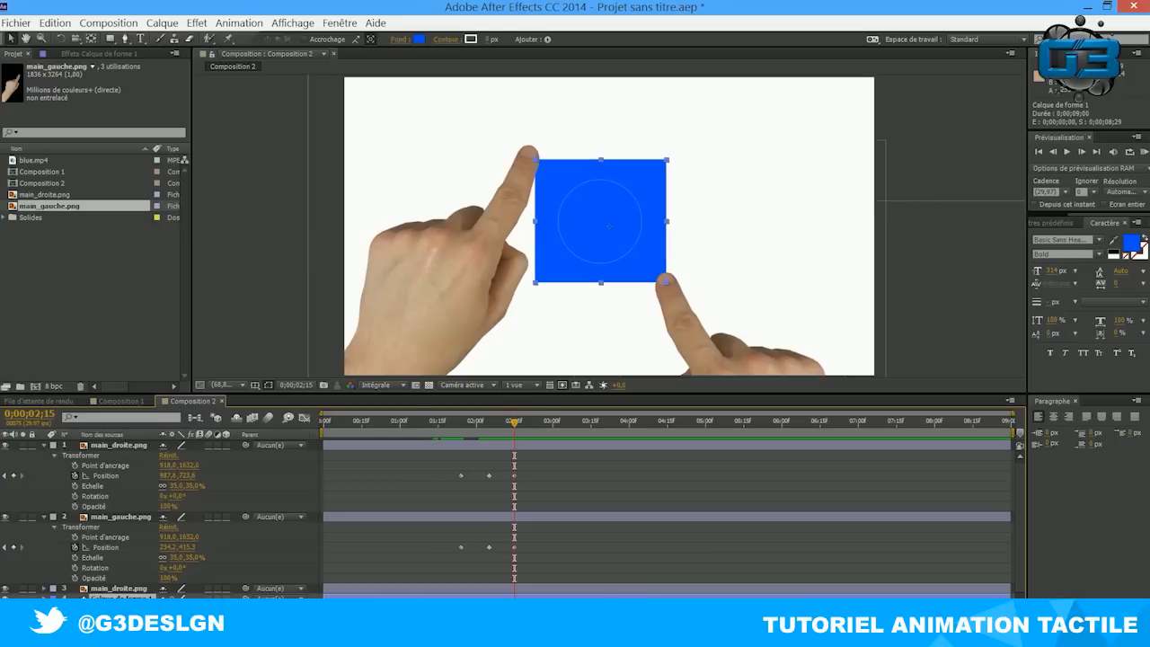
{"action": "scroll", "coordinate": [144, 531], "scroll_direction": "down", "scroll_amount": 4}
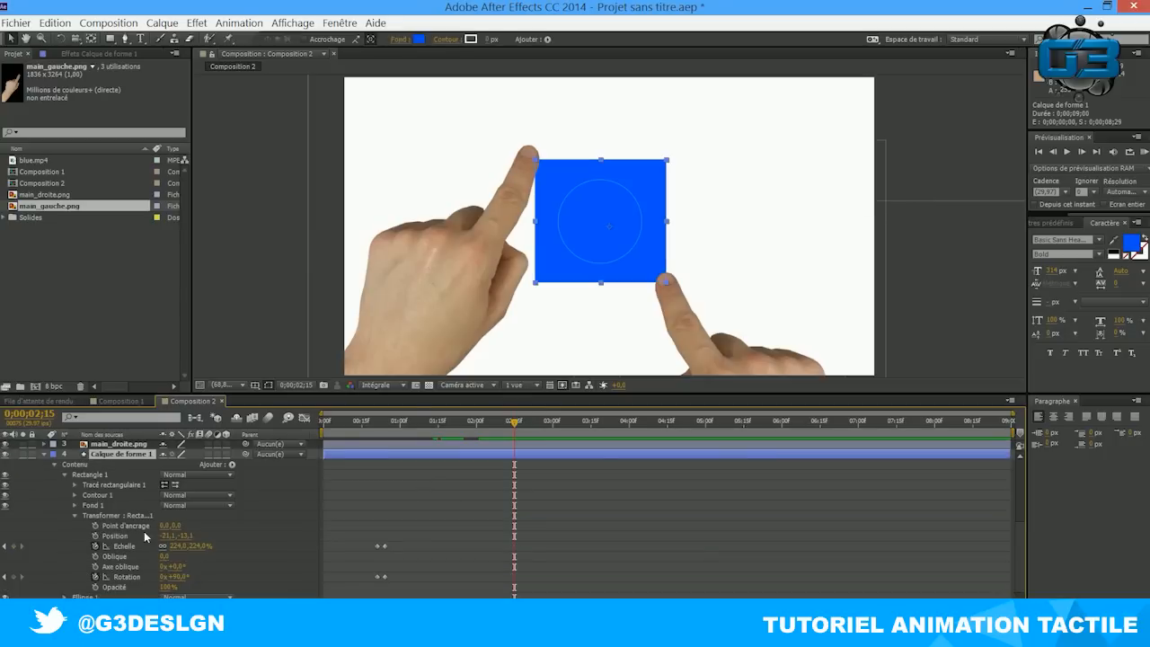
{"action": "left_click", "coordinate": [92, 476]}
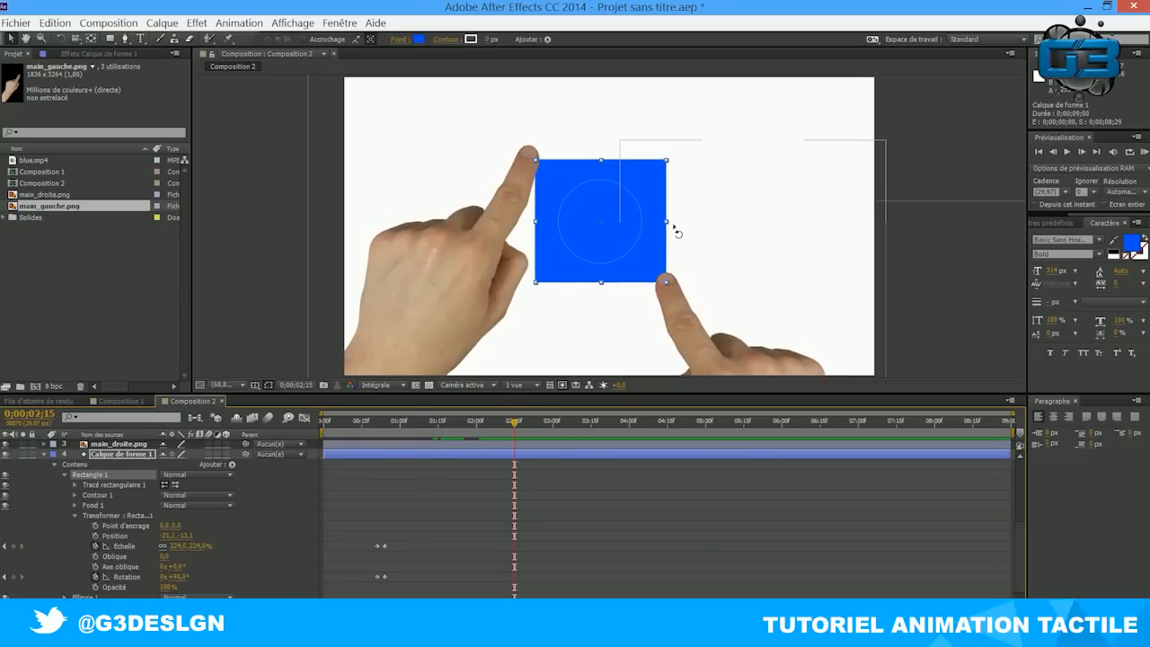
{"action": "left_click_drag", "start_coordinate": [667, 220], "coordinate": [758, 221]}
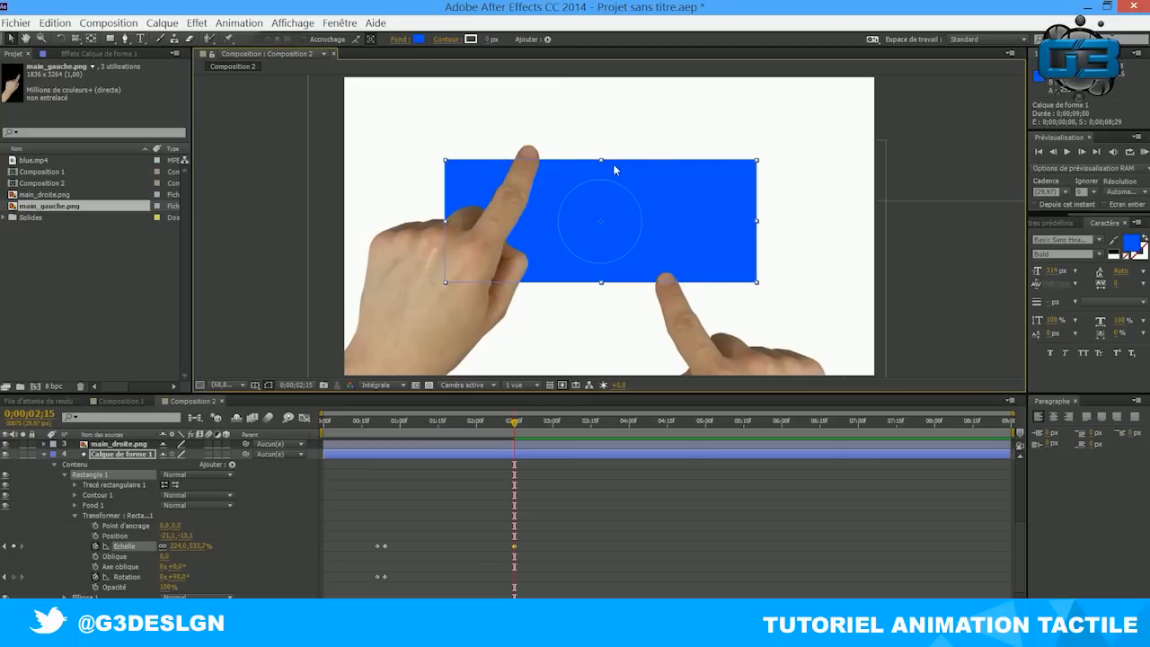
{"action": "left_click_drag", "start_coordinate": [601, 163], "coordinate": [605, 116]}
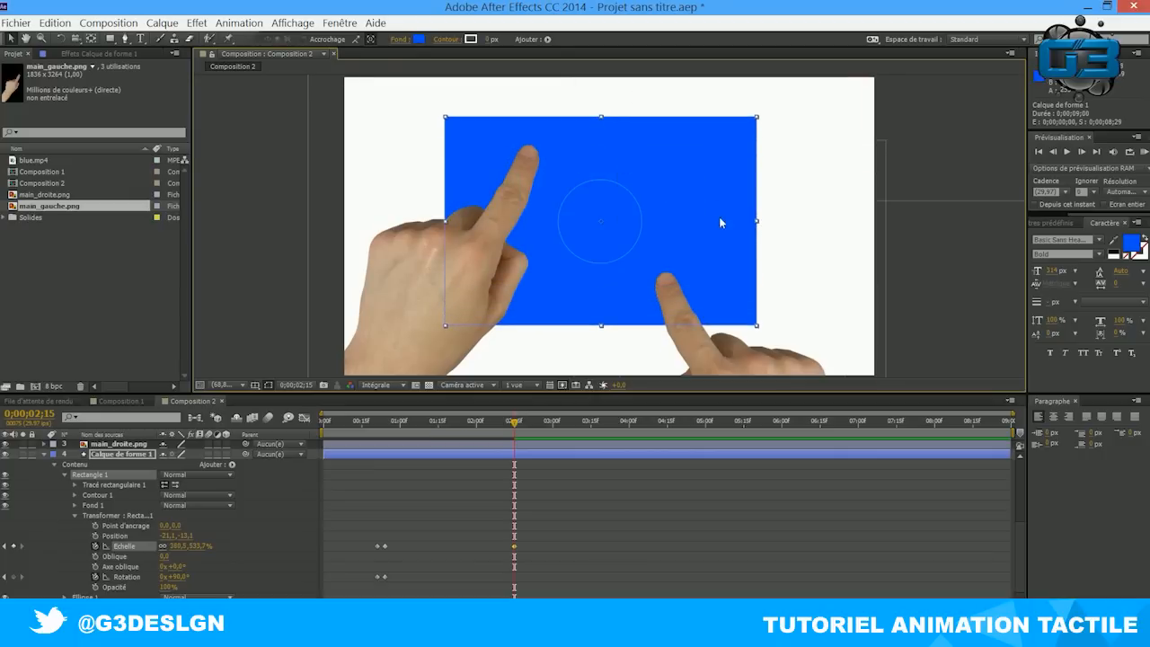
{"action": "left_click_drag", "start_coordinate": [758, 223], "coordinate": [762, 223]}
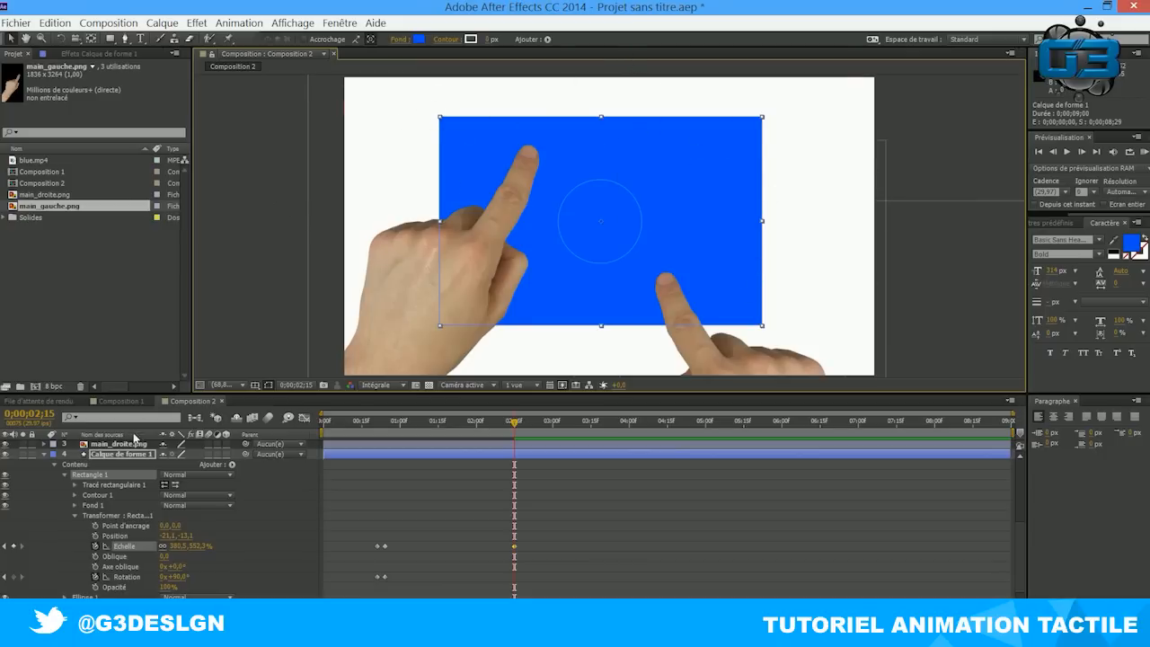
- At 0;00;03;00, place main_gauche.png's fingertip on the enlarged rectangle's upper-left corner and main_droite.png's fingertip on its lower-right corner
{"action": "left_click", "coordinate": [126, 454]}
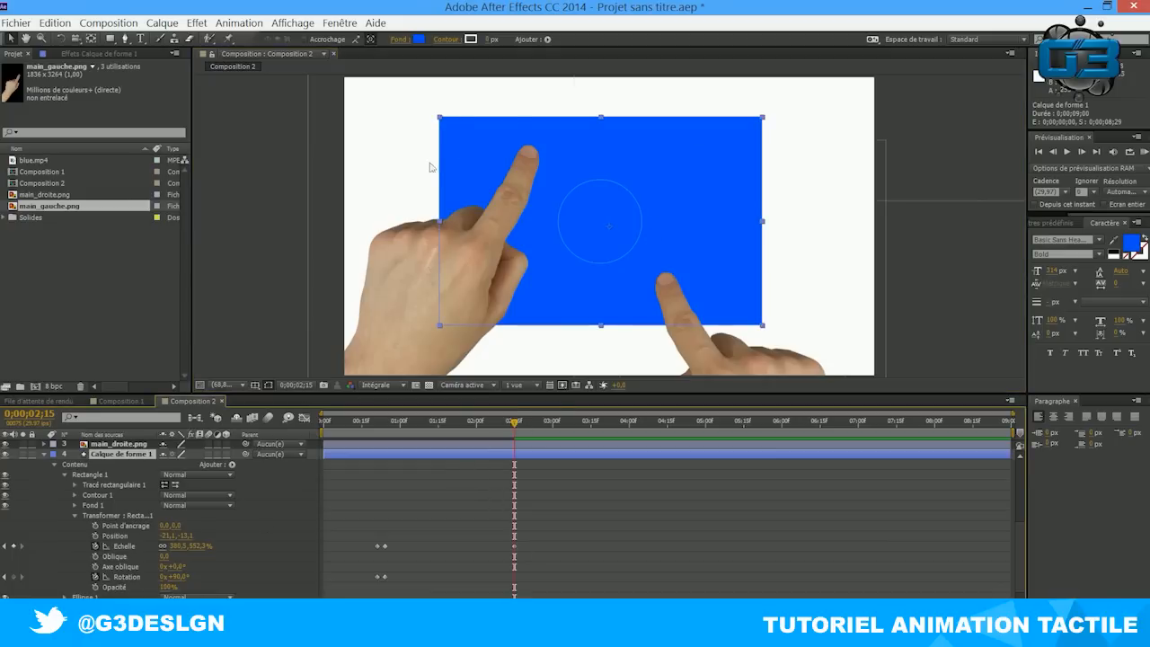
{"action": "scroll", "coordinate": [108, 511], "scroll_direction": "up", "scroll_amount": 3}
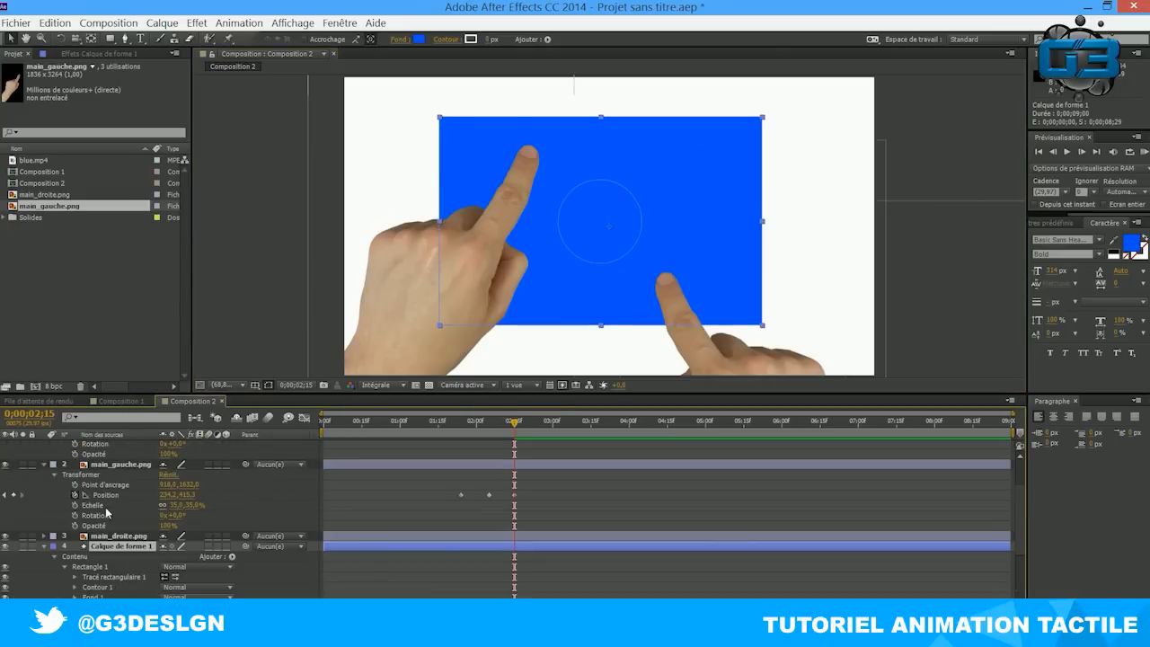
{"action": "left_click", "coordinate": [121, 464]}
{"action": "scroll", "coordinate": [123, 485], "scroll_direction": "up", "scroll_amount": 3}
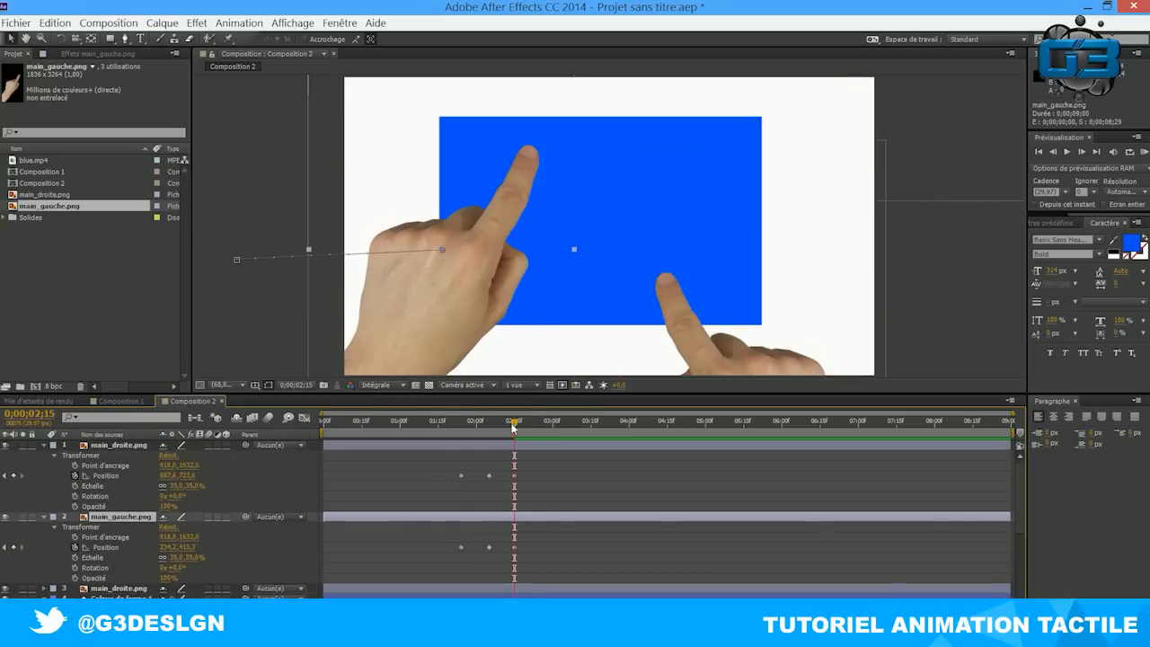
{"action": "left_click", "coordinate": [547, 431]}
{"action": "left_click_drag", "start_coordinate": [501, 427], "coordinate": [553, 440]}
{"action": "left_click_drag", "start_coordinate": [447, 248], "coordinate": [356, 212]}
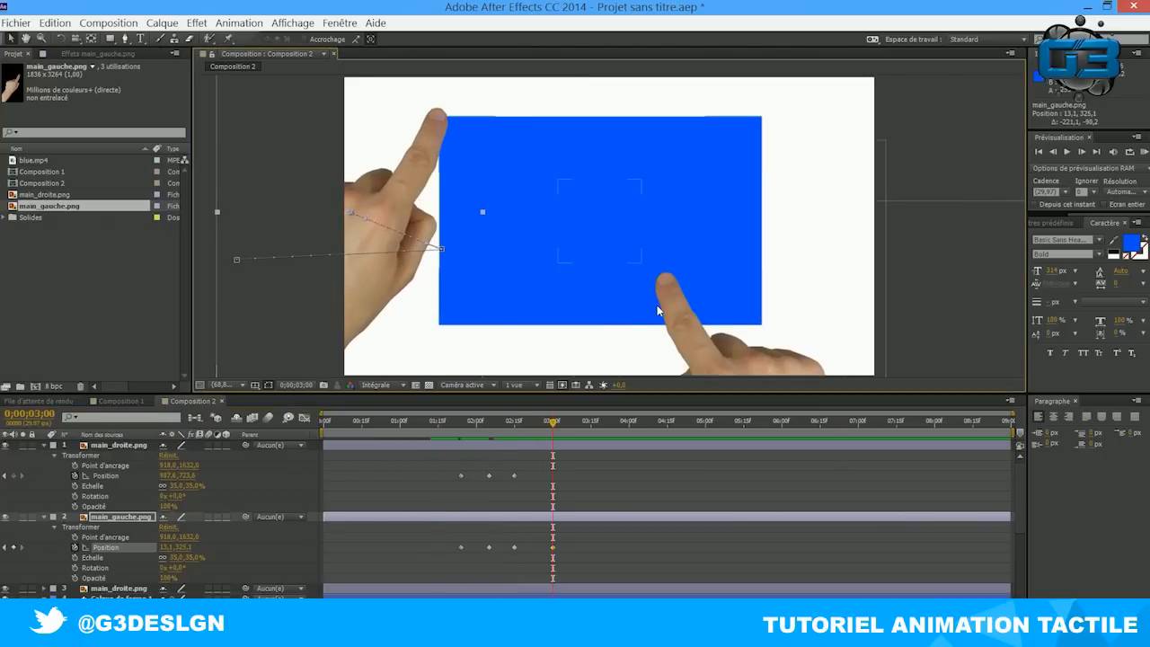
{"action": "left_click", "coordinate": [135, 446]}
{"action": "left_click_drag", "start_coordinate": [674, 297], "coordinate": [769, 340]}
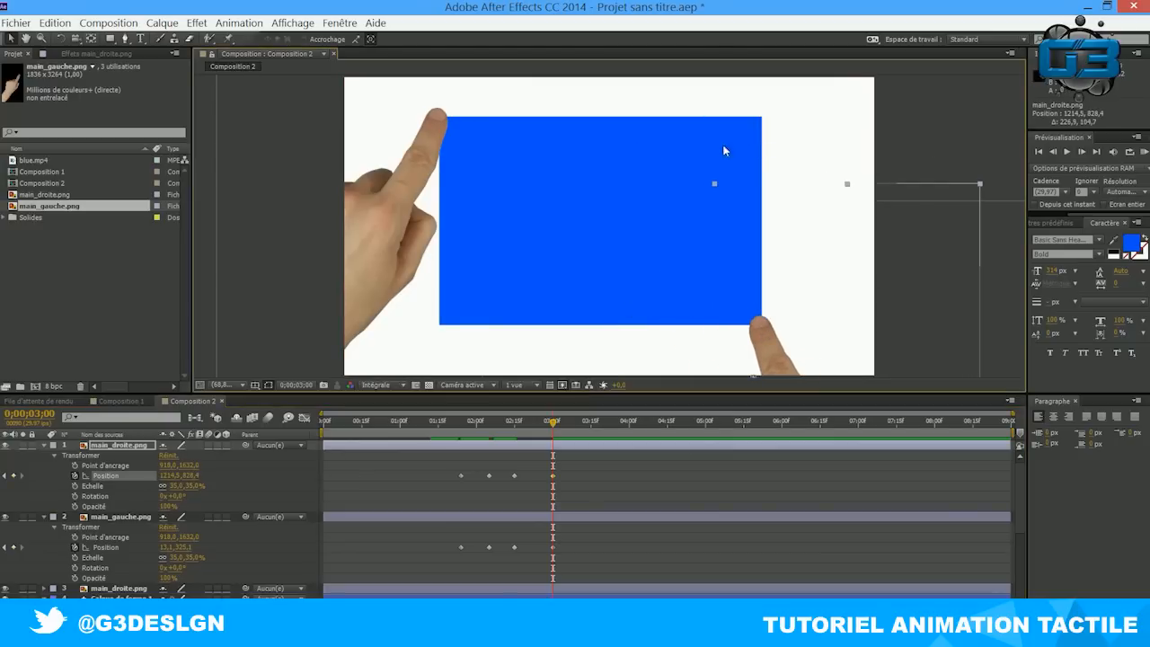
- Copy Rectangle 1's 224% square scale keyframe to 0;00;02;09 and check the stretch up to 0;00;02;13
{"action": "left_click_drag", "start_coordinate": [554, 427], "coordinate": [600, 426]}
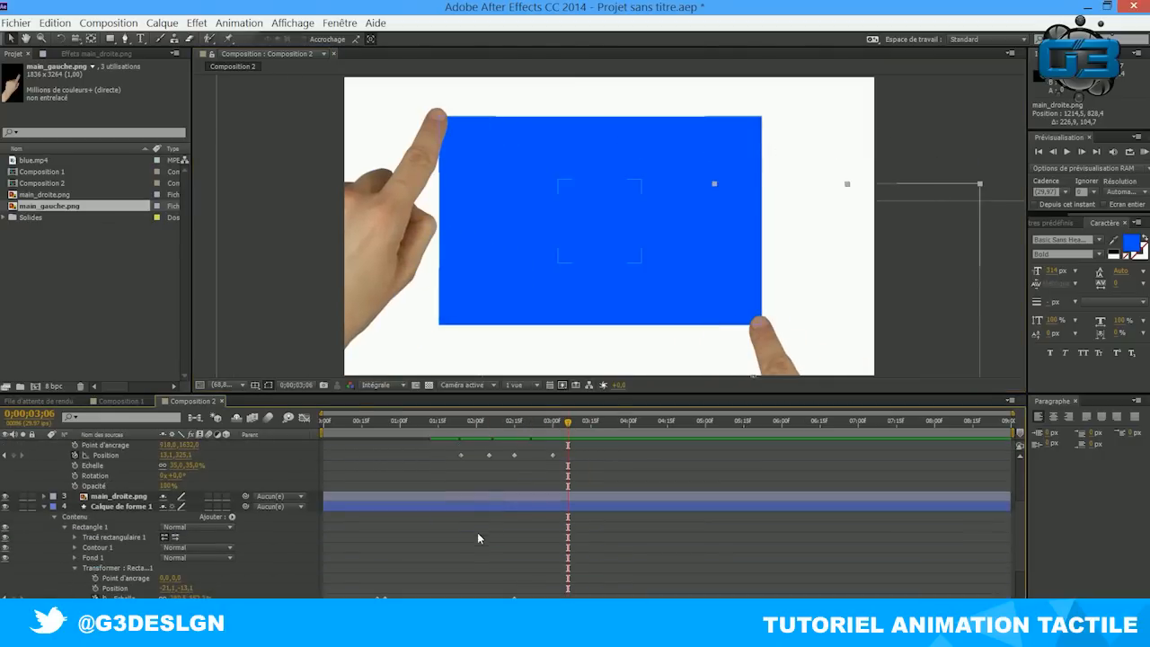
{"action": "scroll", "coordinate": [321, 577], "scroll_direction": "down", "scroll_amount": 3}
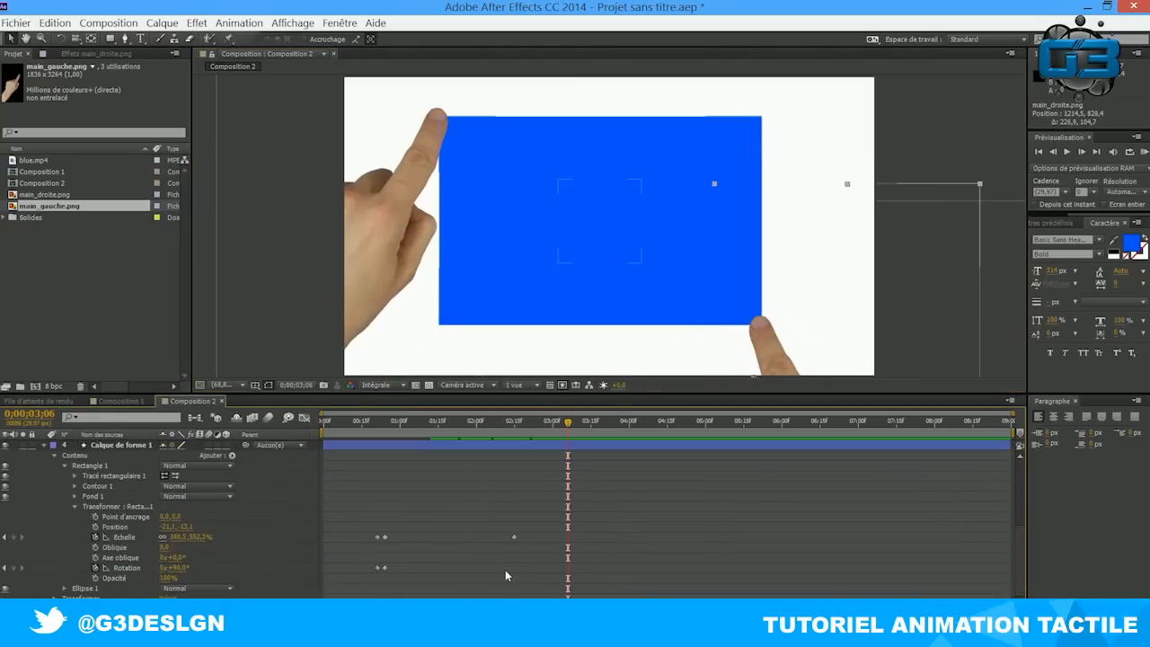
{"action": "left_click", "coordinate": [472, 423]}
{"action": "left_click_drag", "start_coordinate": [472, 423], "coordinate": [496, 443]}
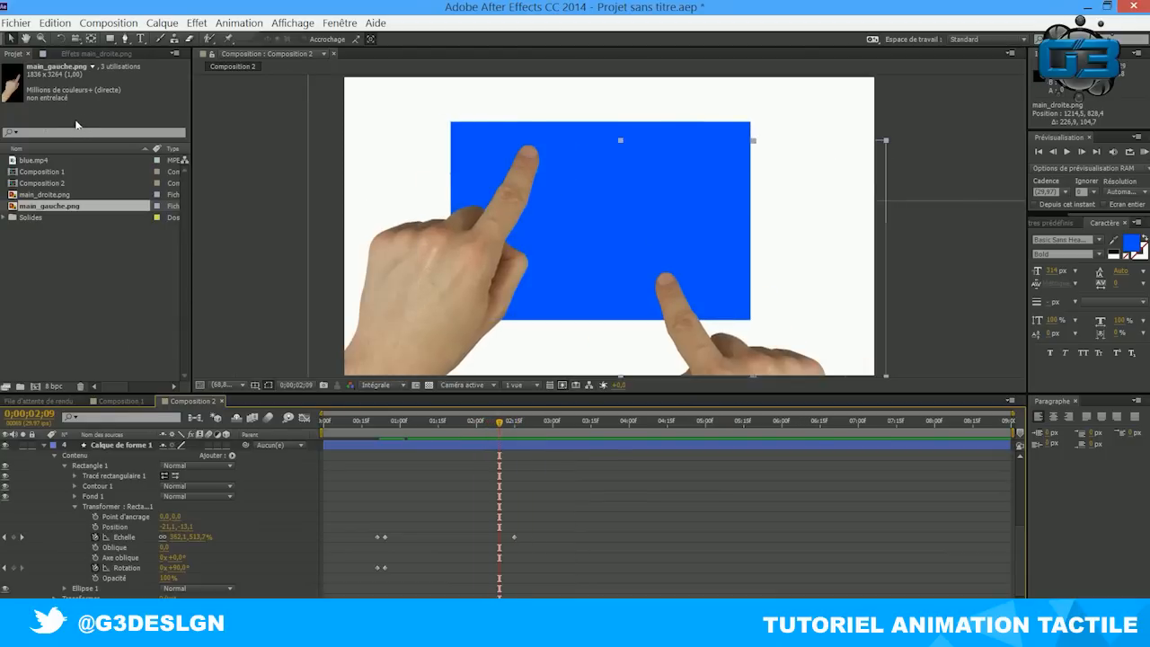
{"action": "left_click", "coordinate": [514, 537]}
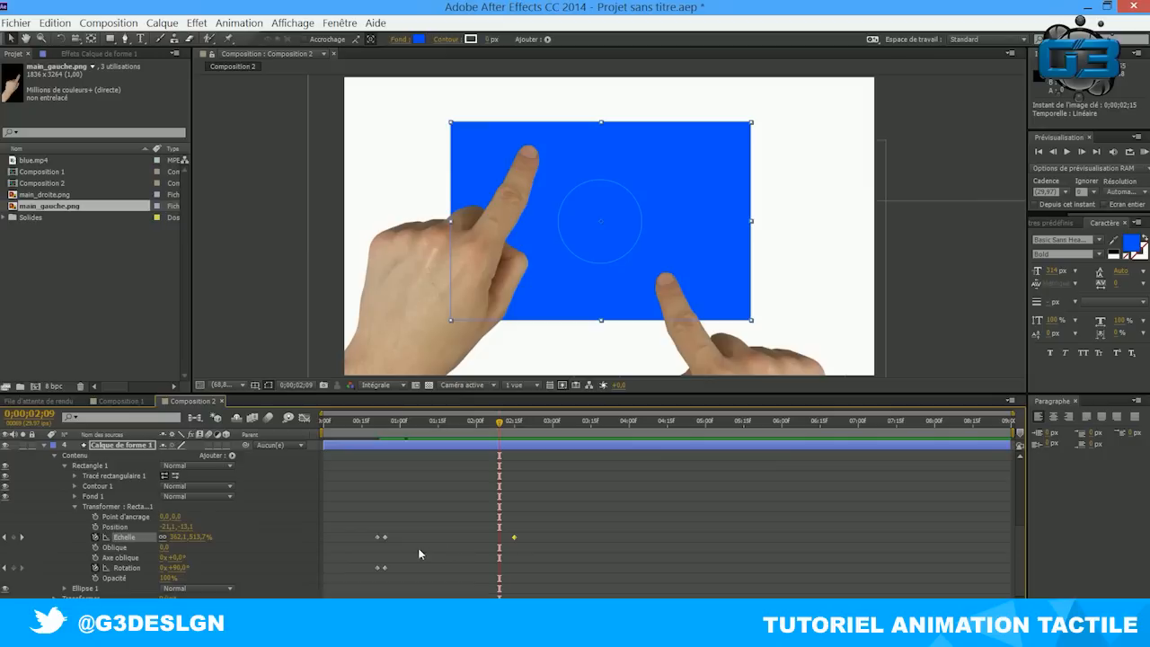
{"action": "mouse_move", "coordinate": [500, 422]}
{"action": "left_mouse_down"}
{"action": "mouse_move", "coordinate": [513, 423]}
{"action": "mouse_move", "coordinate": [496, 427]}
{"action": "left_mouse_up"}
{"action": "key", "text": "ctrl+v"}
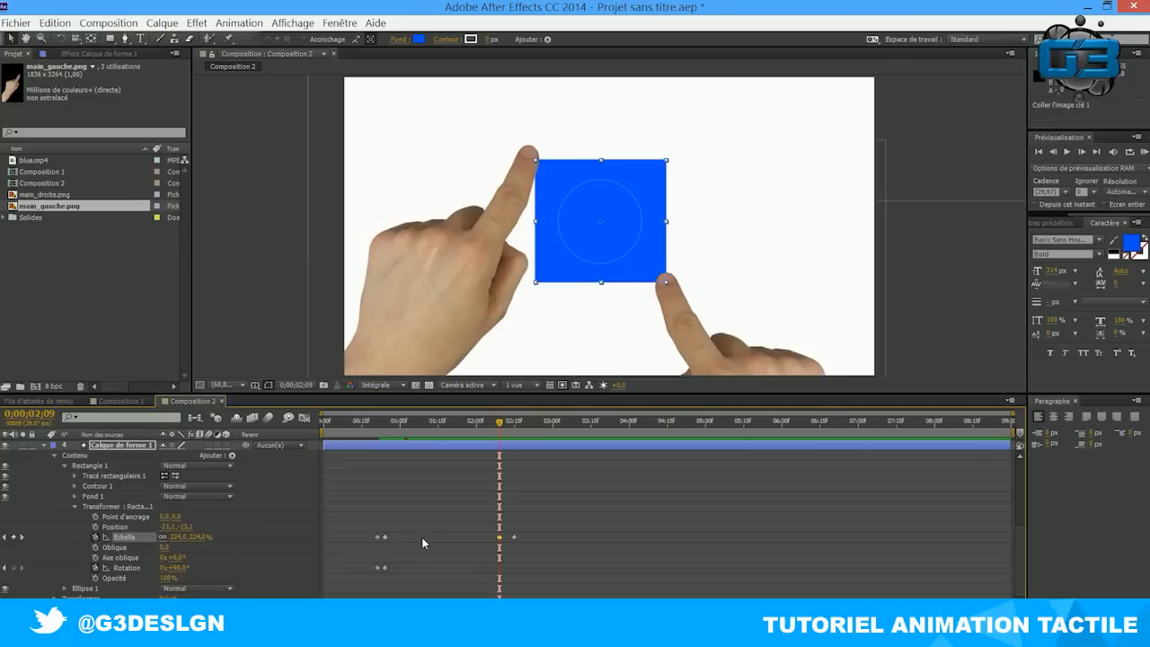
{"action": "mouse_move", "coordinate": [493, 428]}
{"action": "left_mouse_down"}
{"action": "mouse_move", "coordinate": [391, 443]}
{"action": "mouse_move", "coordinate": [514, 443]}
{"action": "mouse_move", "coordinate": [502, 440]}
{"action": "left_mouse_up"}
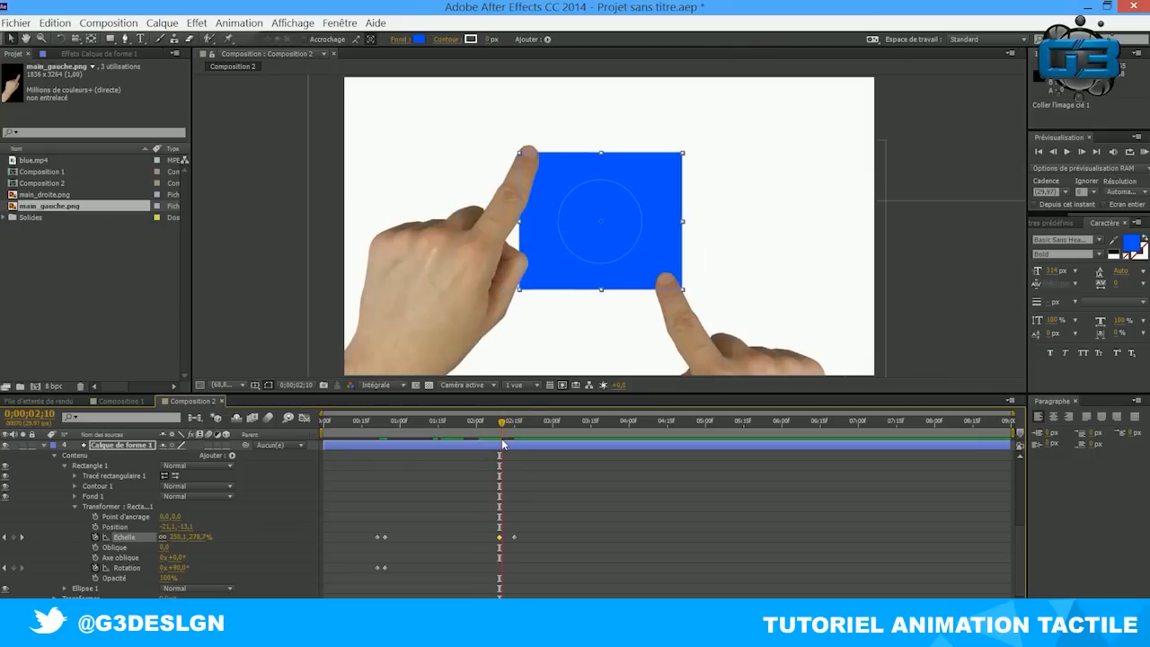
{"action": "left_click", "coordinate": [507, 423]}
{"action": "mouse_move", "coordinate": [507, 424]}
{"action": "left_mouse_down"}
{"action": "mouse_move", "coordinate": [542, 429]}
{"action": "mouse_move", "coordinate": [498, 416]}
{"action": "mouse_move", "coordinate": [551, 427]}
{"action": "mouse_move", "coordinate": [473, 407]}
{"action": "mouse_move", "coordinate": [385, 418]}
{"action": "mouse_move", "coordinate": [509, 418]}
{"action": "left_mouse_up"}
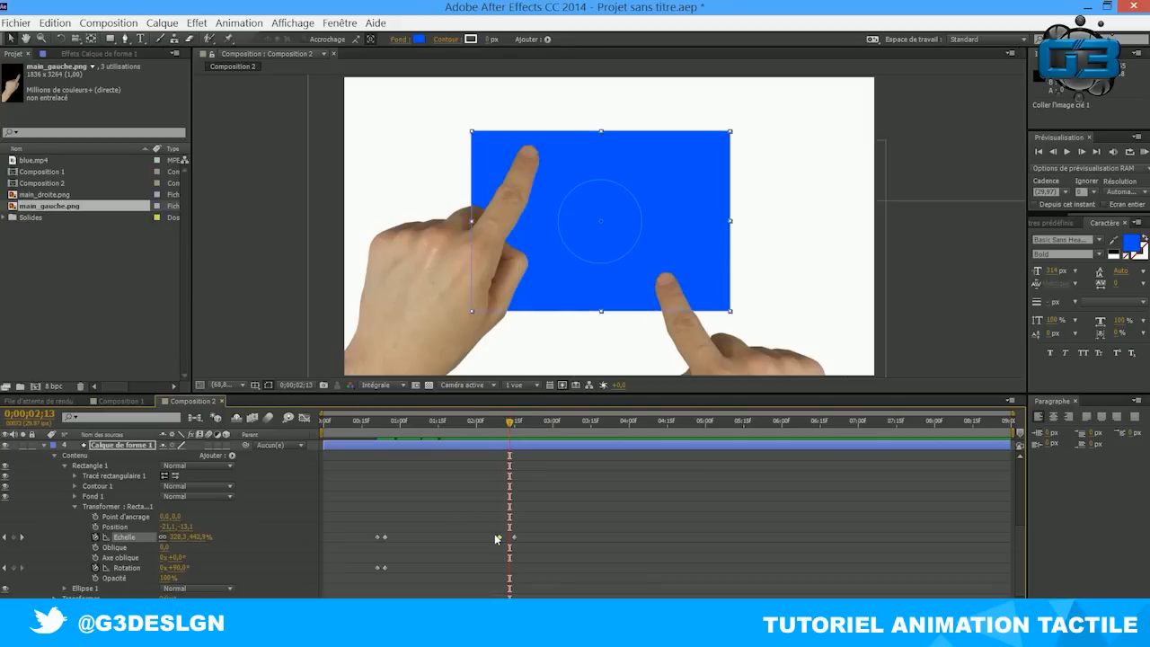
- Retime Rectangle 1's stretch scale keyframes so the enlargement starts just after 0;00;02;15 and ends at 0;00;03;00
{"action": "left_click_drag", "start_coordinate": [495, 536], "coordinate": [519, 542]}
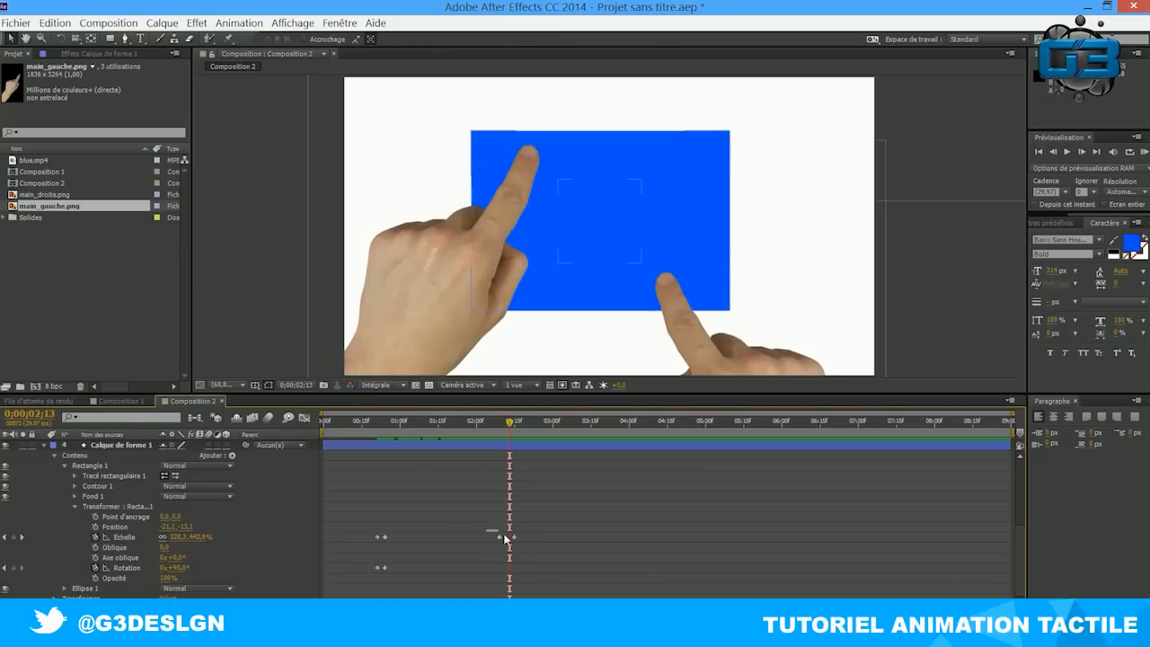
{"action": "left_click", "coordinate": [487, 535]}
{"action": "left_click_drag", "start_coordinate": [488, 532], "coordinate": [523, 538]}
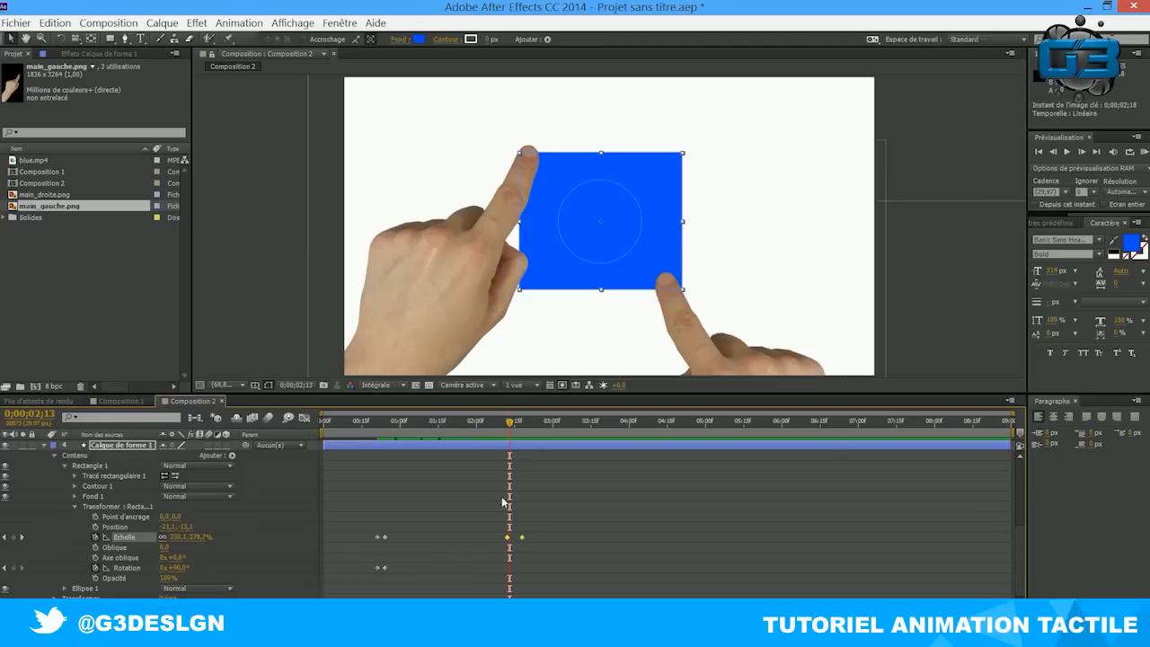
{"action": "left_click_drag", "start_coordinate": [509, 426], "coordinate": [542, 430]}
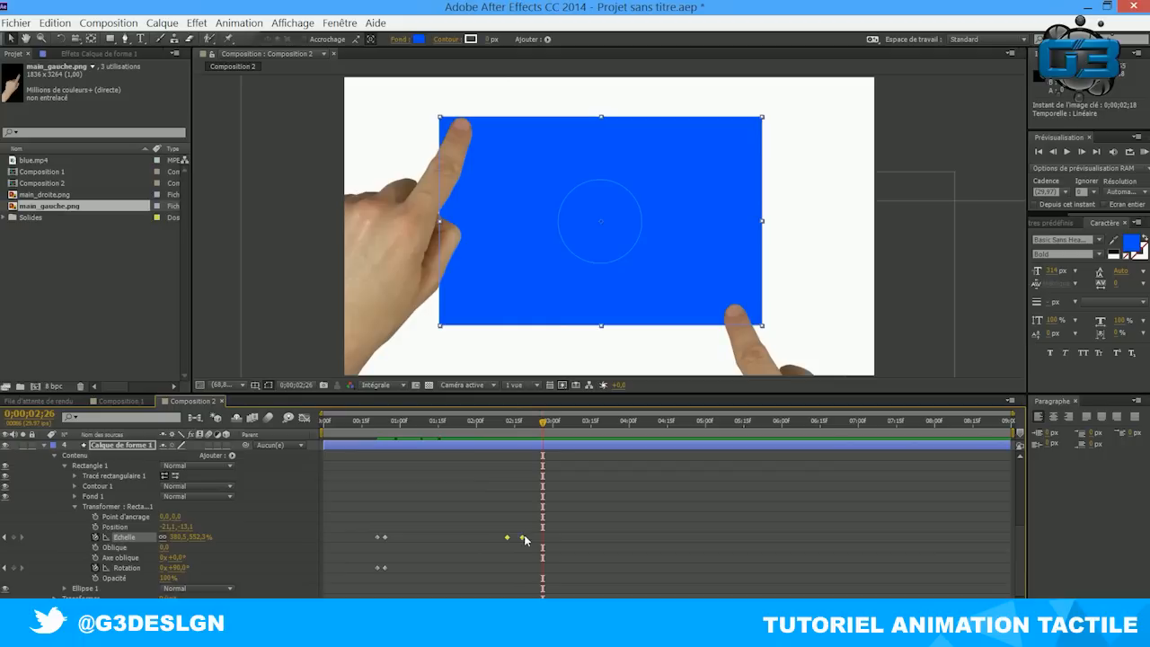
{"action": "left_click_drag", "start_coordinate": [495, 429], "coordinate": [546, 424]}
{"action": "mouse_move", "coordinate": [1021, 545]}
{"action": "left_mouse_down"}
{"action": "mouse_move", "coordinate": [1021, 508]}
{"action": "mouse_move", "coordinate": [1018, 524]}
{"action": "left_mouse_up"}
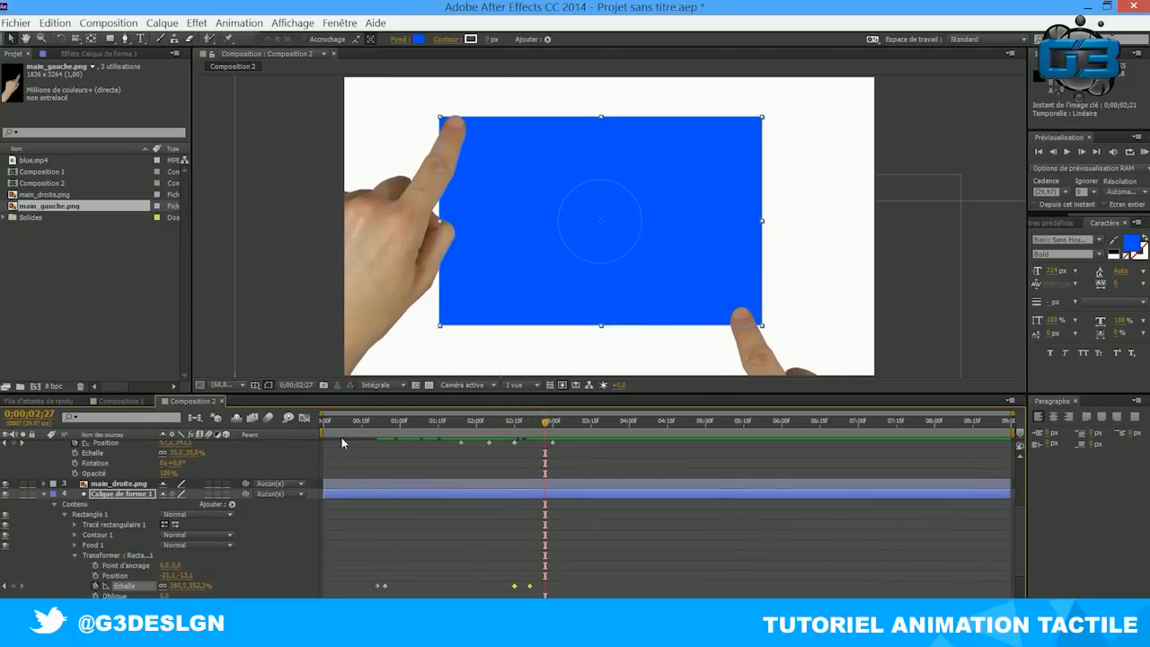
{"action": "left_click", "coordinate": [517, 429]}
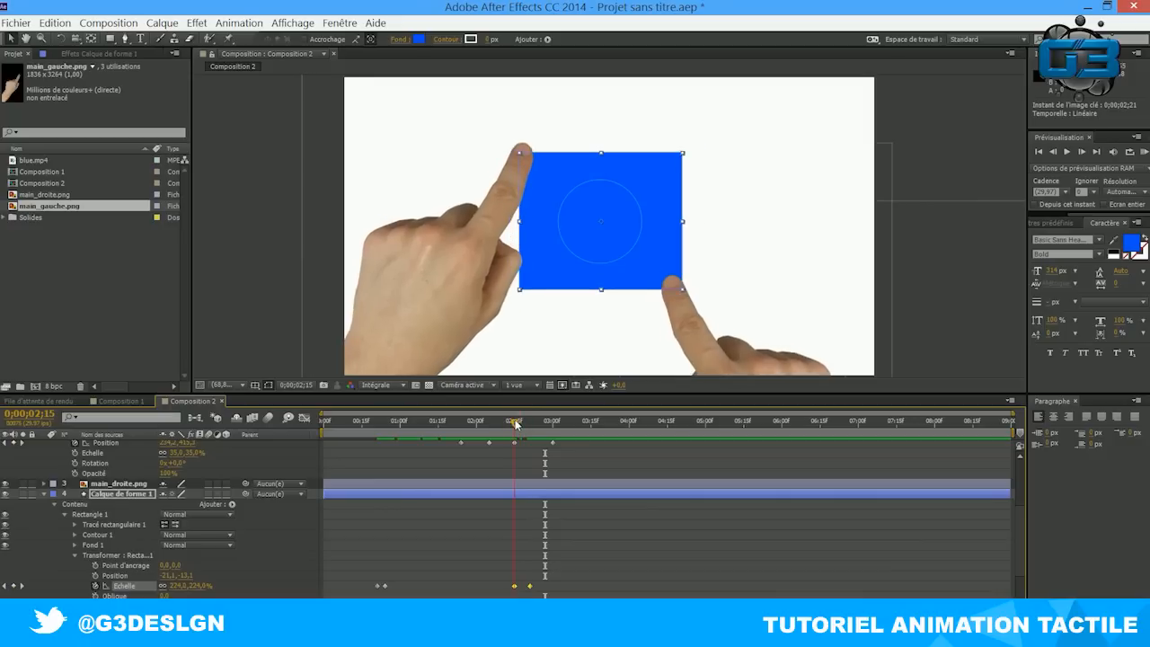
{"action": "left_click_drag", "start_coordinate": [500, 582], "coordinate": [537, 586]}
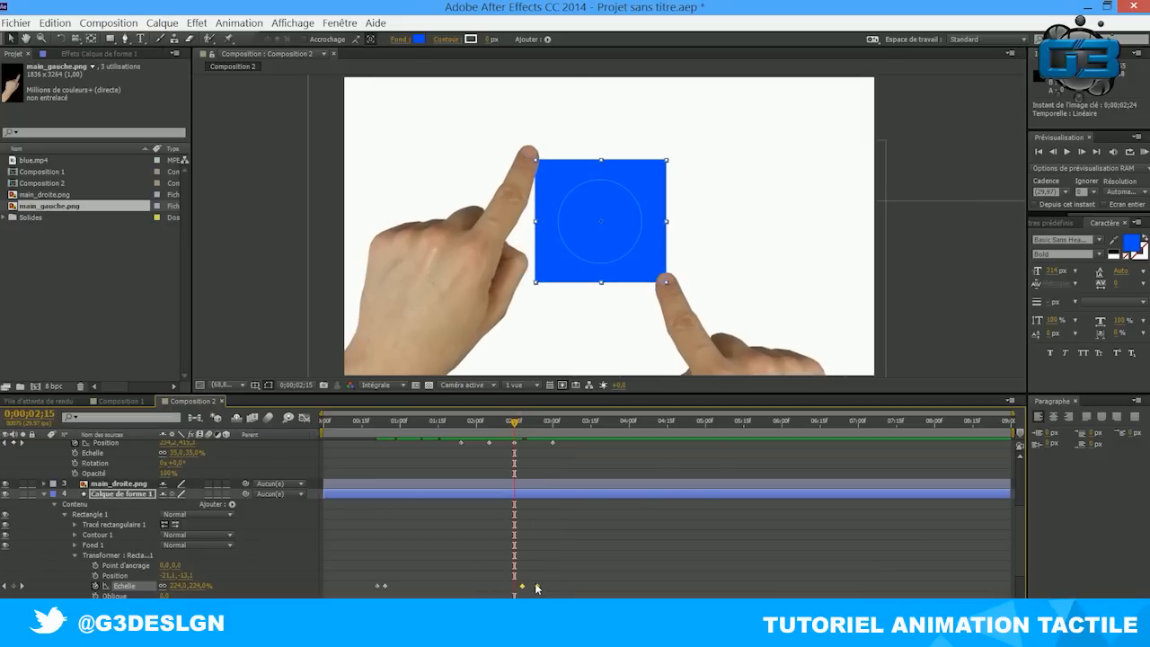
{"action": "left_click", "coordinate": [534, 587]}
{"action": "left_click_drag", "start_coordinate": [554, 422], "coordinate": [509, 423]}
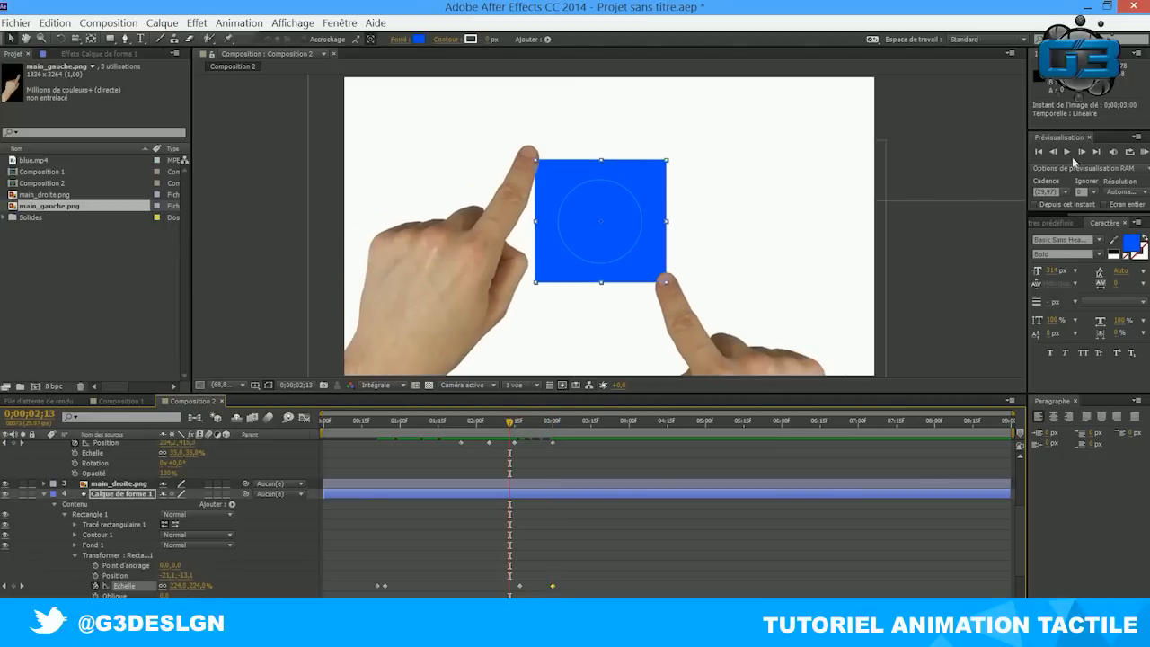
- Play back the stretch, shift Rectangle 1's 224% scale keyframe to 0;00;02;16 and play the animation again
{"action": "left_click", "coordinate": [1069, 152]}
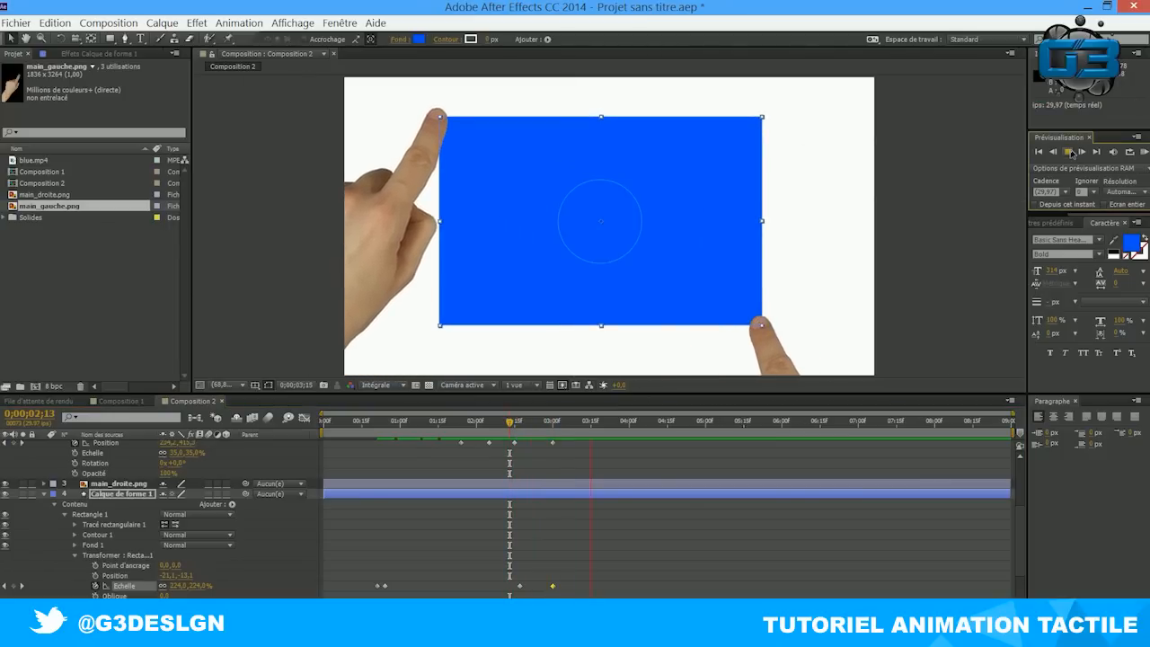
{"action": "left_click", "coordinate": [1067, 151]}
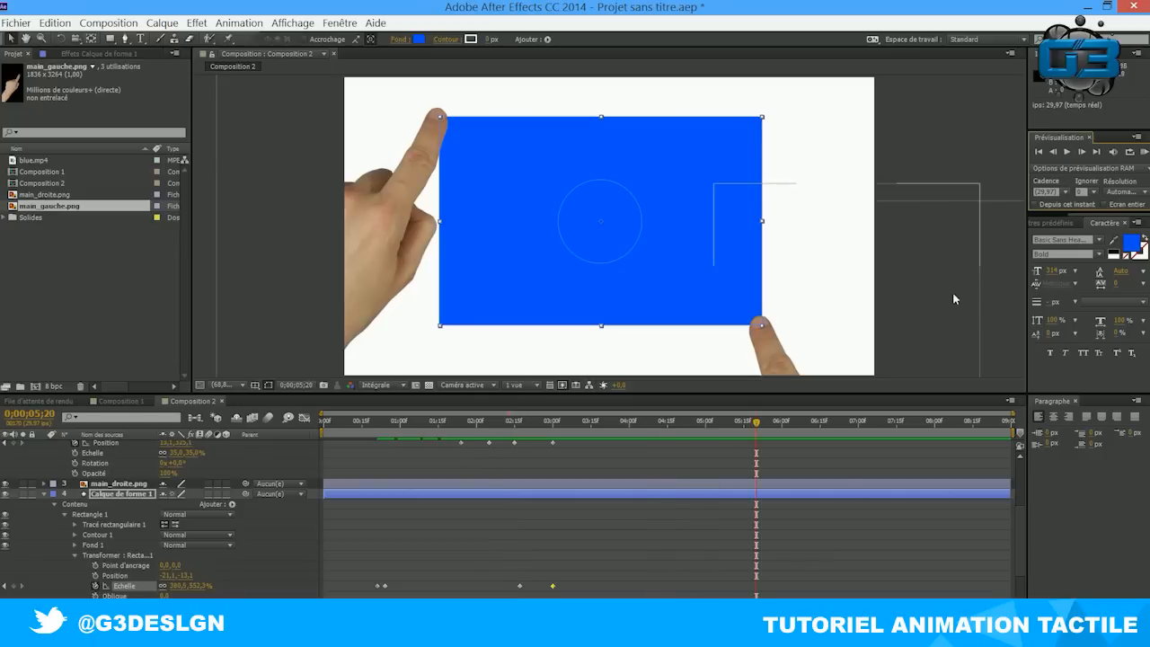
{"action": "left_click", "coordinate": [506, 418]}
{"action": "left_click", "coordinate": [1068, 152]}
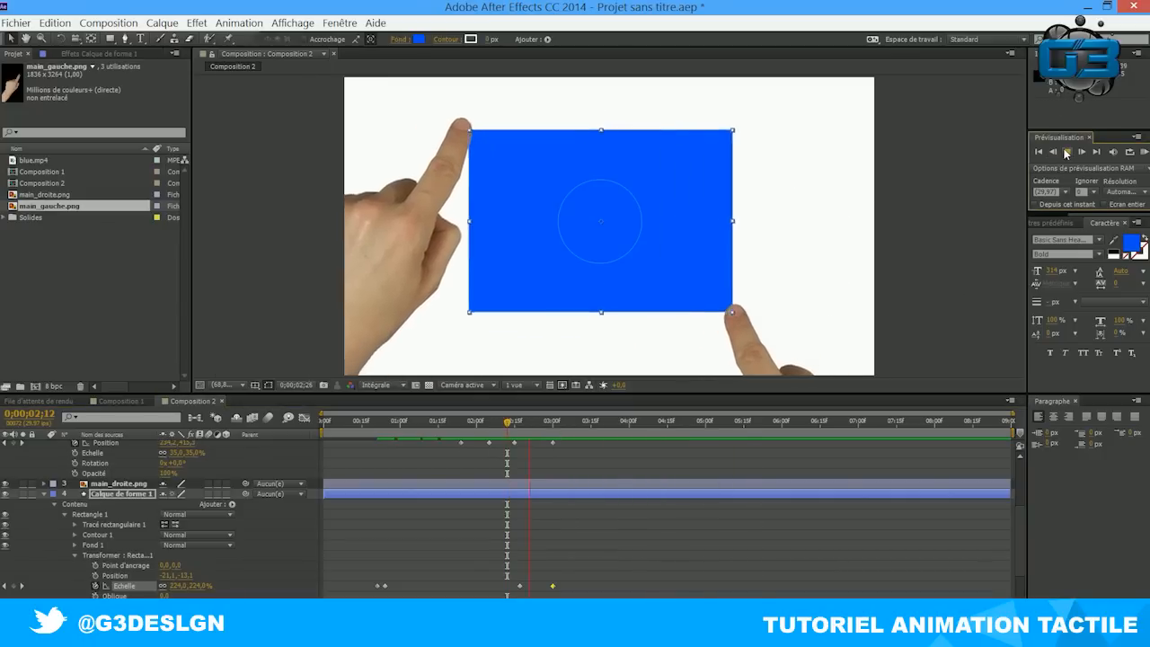
{"action": "left_click", "coordinate": [1067, 152]}
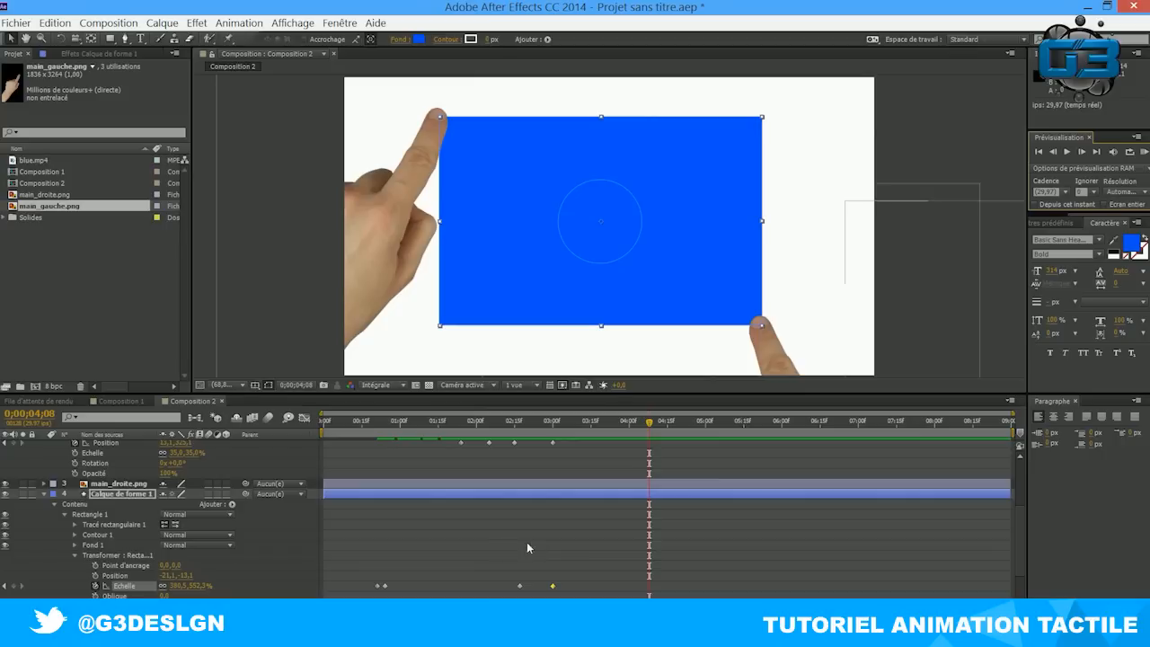
{"action": "left_click", "coordinate": [519, 585]}
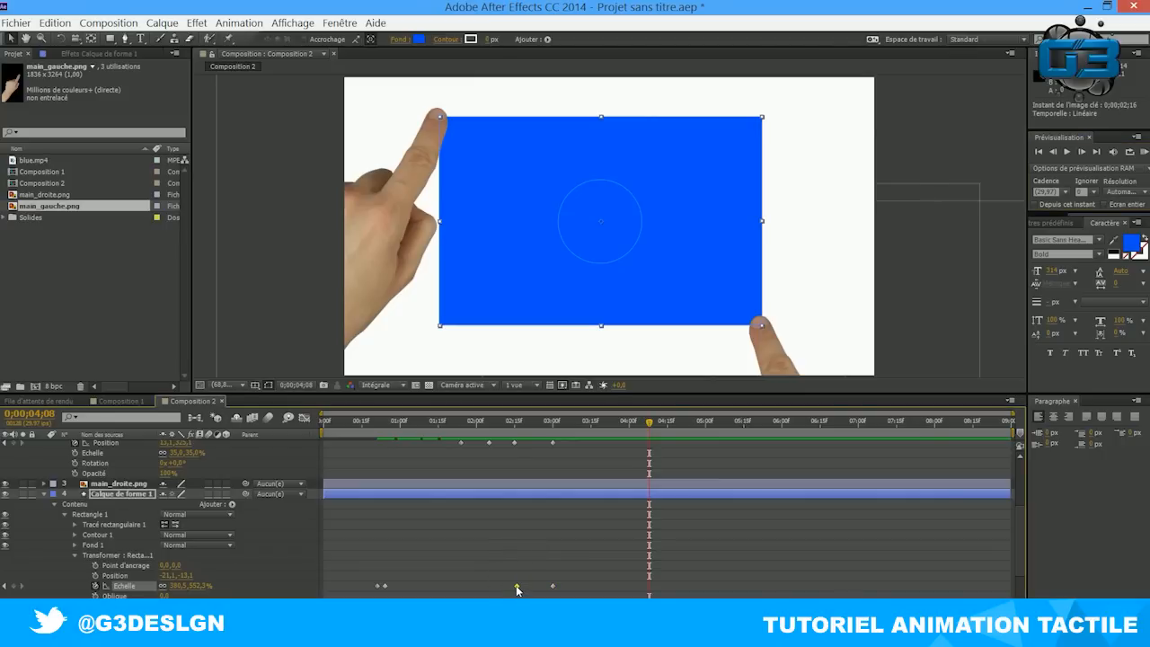
{"action": "left_click", "coordinate": [496, 421]}
{"action": "left_click", "coordinate": [1067, 151]}
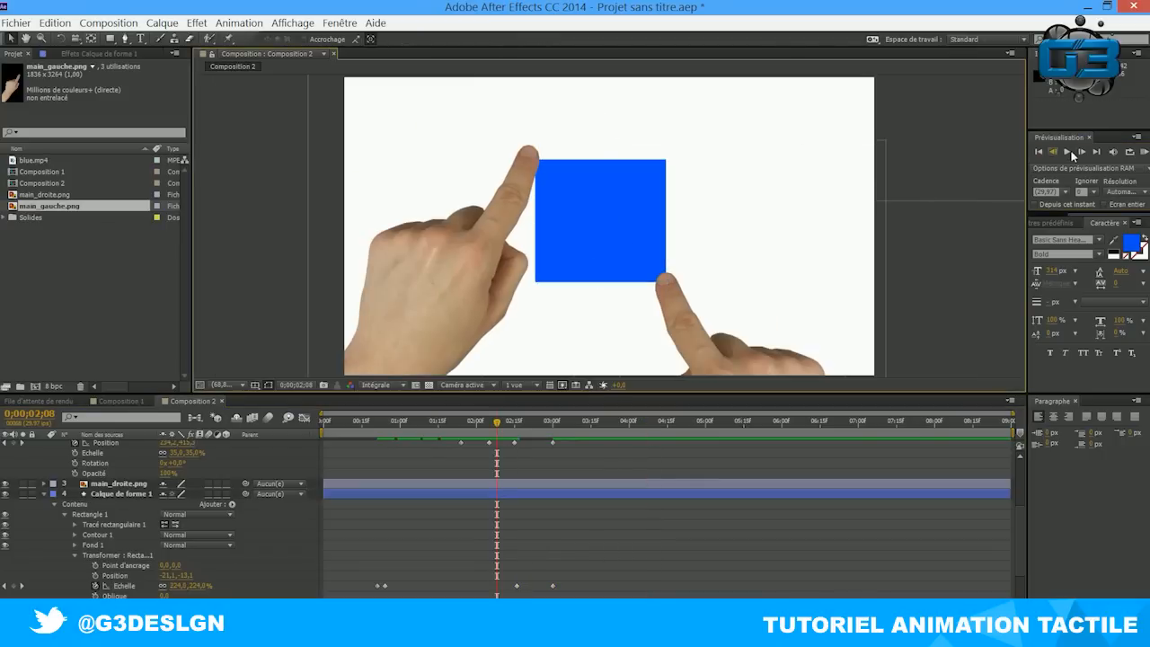
{"action": "left_click", "coordinate": [1071, 153]}
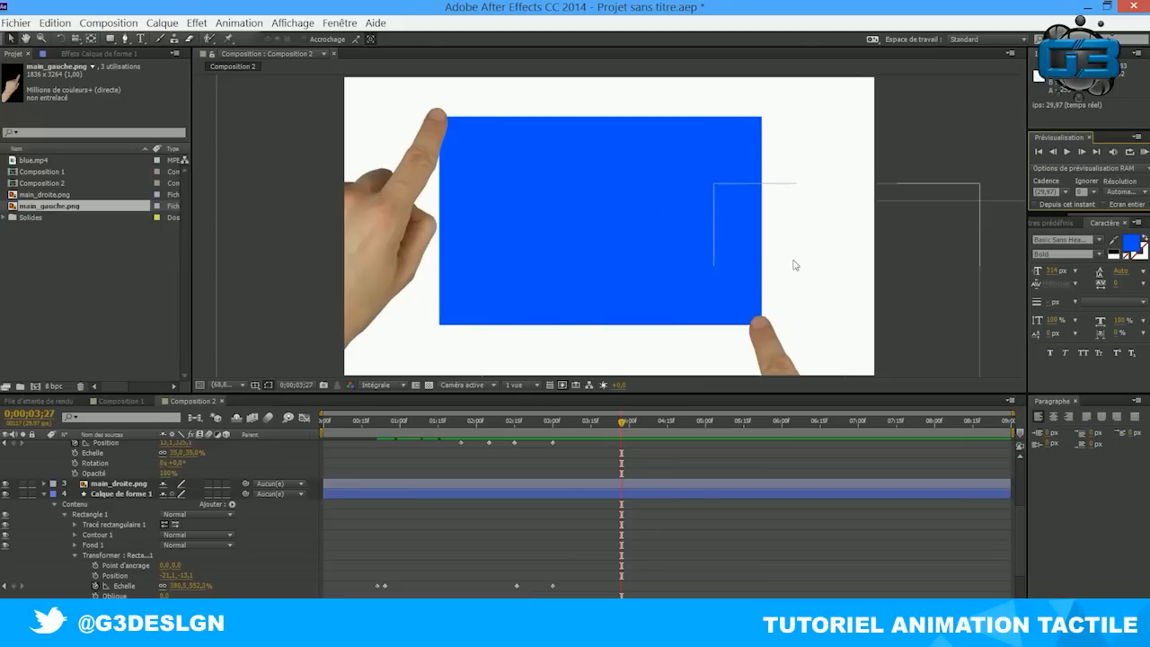
- Copy the 0;00;03;00 position keyframes of main_droite.png and main_gauche.png to 0;00;03;15, each on its own layer
{"action": "left_click_drag", "start_coordinate": [607, 422], "coordinate": [559, 423]}
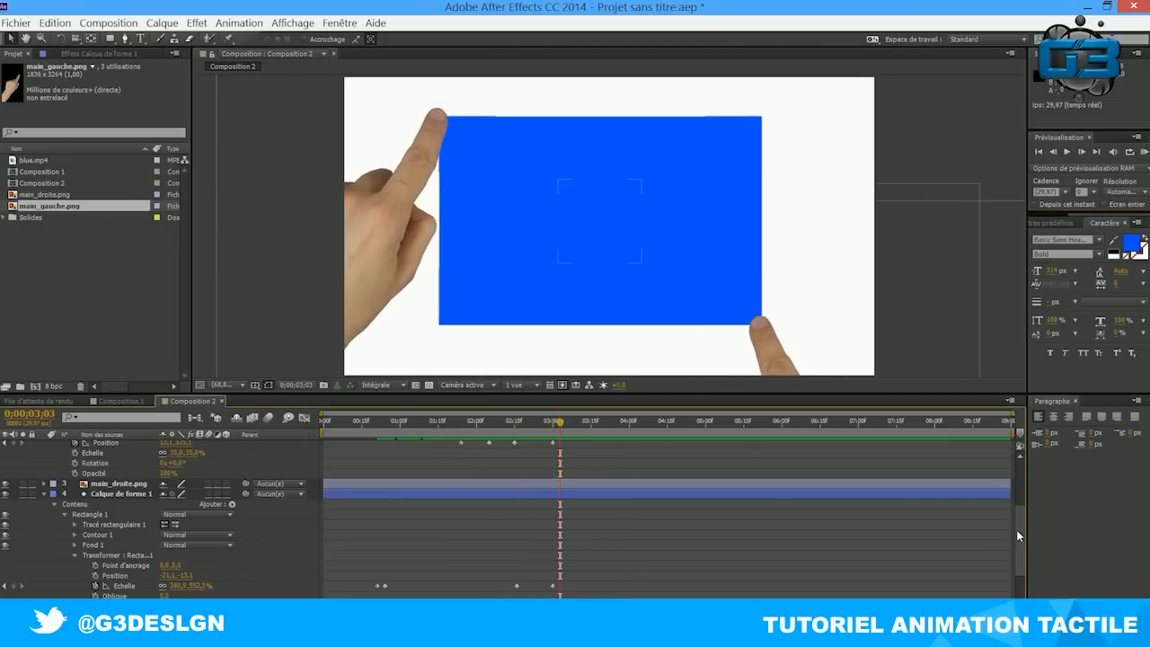
{"action": "left_click_drag", "start_coordinate": [1016, 530], "coordinate": [1027, 455]}
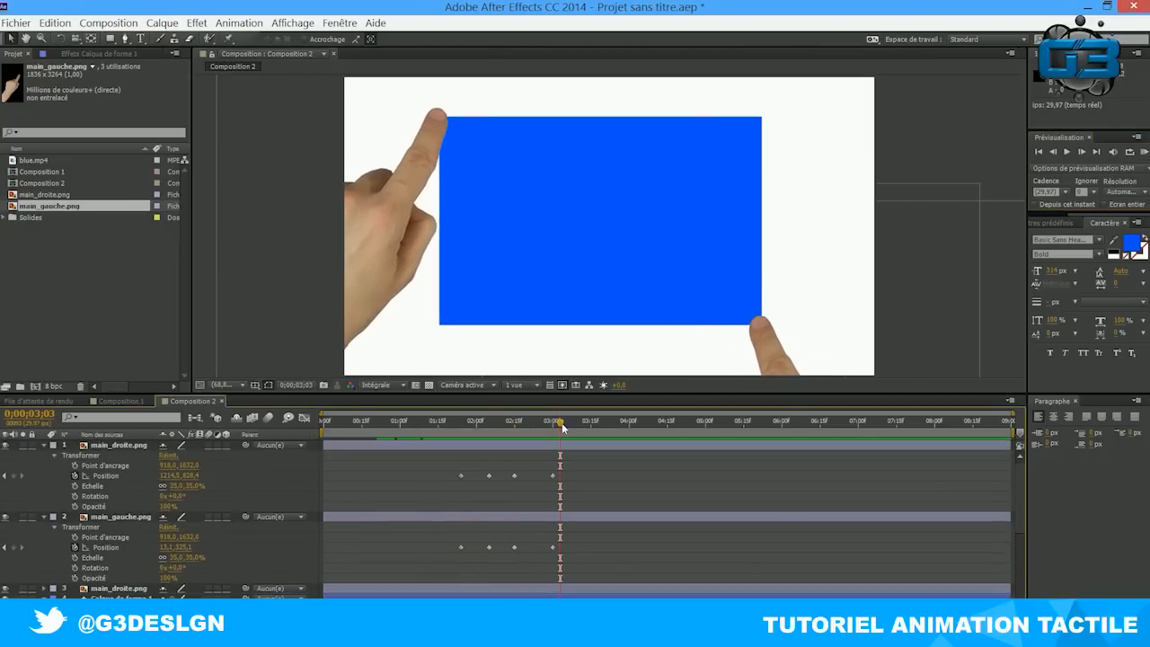
{"action": "left_click_drag", "start_coordinate": [561, 425], "coordinate": [591, 426]}
{"action": "left_click", "coordinate": [552, 475]}
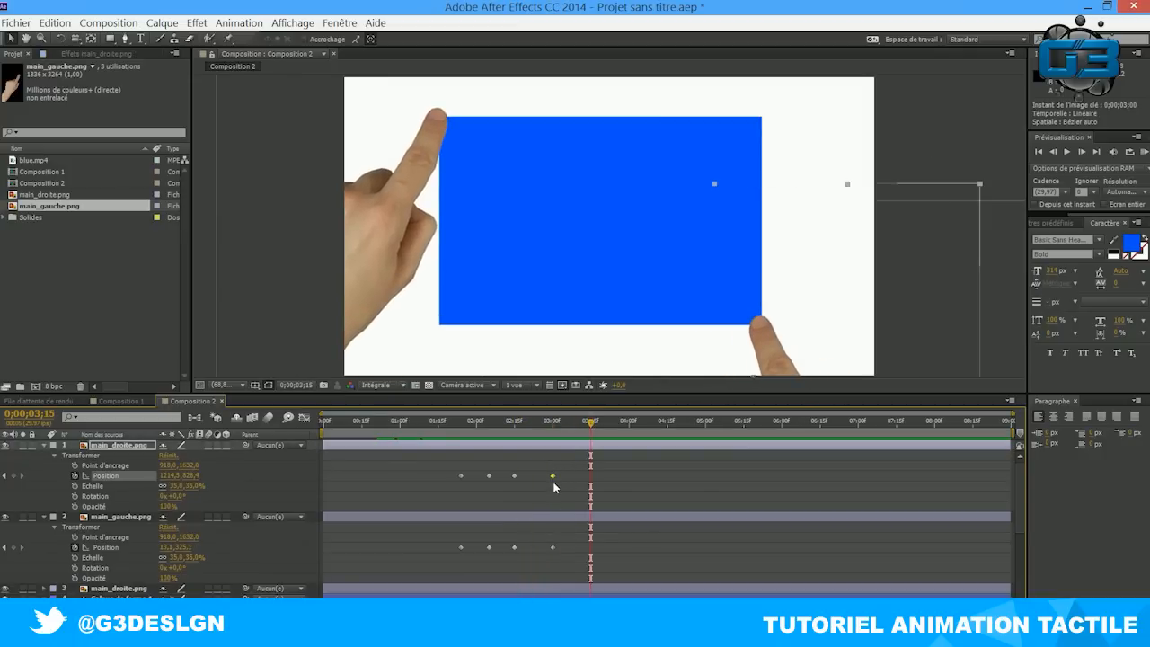
{"action": "key", "text": "ctrl+c"}
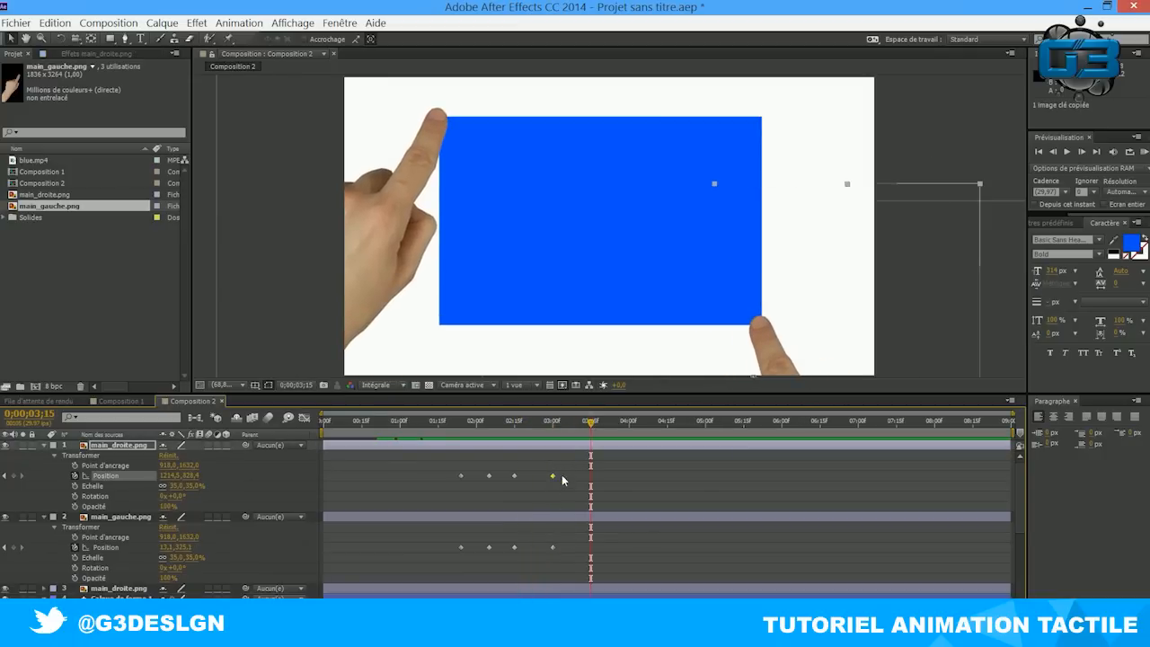
{"action": "key", "text": "ctrl+v"}
{"action": "left_click", "coordinate": [551, 548]}
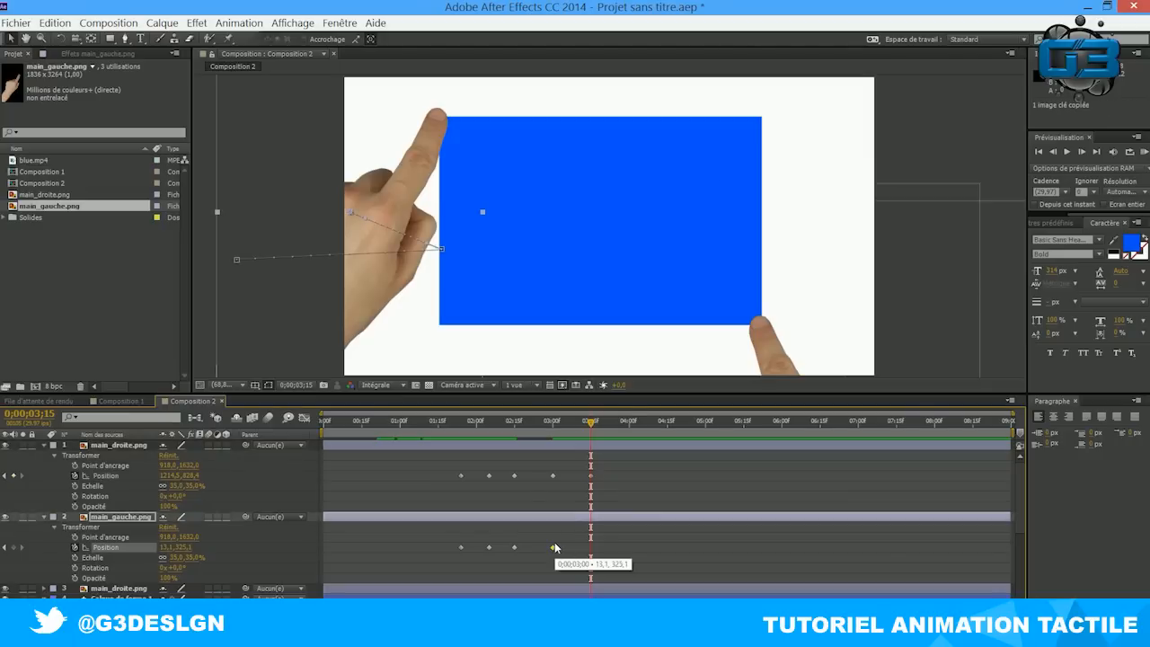
- At 0;00;04;02, move main_droite.png out of the frame on its right side and main_gauche.png out on its left side
{"action": "mouse_move", "coordinate": [559, 422]}
{"action": "left_mouse_down"}
{"action": "mouse_move", "coordinate": [524, 421]}
{"action": "mouse_move", "coordinate": [568, 419]}
{"action": "left_mouse_up"}
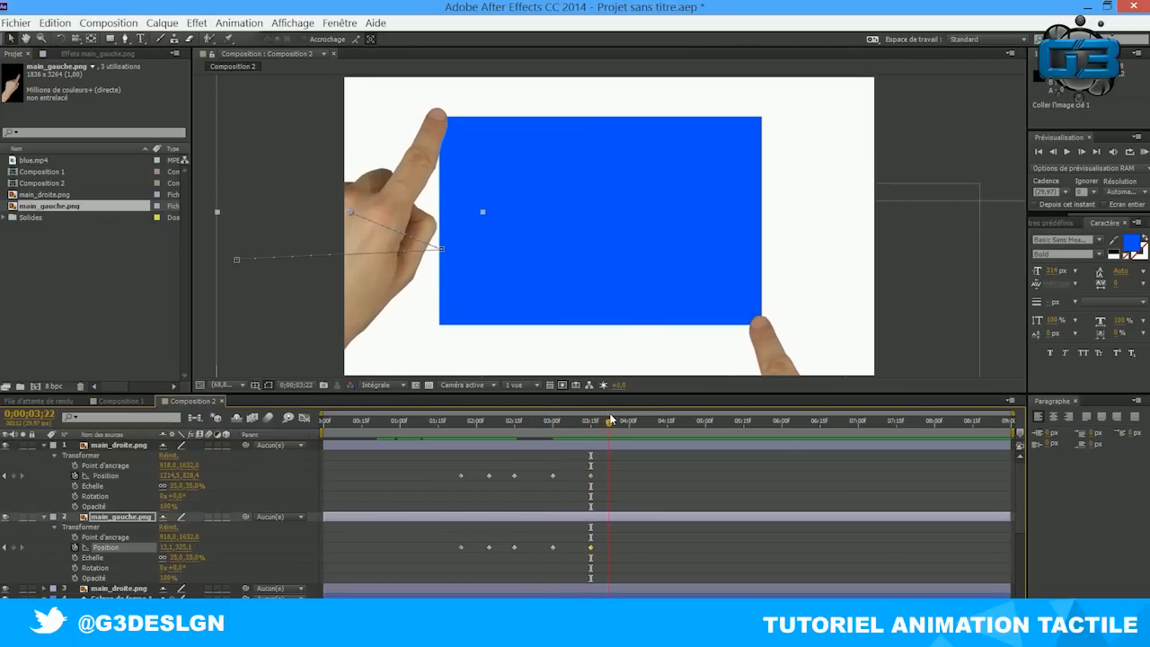
{"action": "left_click", "coordinate": [117, 444]}
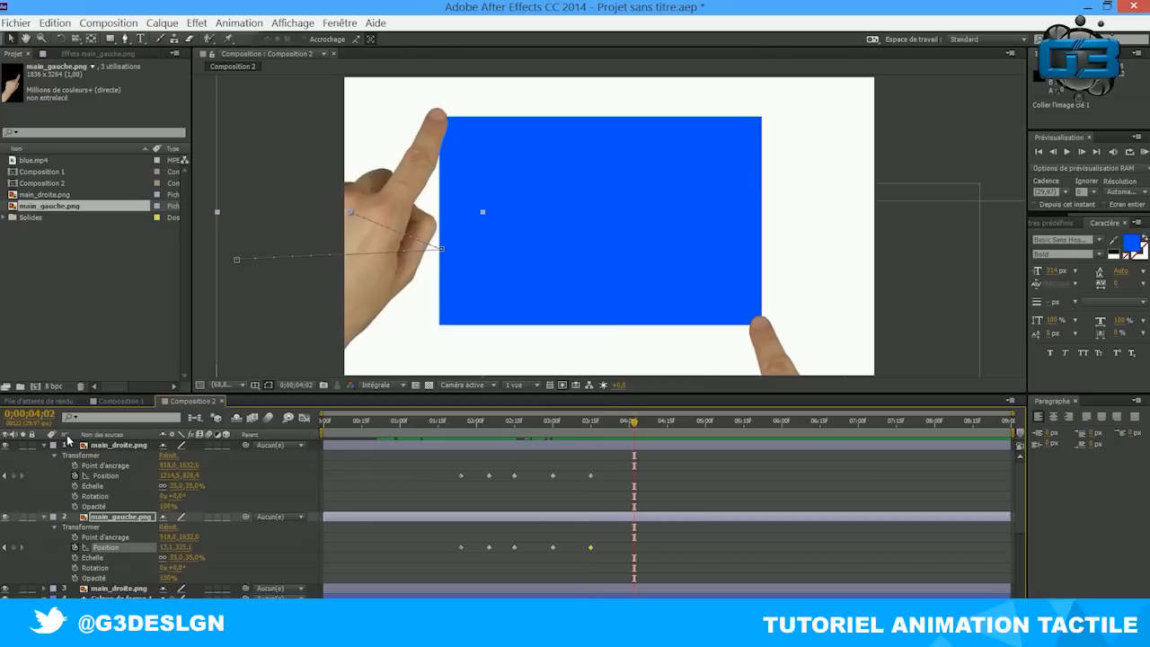
{"action": "left_click_drag", "start_coordinate": [774, 340], "coordinate": [898, 368]}
{"action": "left_click", "coordinate": [501, 523]}
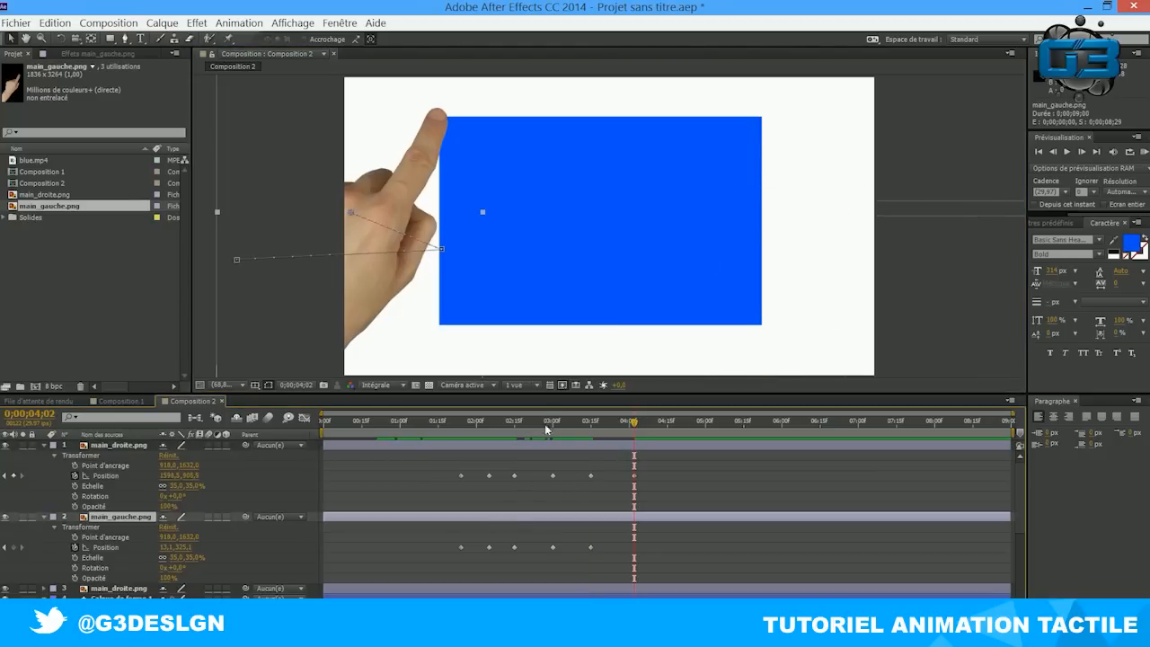
{"action": "left_click_drag", "start_coordinate": [480, 210], "coordinate": [259, 183]}
{"action": "left_click_drag", "start_coordinate": [552, 420], "coordinate": [731, 426]}
- Check the timing after 0;00;03;15 in the finished Composition 1 and return to Composition 2
{"action": "left_click", "coordinate": [122, 400]}
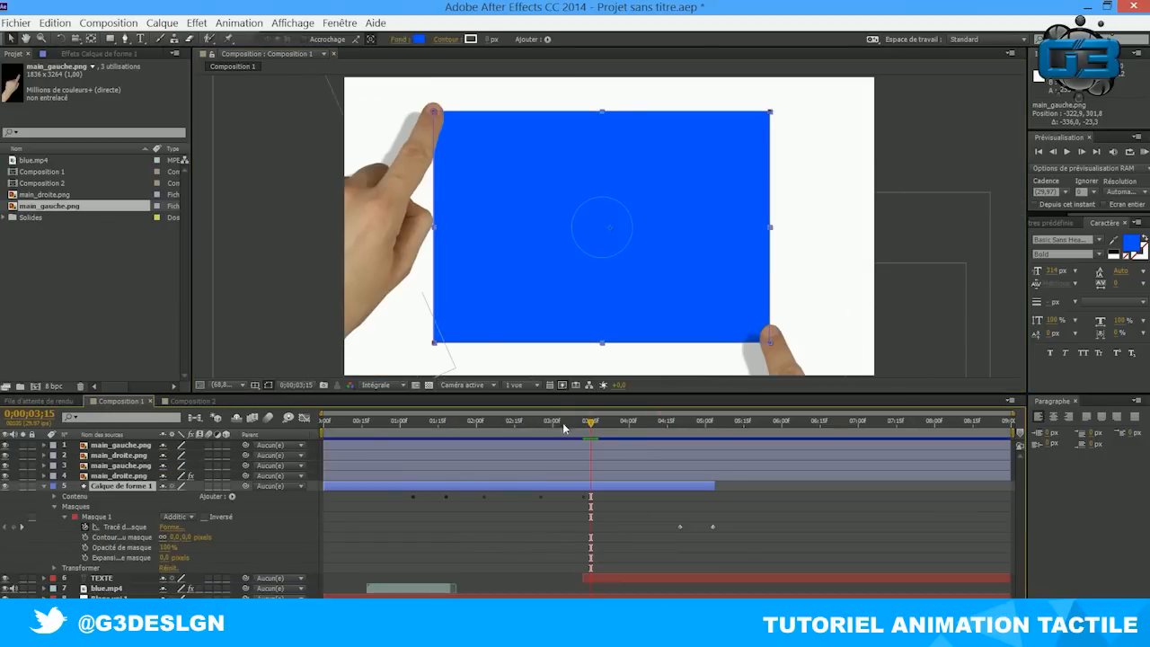
{"action": "left_click_drag", "start_coordinate": [591, 429], "coordinate": [655, 423]}
{"action": "left_click", "coordinate": [212, 400]}
- At 0;00;03;28, collapse the hand layers, add another main_gauche.png as the top layer and scale it to 35%
{"action": "left_click", "coordinate": [648, 425]}
{"action": "left_click_drag", "start_coordinate": [661, 425], "coordinate": [625, 426]}
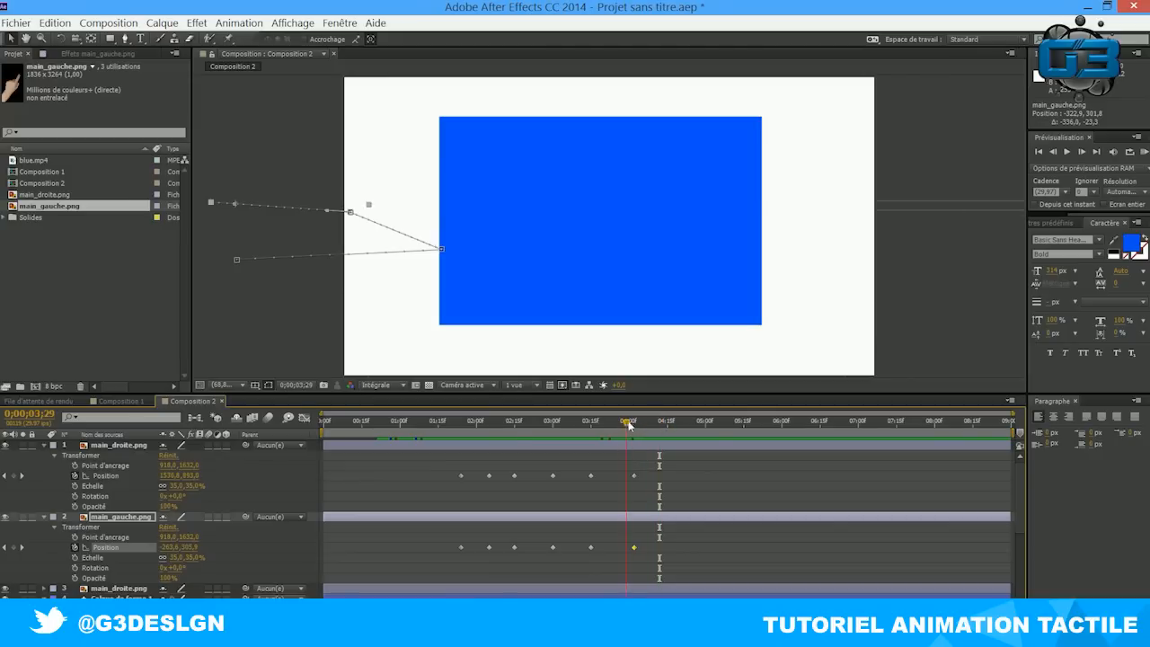
{"action": "left_click", "coordinate": [44, 445]}
{"action": "left_click", "coordinate": [45, 455]}
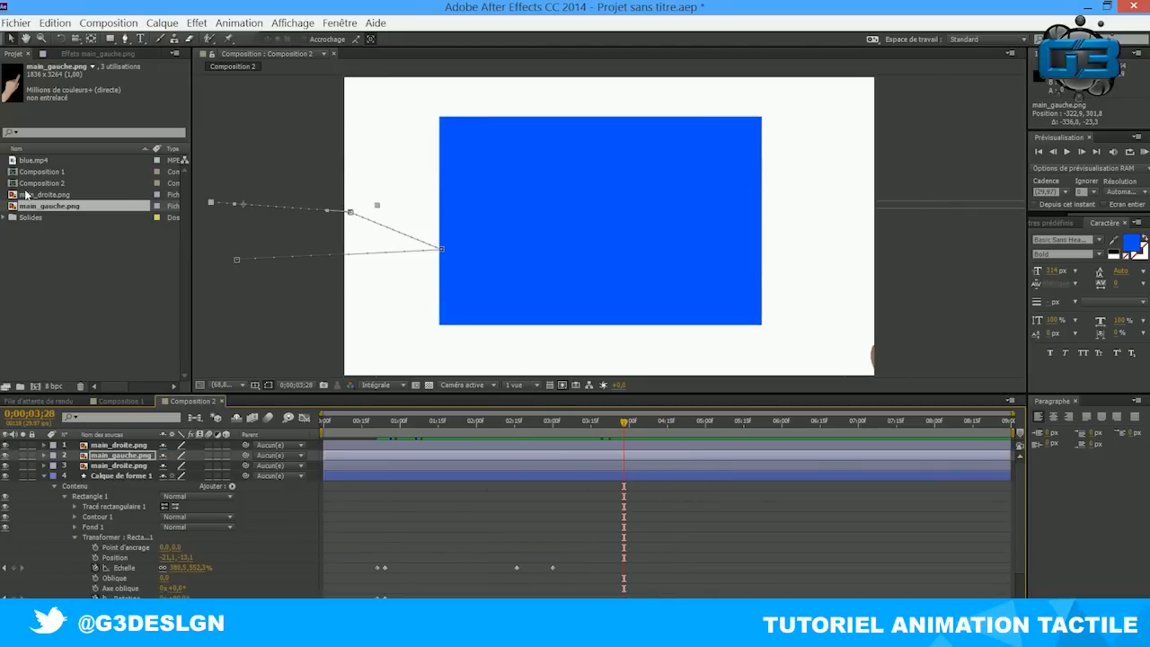
{"action": "left_click_drag", "start_coordinate": [49, 210], "coordinate": [115, 445]}
{"action": "left_click", "coordinate": [43, 446]}
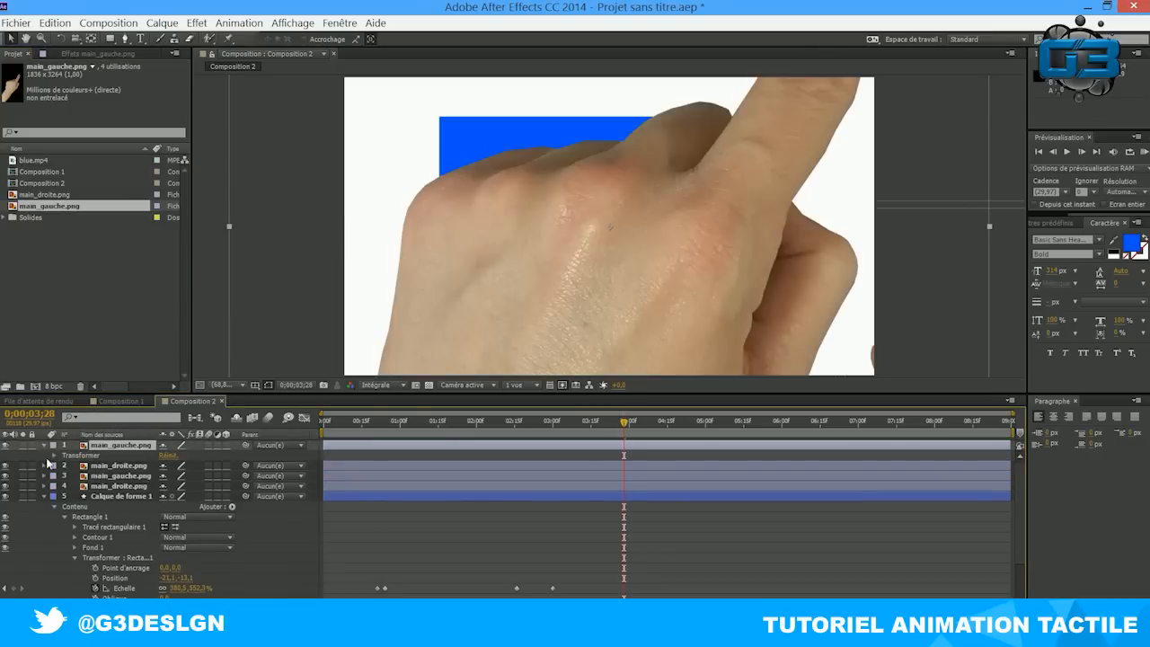
{"action": "left_click", "coordinate": [54, 456]}
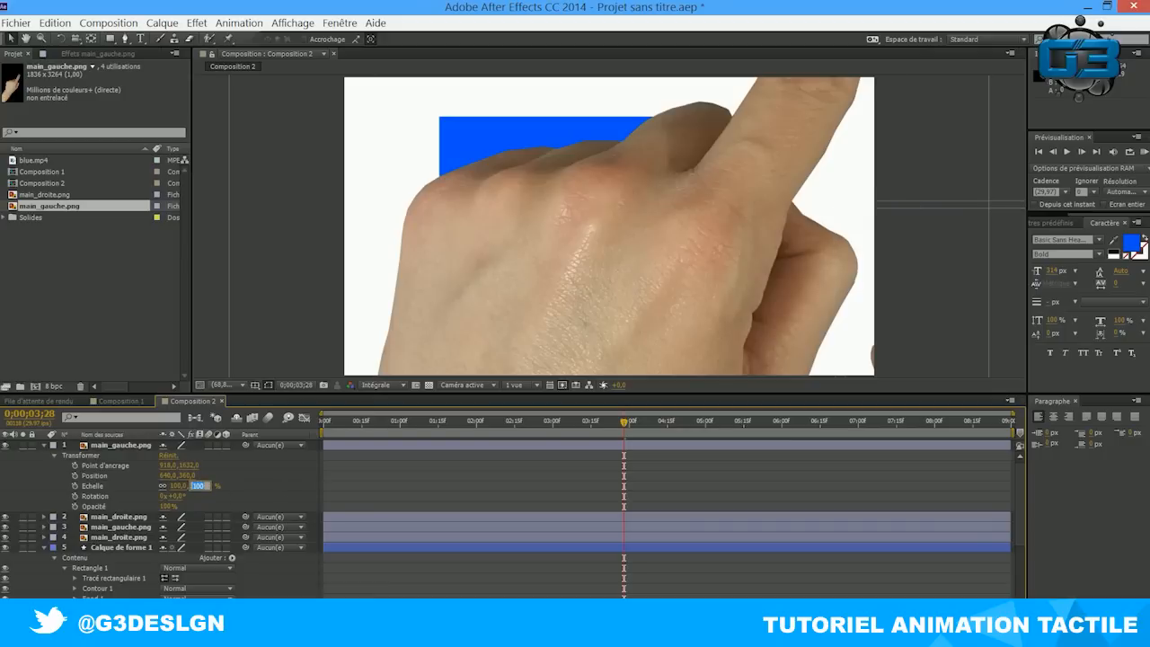
{"action": "type", "text": "35"}
{"action": "key", "text": "Return"}
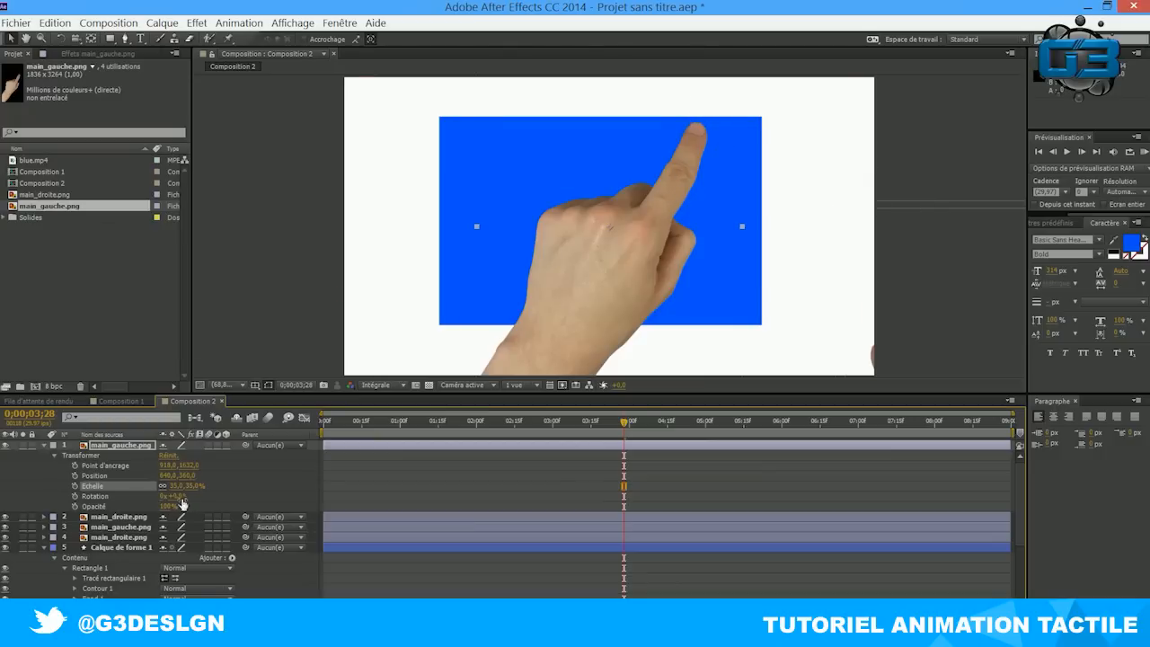
- Rotate the new main_gauche.png about -31°, move it past the frame's left edge and keyframe its position at 0;00;03;28
{"action": "left_click_drag", "start_coordinate": [173, 496], "coordinate": [145, 484]}
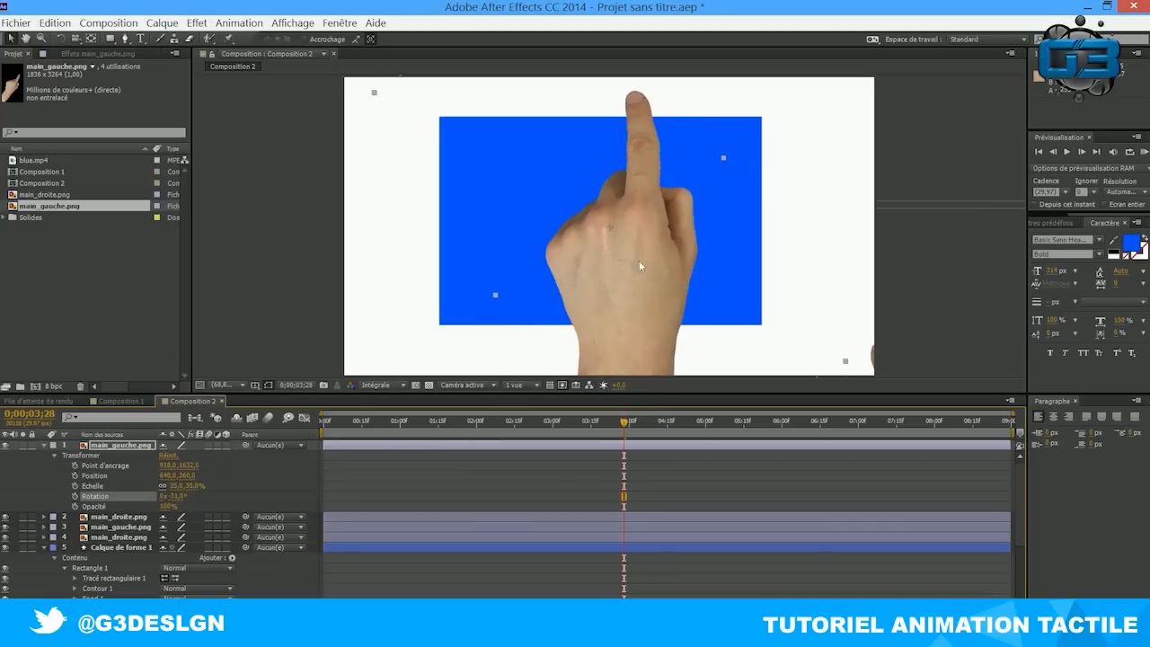
{"action": "left_click_drag", "start_coordinate": [643, 289], "coordinate": [279, 260]}
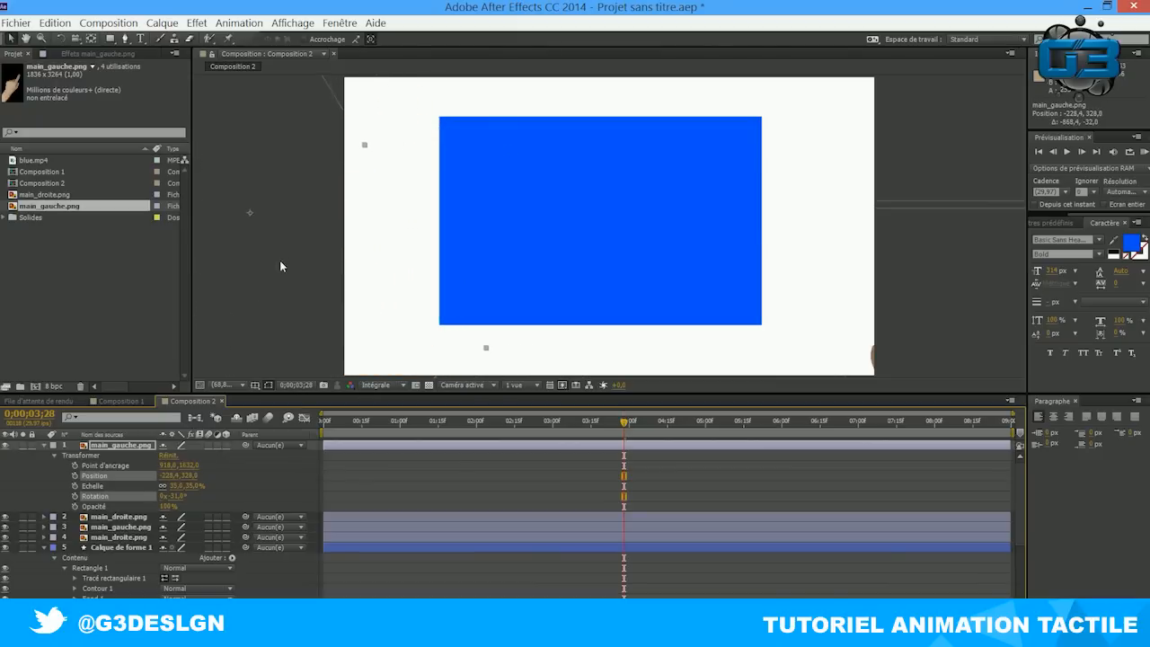
{"action": "left_click", "coordinate": [74, 475]}
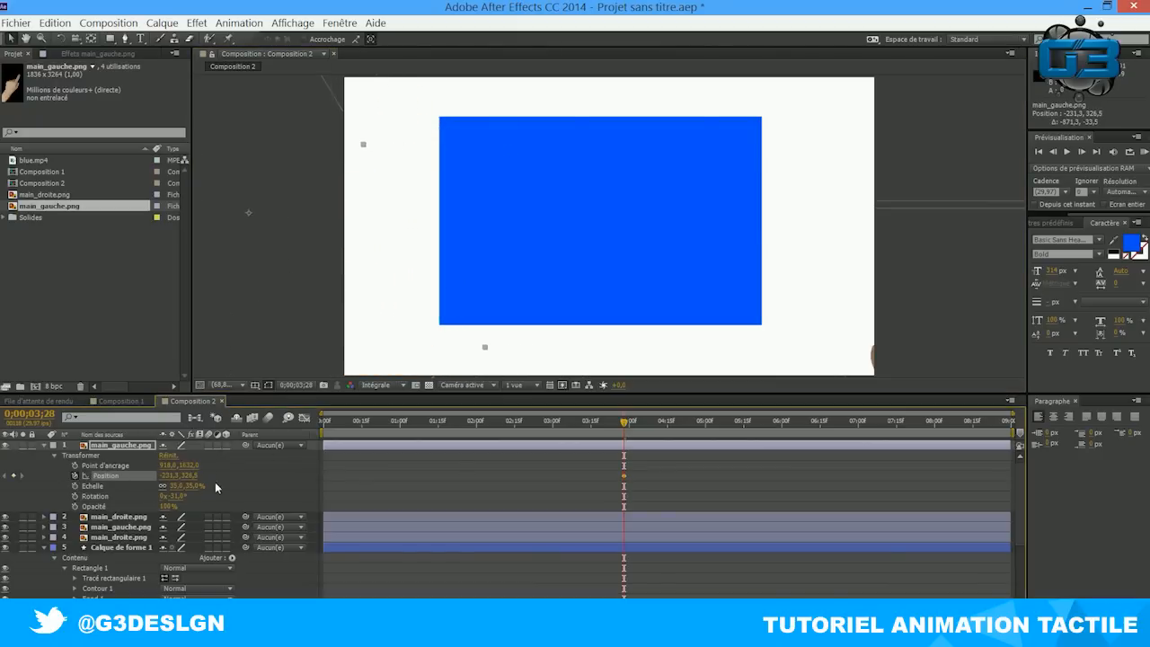
- At 0;00;04;15, move the new main_gauche.png past the frame's right edge to about 1498, 347 and check the sweep
{"action": "left_click_drag", "start_coordinate": [625, 422], "coordinate": [666, 421]}
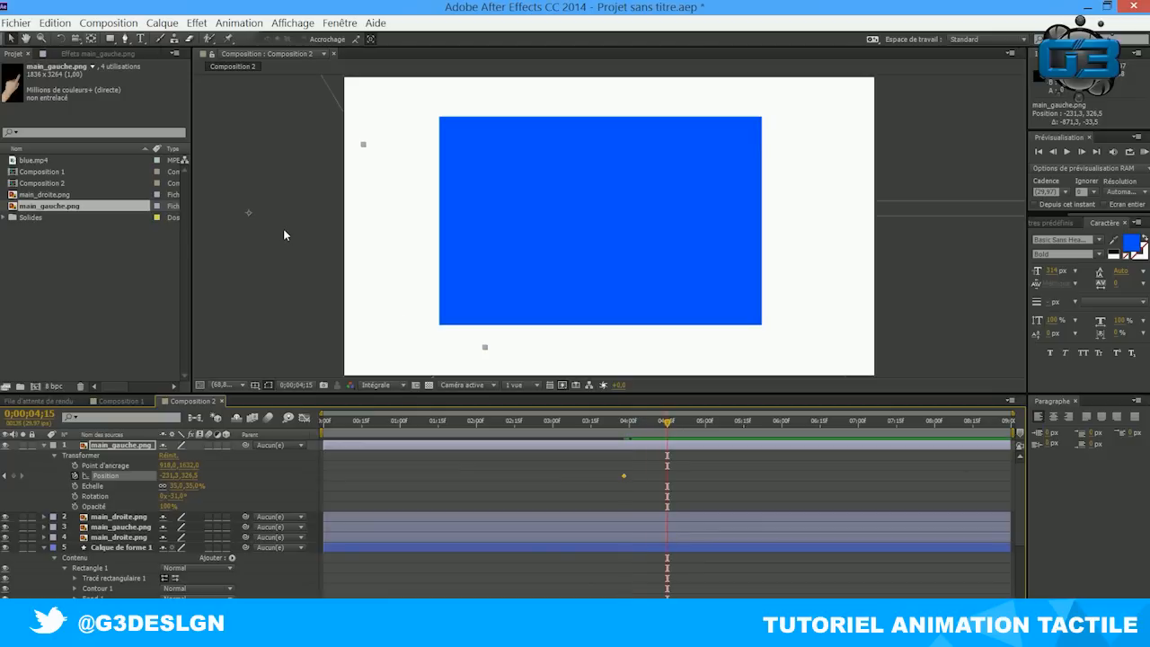
{"action": "left_click_drag", "start_coordinate": [283, 233], "coordinate": [998, 239]}
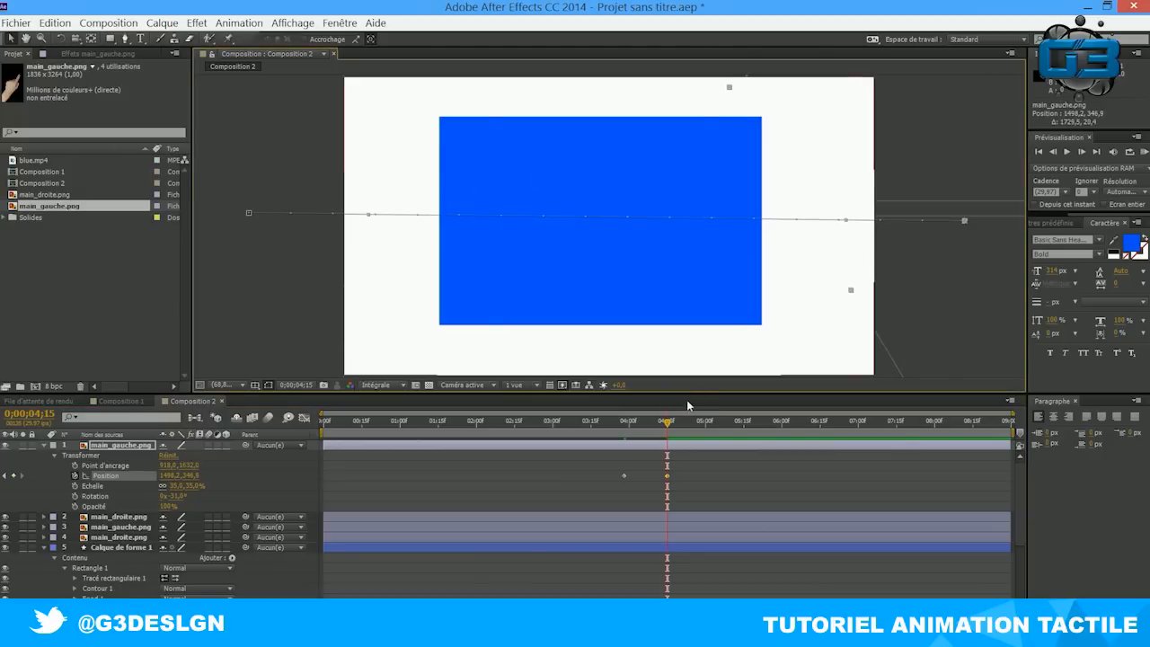
{"action": "mouse_move", "coordinate": [666, 424]}
{"action": "left_mouse_down"}
{"action": "mouse_move", "coordinate": [612, 424]}
{"action": "mouse_move", "coordinate": [674, 423]}
{"action": "mouse_move", "coordinate": [631, 423]}
{"action": "mouse_move", "coordinate": [644, 422]}
{"action": "left_mouse_up"}
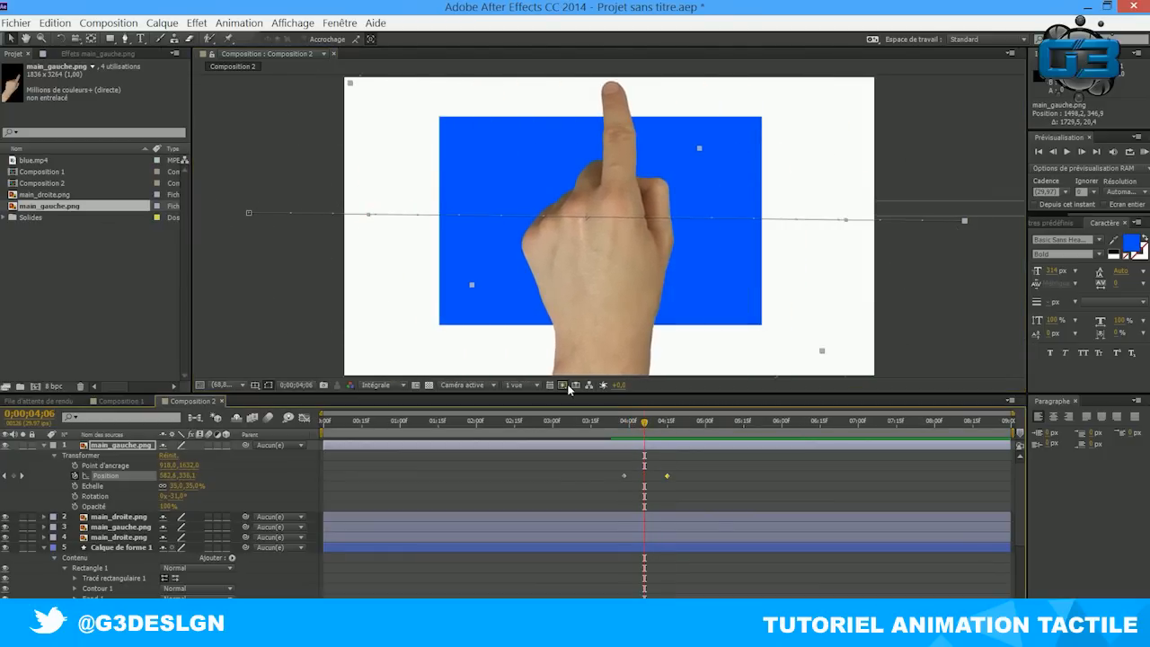
- Add a new rectangular mask to the Calque de forme 1 layer, framing the blue rectangle
{"action": "left_click", "coordinate": [112, 548]}
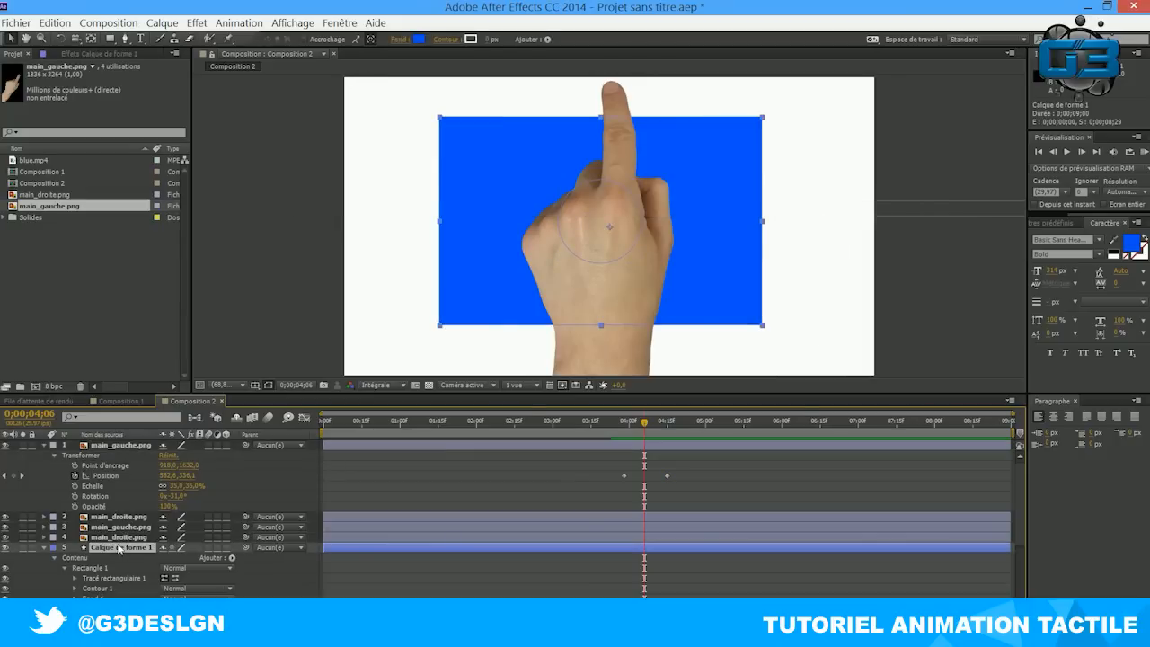
{"action": "right_click", "coordinate": [120, 550]}
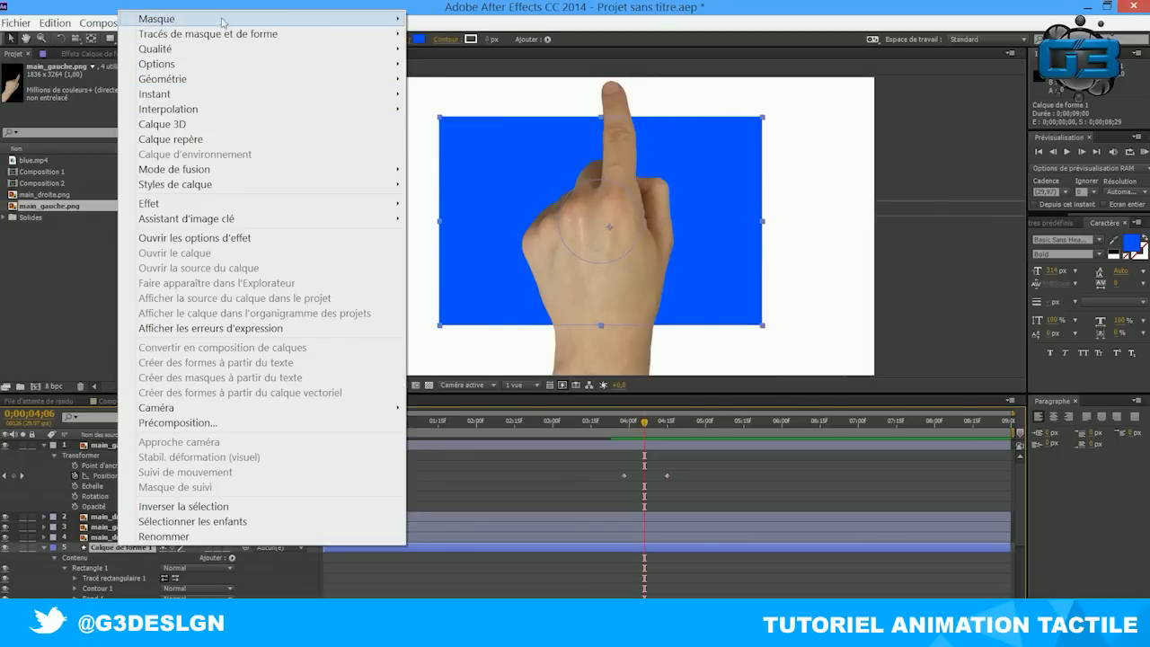
{"action": "mouse_move", "coordinate": [222, 21]}
{"action": "left_click", "coordinate": [467, 20]}
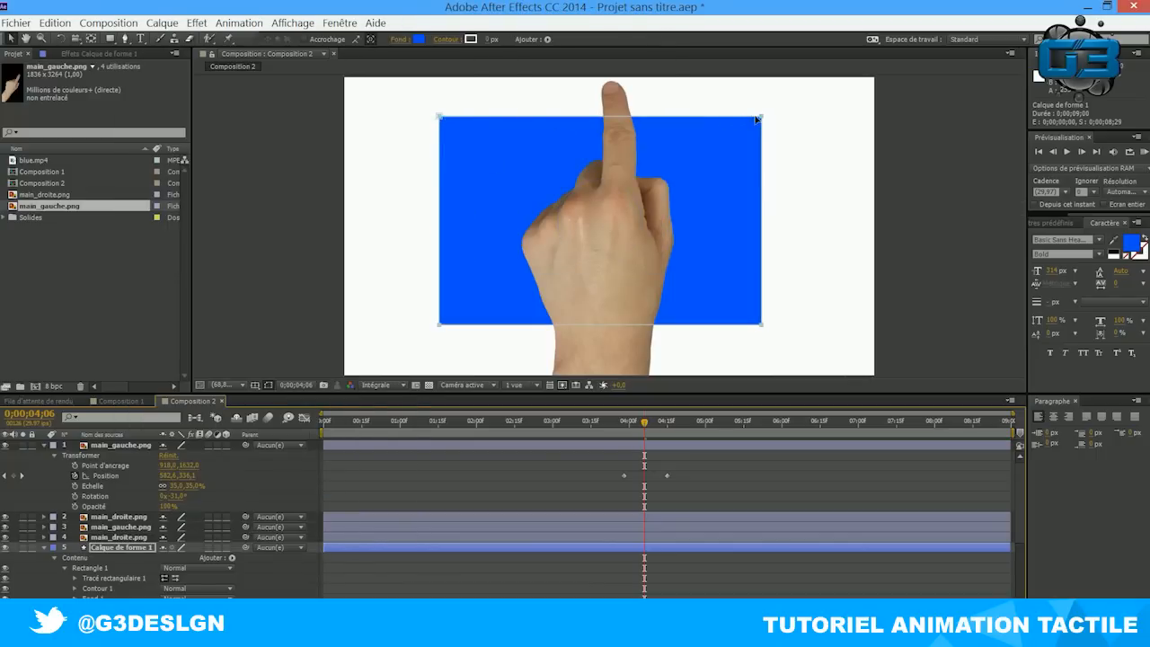
- At 0;00;04;02, where the finger reaches the rectangle's left edge, keyframe the path of the shape layer's mask
{"action": "left_click_drag", "start_coordinate": [643, 421], "coordinate": [632, 428]}
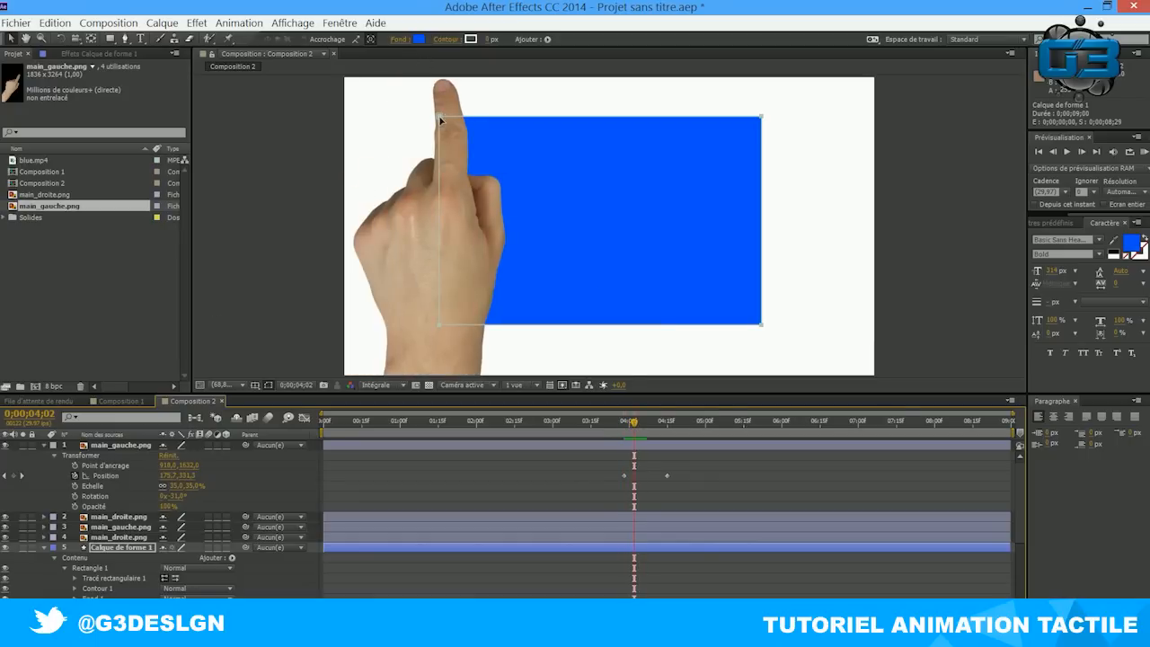
{"action": "scroll", "coordinate": [92, 589], "scroll_direction": "down", "scroll_amount": 1}
{"action": "scroll", "coordinate": [89, 589], "scroll_direction": "down", "scroll_amount": 1}
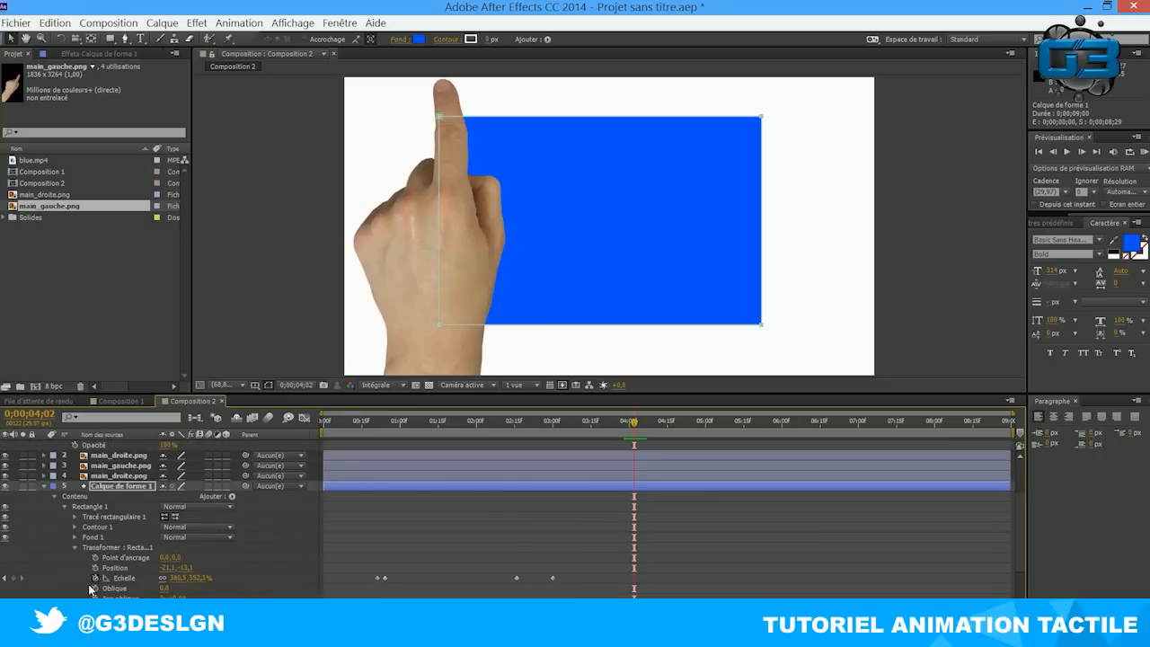
{"action": "left_click", "coordinate": [55, 498]}
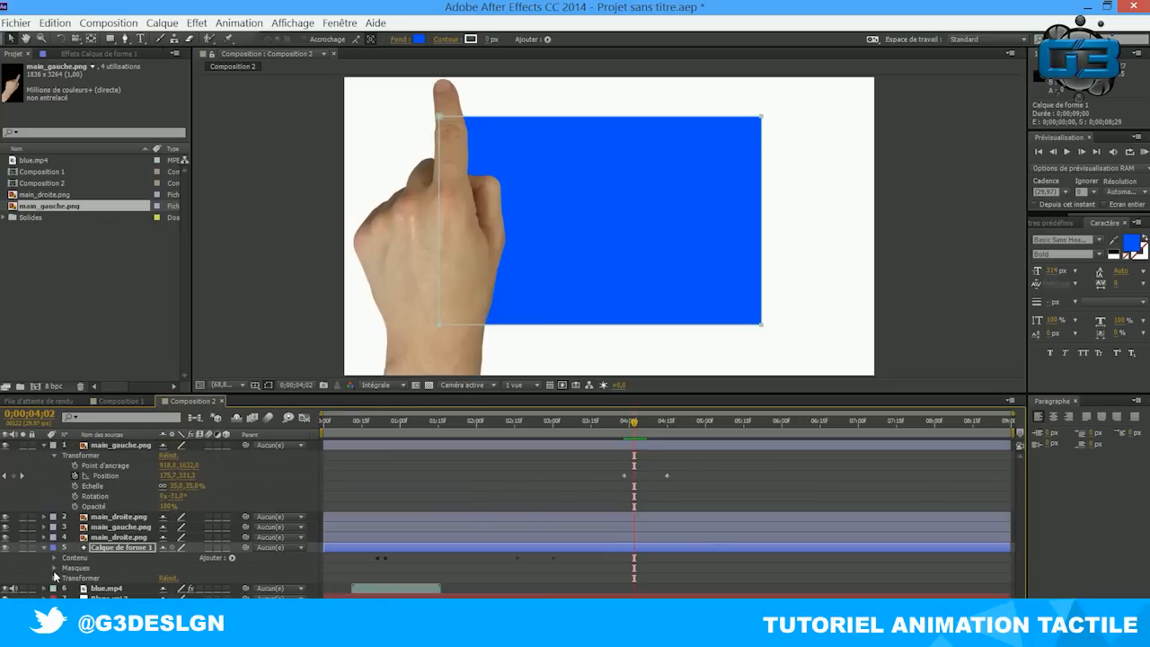
{"action": "left_click", "coordinate": [54, 568]}
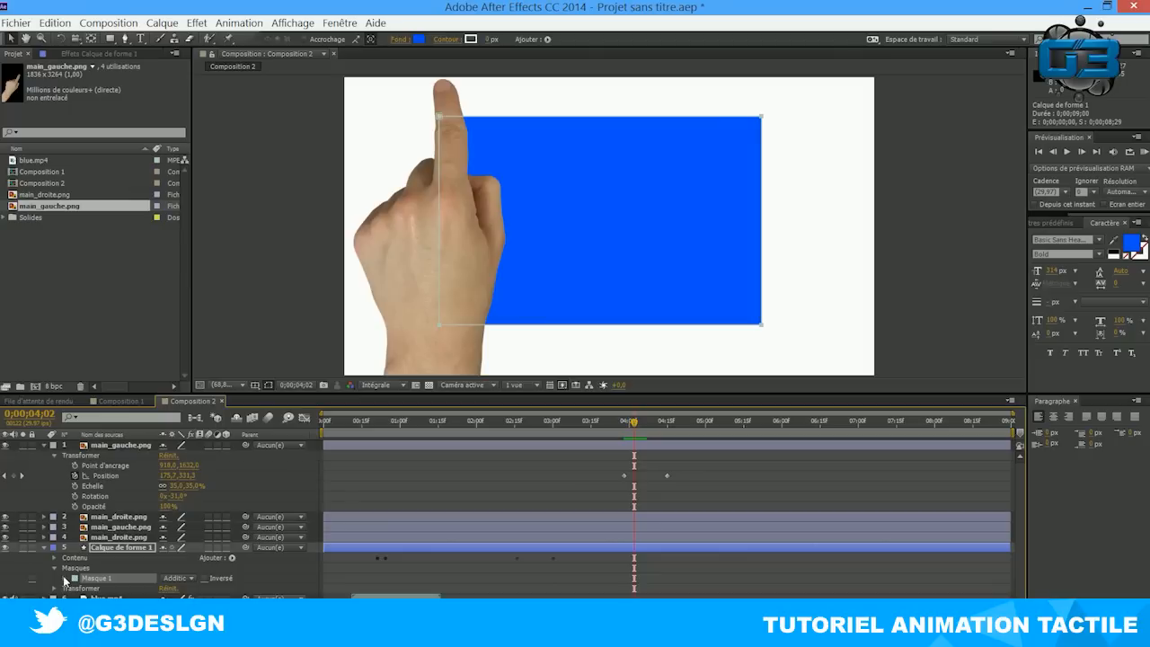
{"action": "left_click", "coordinate": [63, 576]}
{"action": "left_click", "coordinate": [105, 578]}
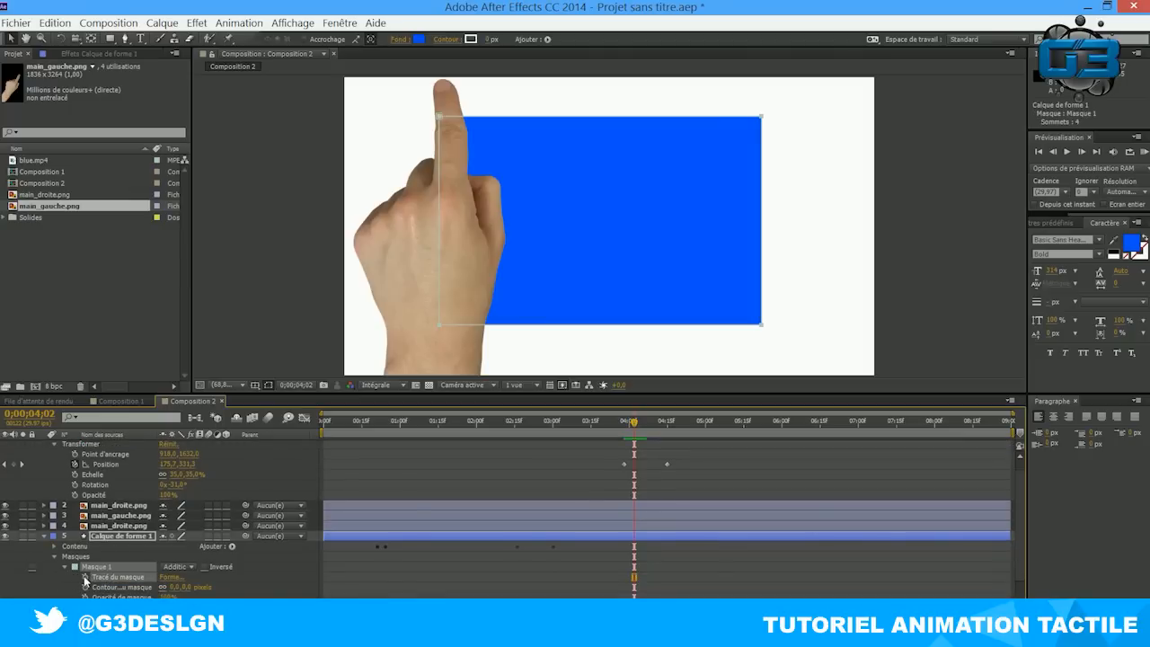
{"action": "left_click", "coordinate": [85, 578]}
- At 0;00;04;10, move the mask's two left vertices onto its right edge so the mask closes behind the hand
{"action": "mouse_move", "coordinate": [635, 427]}
{"action": "left_mouse_down"}
{"action": "mouse_move", "coordinate": [657, 426]}
{"action": "mouse_move", "coordinate": [652, 434]}
{"action": "left_mouse_up"}
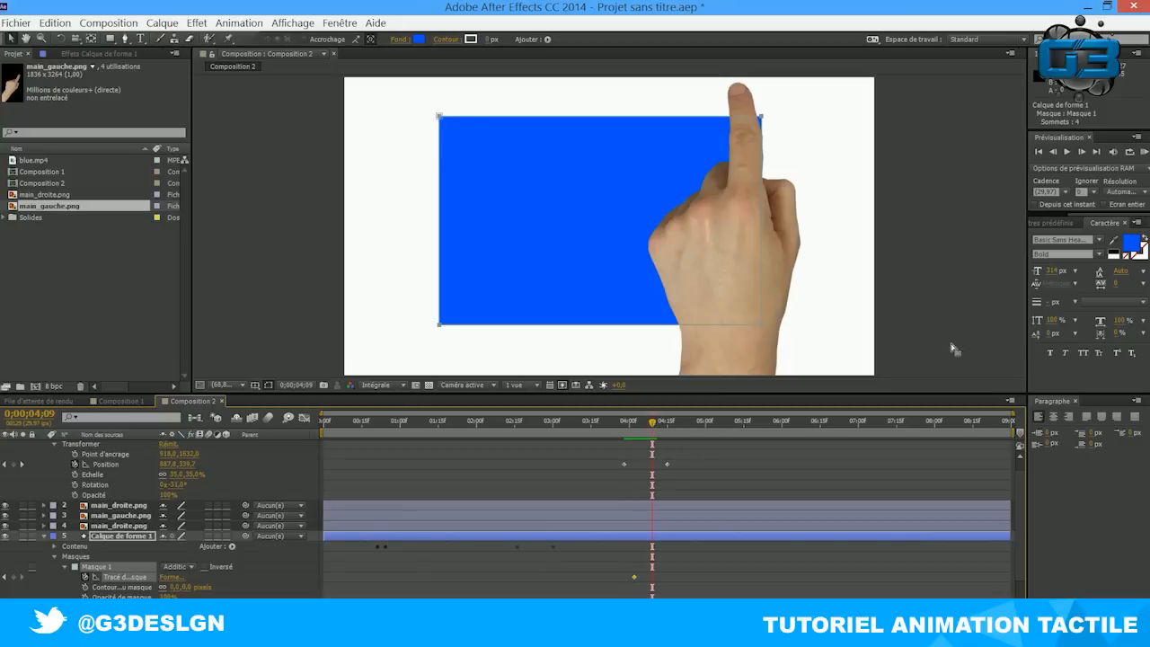
{"action": "left_click", "coordinate": [1080, 152]}
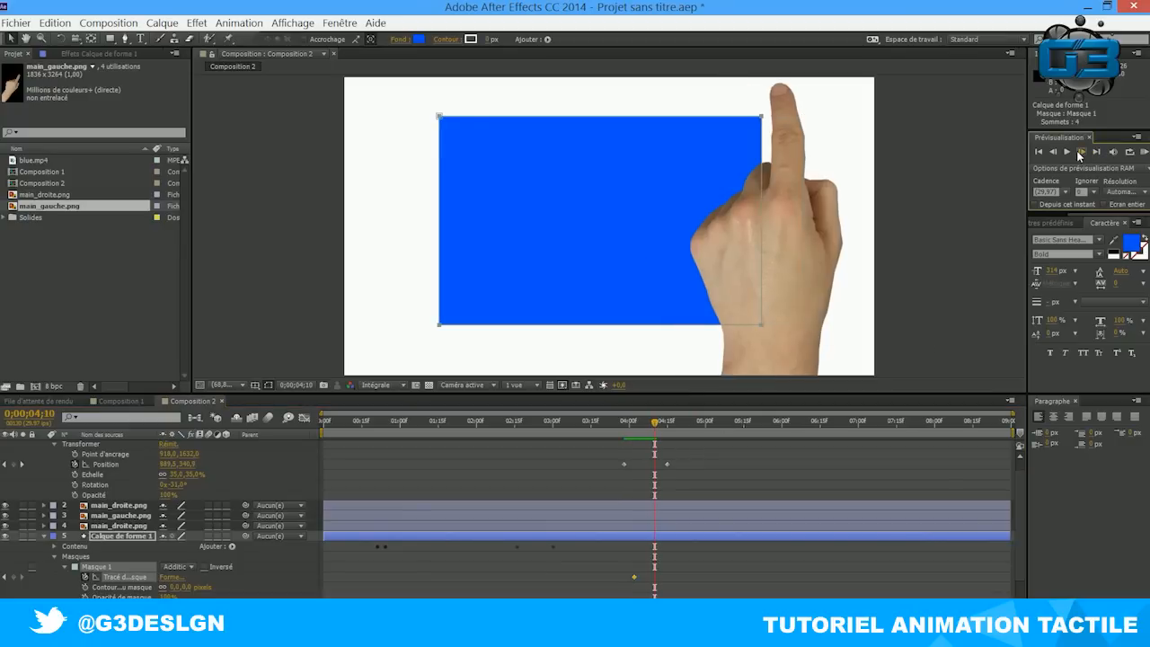
{"action": "left_click_drag", "start_coordinate": [654, 424], "coordinate": [654, 426]}
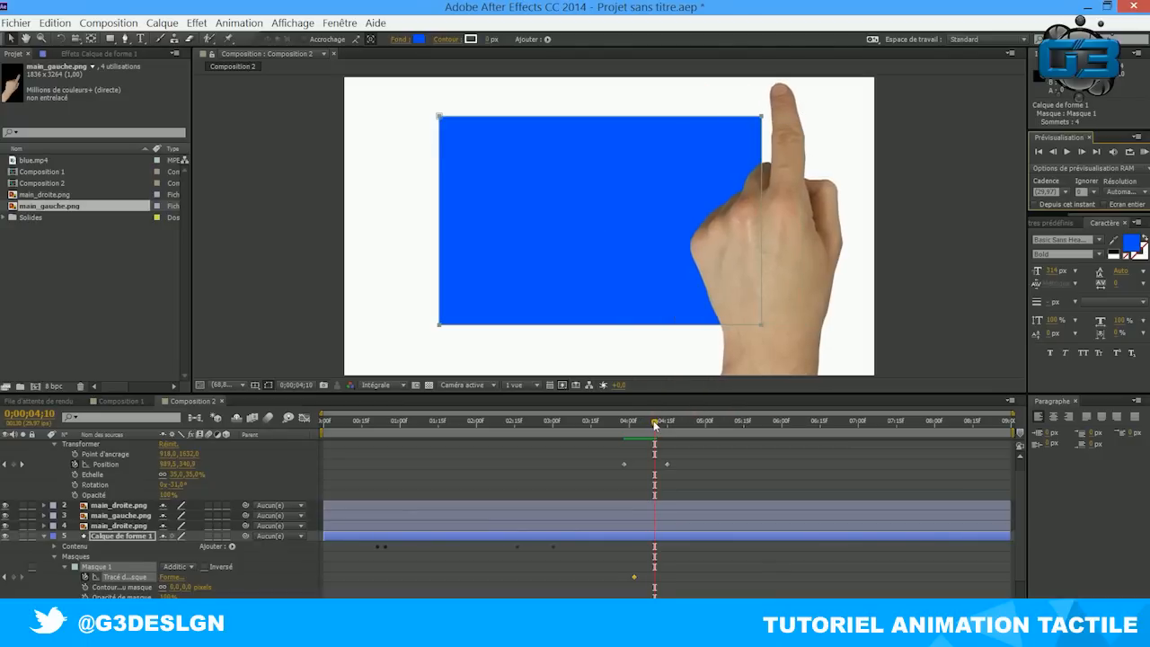
{"action": "left_click", "coordinate": [457, 146]}
{"action": "left_click_drag", "start_coordinate": [440, 118], "coordinate": [761, 123]}
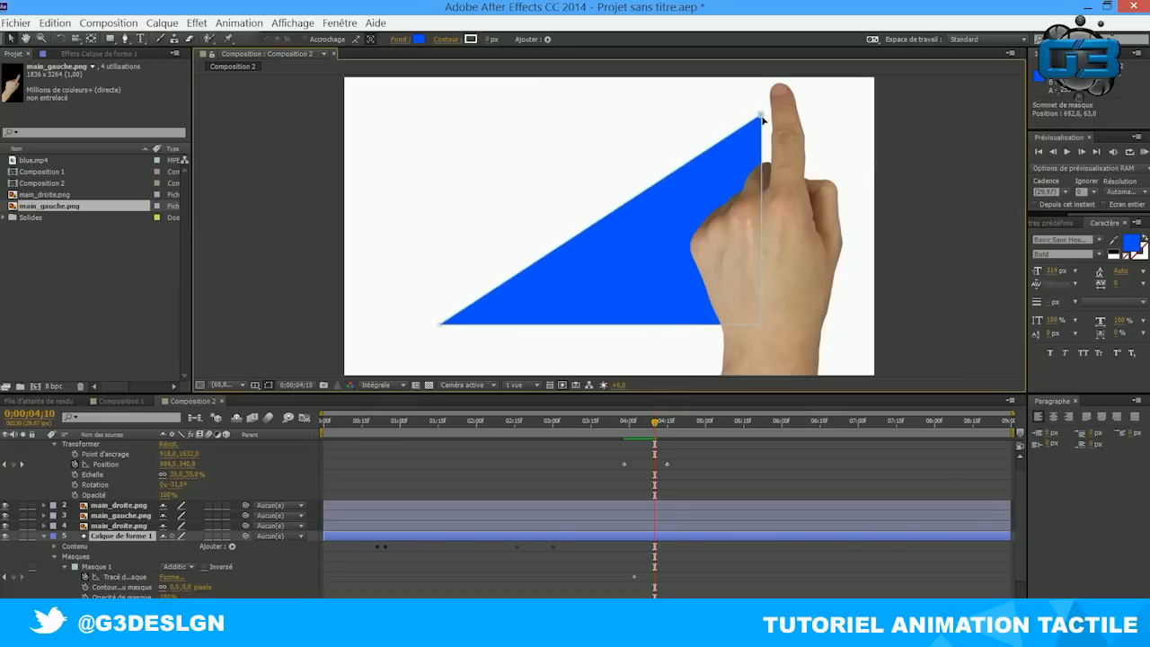
{"action": "left_click", "coordinate": [606, 220]}
{"action": "left_click_drag", "start_coordinate": [440, 327], "coordinate": [760, 327]}
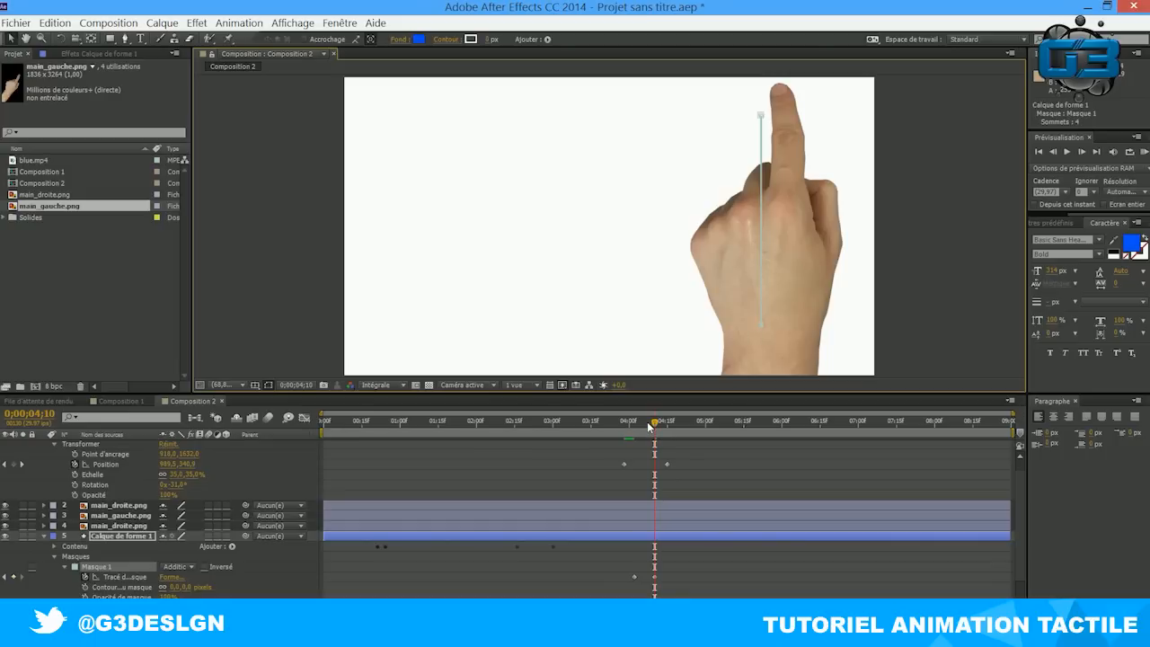
- Play the mask wipe from 0;00;03;14 and inspect the rectangle's right edge around 0;00;04;12 with the mask deselected
{"action": "left_click_drag", "start_coordinate": [655, 425], "coordinate": [589, 422]}
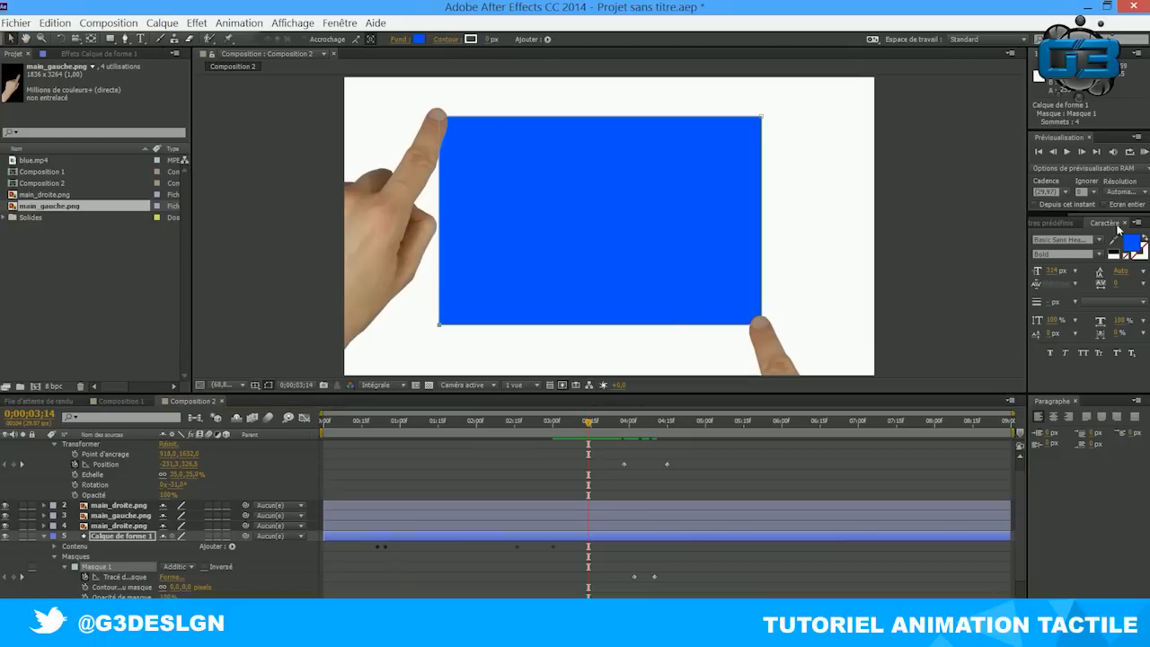
{"action": "left_click", "coordinate": [1069, 152]}
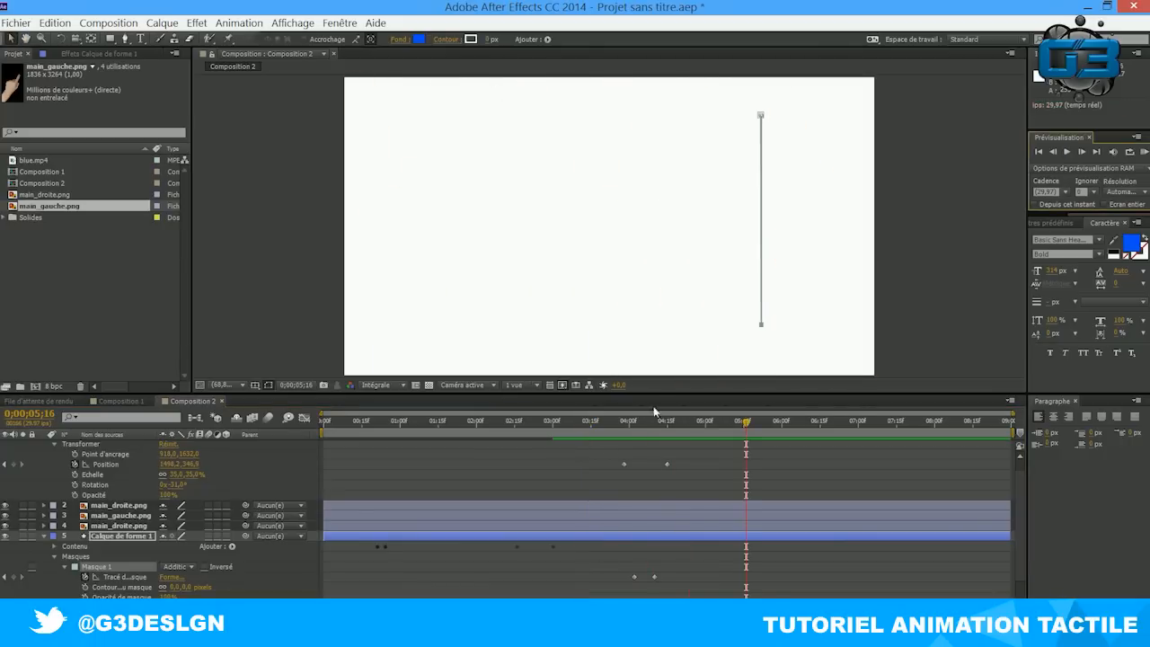
{"action": "left_click", "coordinate": [649, 424]}
{"action": "mouse_move", "coordinate": [644, 424]}
{"action": "left_mouse_down"}
{"action": "mouse_move", "coordinate": [605, 420]}
{"action": "mouse_move", "coordinate": [659, 414]}
{"action": "left_mouse_up"}
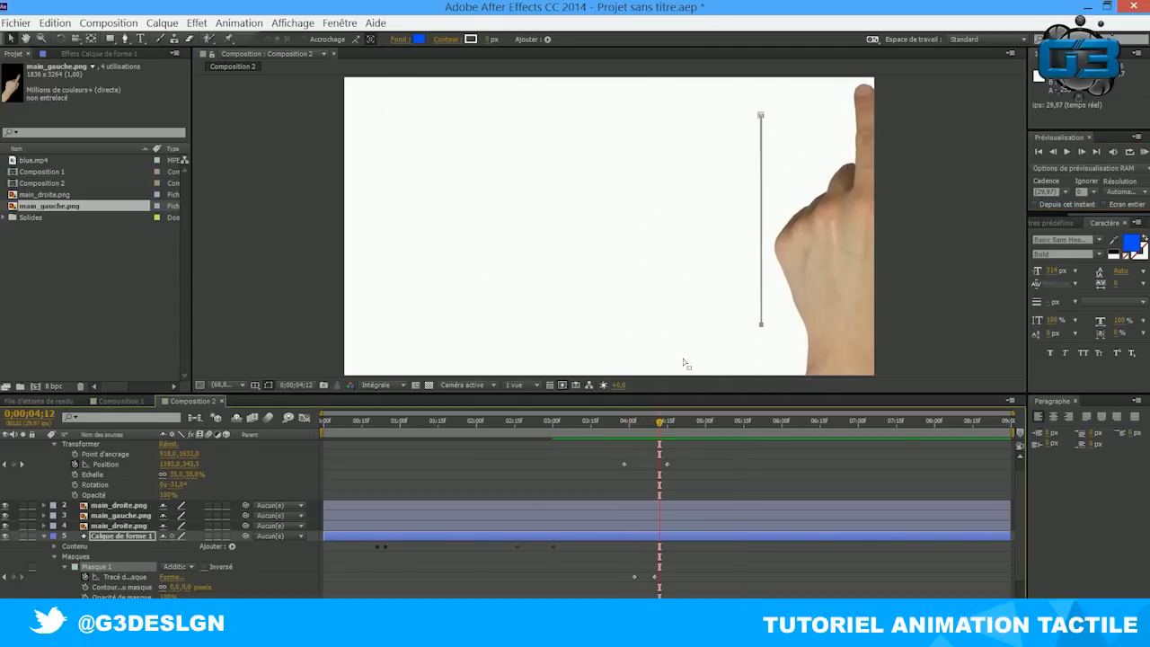
{"action": "left_click", "coordinate": [902, 141]}
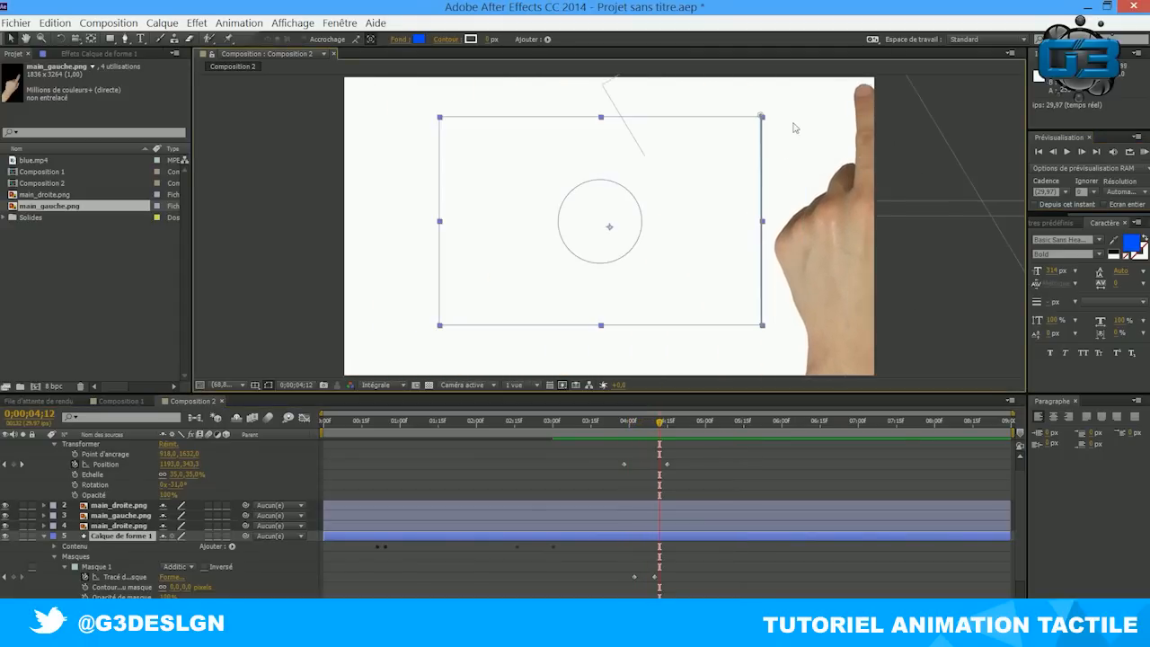
{"action": "left_click", "coordinate": [250, 226]}
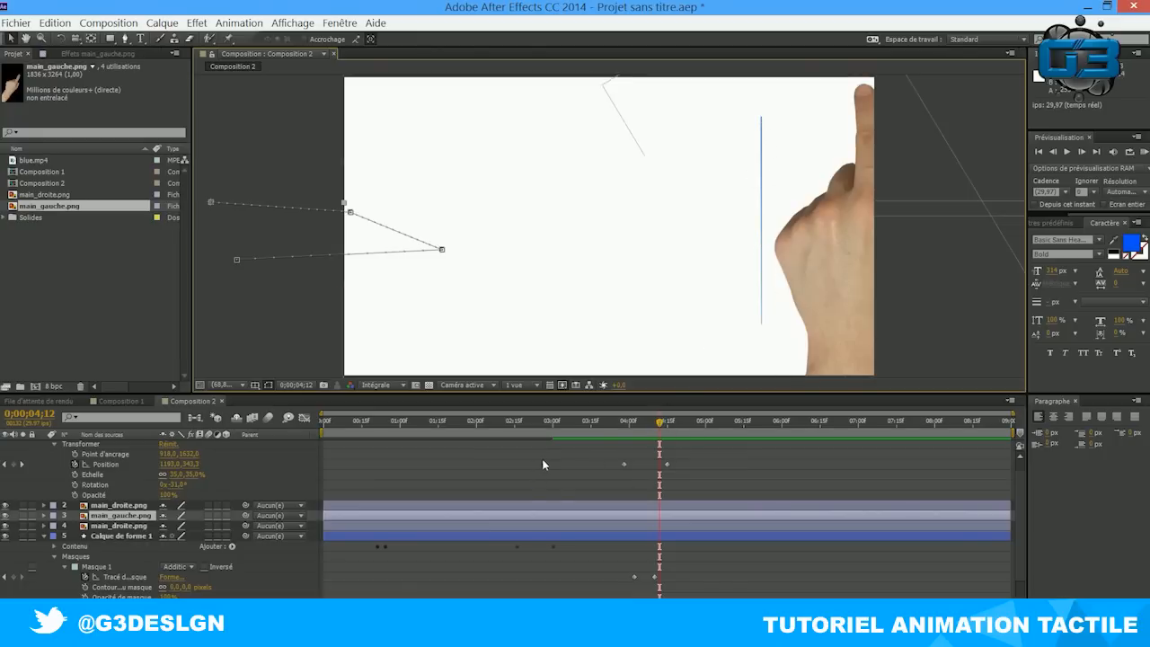
- Trim the end of the Calque de forme 1 layer to 0;00;04;10 and check the end of the wipe
{"action": "mouse_move", "coordinate": [658, 426]}
{"action": "left_mouse_down"}
{"action": "mouse_move", "coordinate": [630, 425]}
{"action": "mouse_move", "coordinate": [664, 423]}
{"action": "mouse_move", "coordinate": [654, 422]}
{"action": "left_mouse_up"}
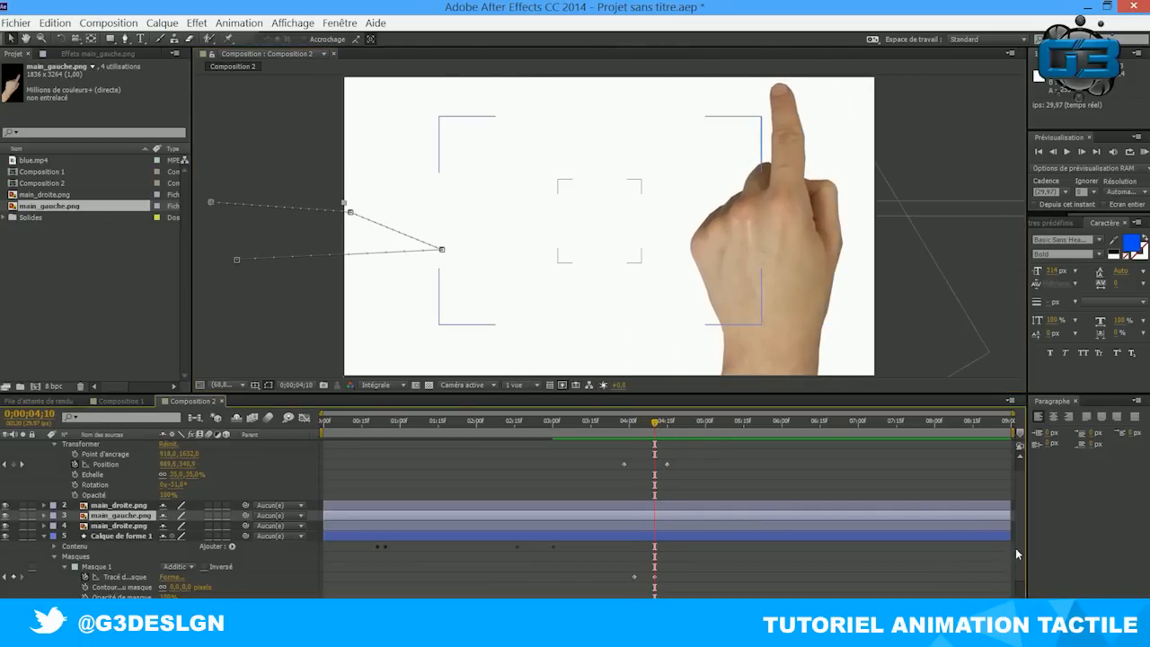
{"action": "left_click_drag", "start_coordinate": [1008, 534], "coordinate": [656, 526]}
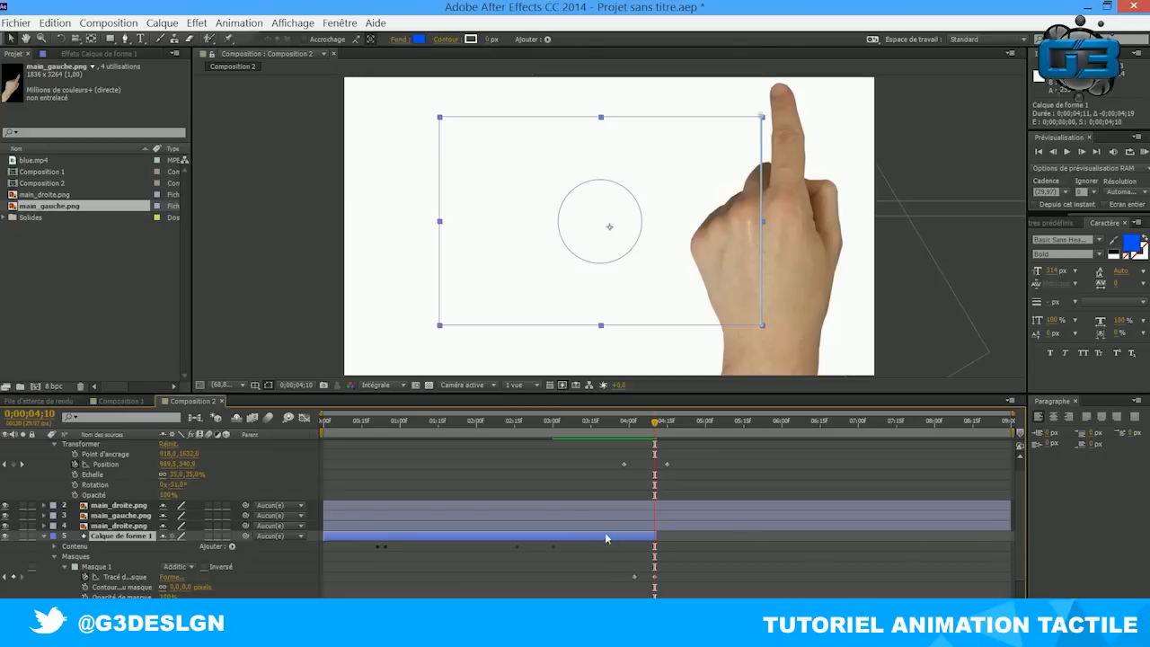
{"action": "mouse_move", "coordinate": [654, 422]}
{"action": "left_mouse_down"}
{"action": "mouse_move", "coordinate": [621, 419]}
{"action": "mouse_move", "coordinate": [642, 420]}
{"action": "left_mouse_up"}
- Add a text layer reading TEXTE directly above the shape layer and move it over the blue rectangle, to about 257.5, 431.3
{"action": "scroll", "coordinate": [88, 475], "scroll_direction": "up", "scroll_amount": 1}
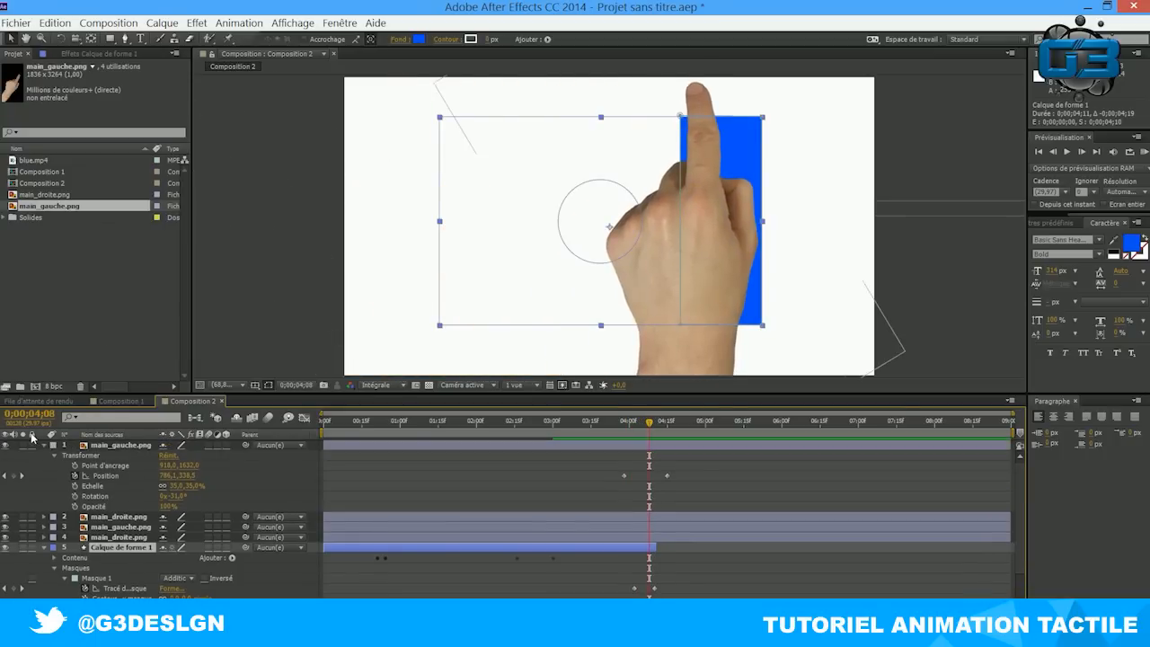
{"action": "left_click", "coordinate": [44, 444]}
{"action": "left_click", "coordinate": [44, 486]}
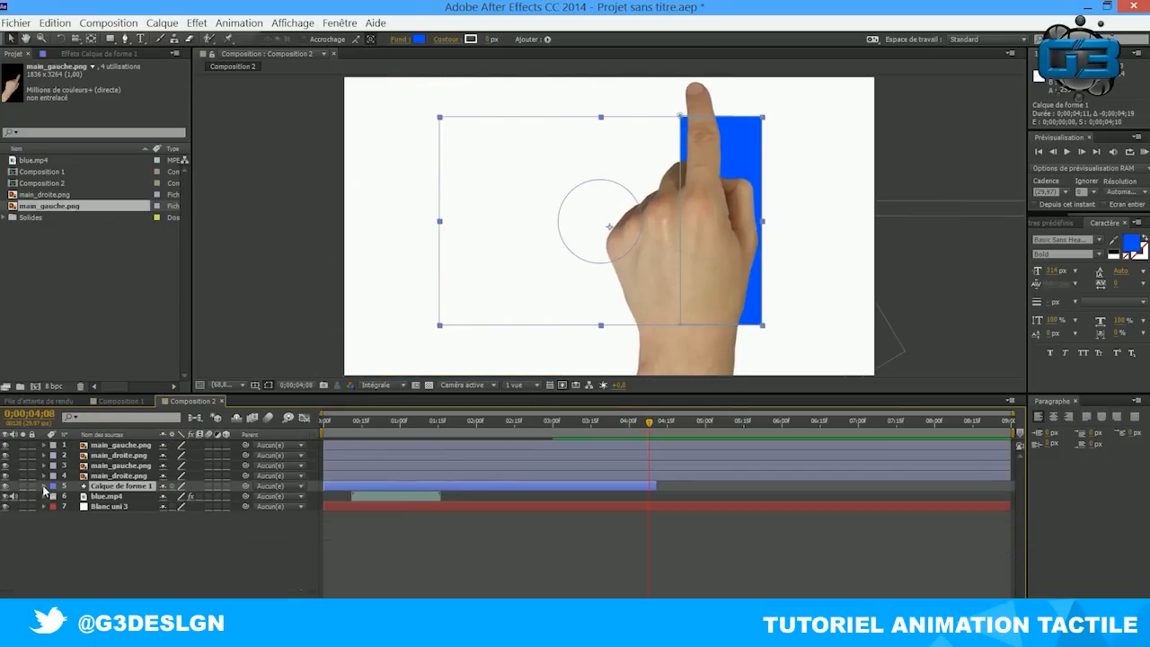
{"action": "right_click", "coordinate": [129, 539]}
{"action": "mouse_move", "coordinate": [377, 397]}
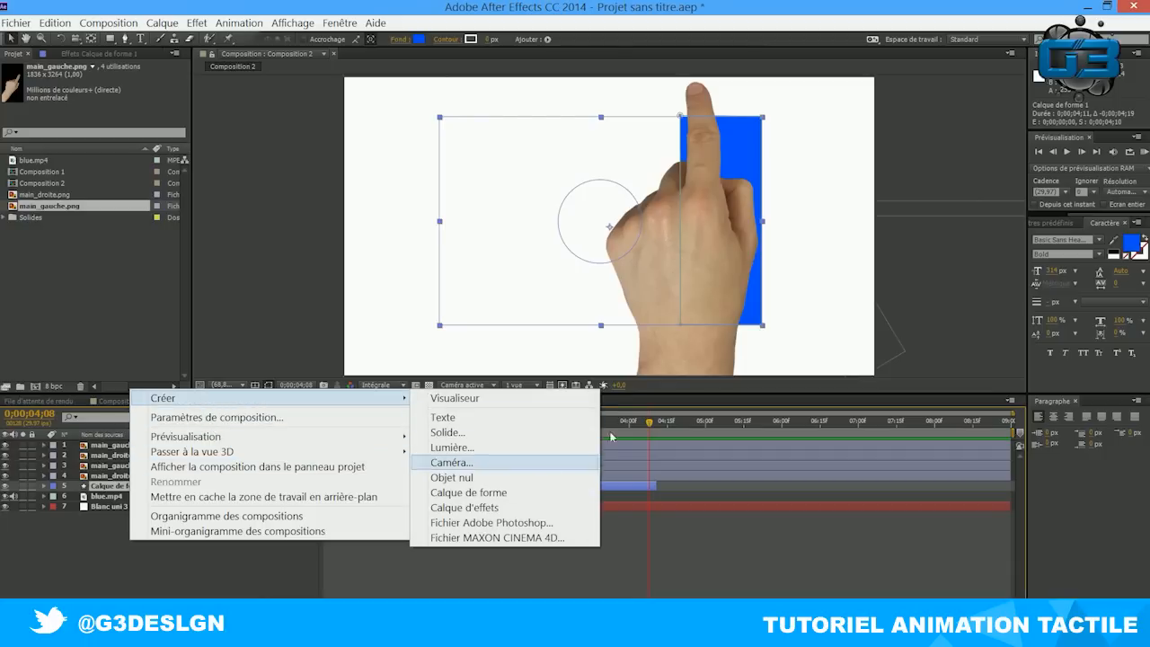
{"action": "left_click", "coordinate": [461, 419]}
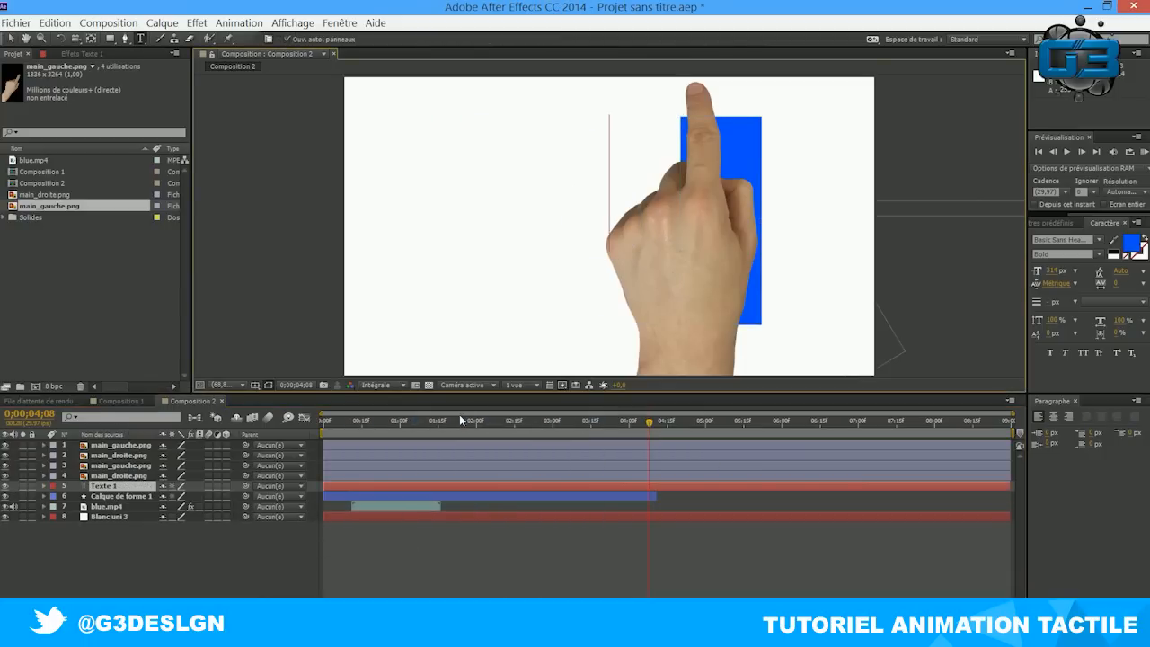
{"action": "type", "text": "TEXTE"}
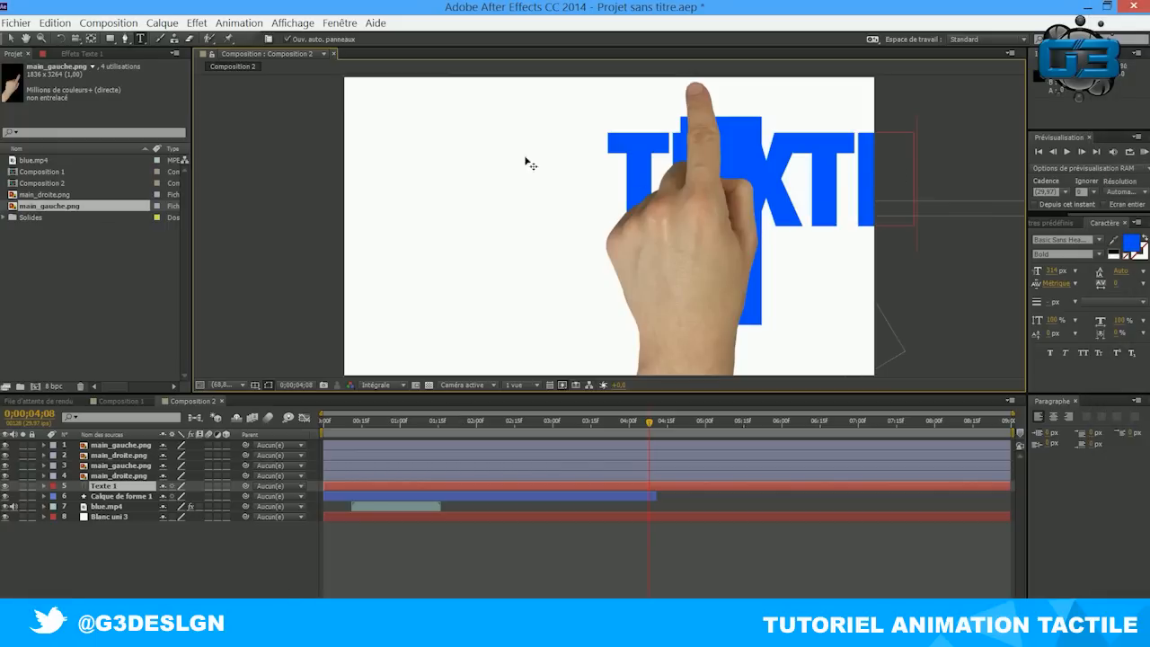
{"action": "left_click", "coordinate": [9, 39]}
{"action": "left_click_drag", "start_coordinate": [807, 166], "coordinate": [648, 196]}
- Trim the start of the TEXTE layer to 0;00;04;02, when the hand begins sweeping across the rectangle
{"action": "left_click_drag", "start_coordinate": [650, 422], "coordinate": [626, 428]}
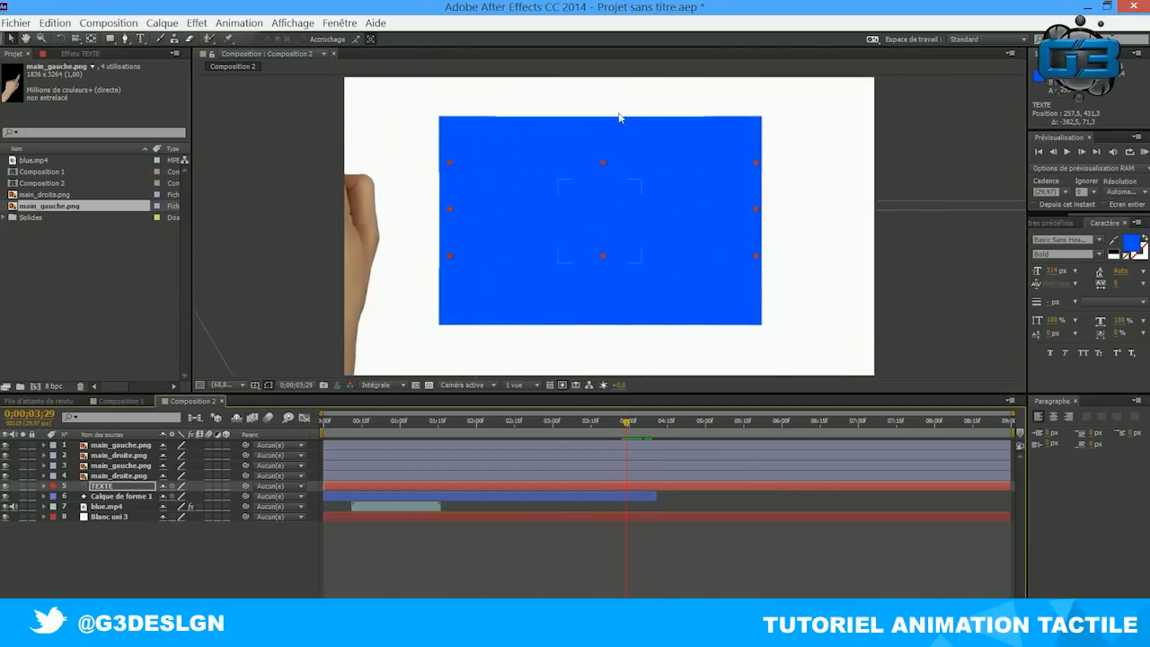
{"action": "left_click", "coordinate": [449, 427]}
{"action": "left_click_drag", "start_coordinate": [449, 428], "coordinate": [643, 422]}
{"action": "left_click_drag", "start_coordinate": [619, 425], "coordinate": [590, 419]}
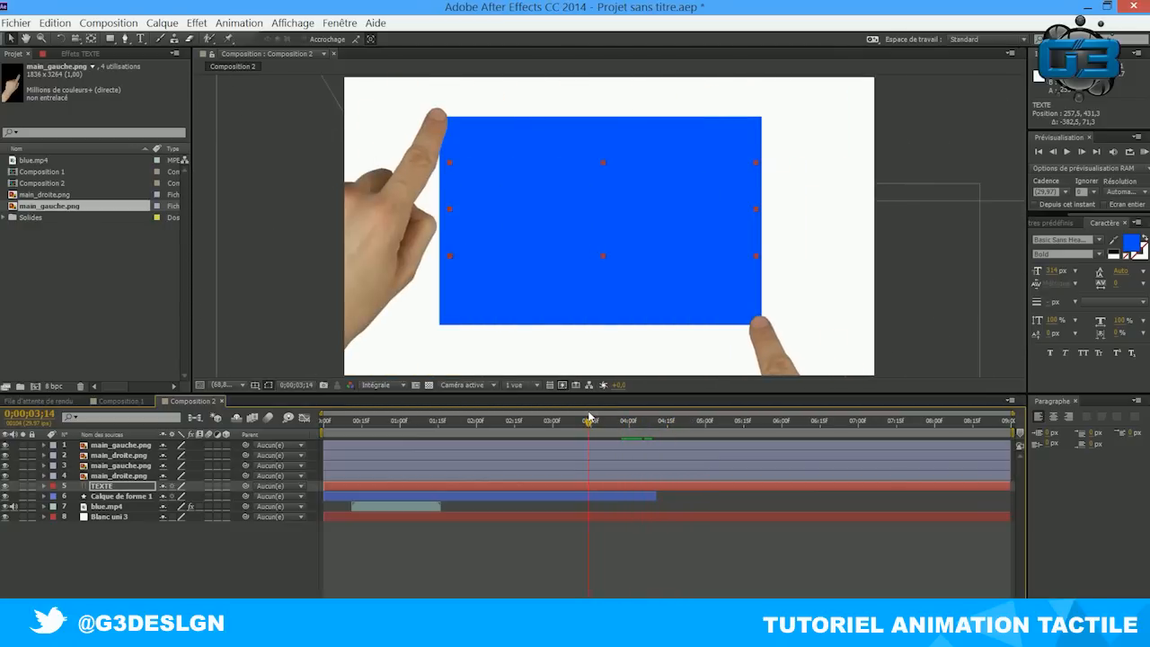
{"action": "left_click_drag", "start_coordinate": [587, 416], "coordinate": [634, 425]}
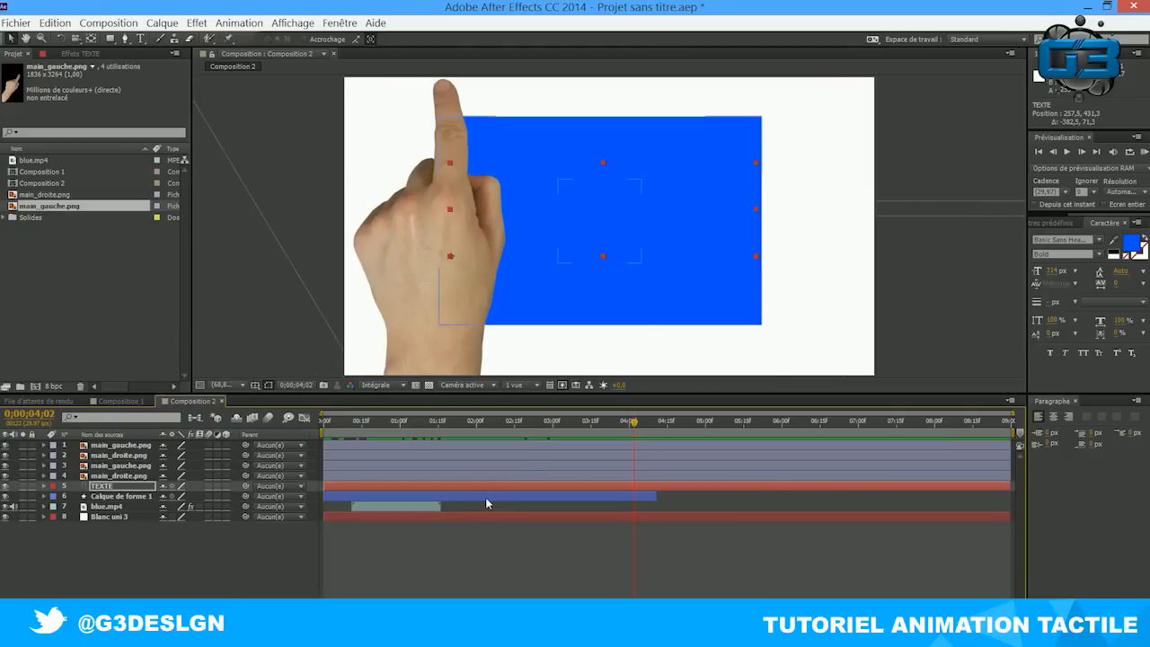
{"action": "left_click_drag", "start_coordinate": [323, 485], "coordinate": [623, 488]}
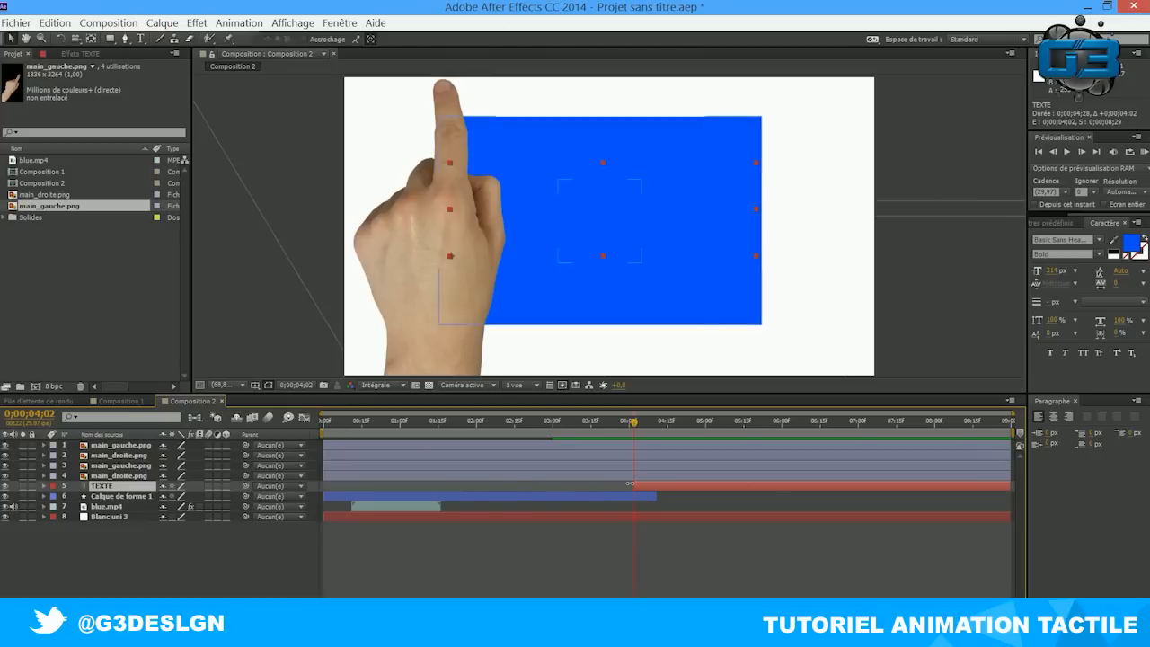
- Play the whole animation from the first frame at 50% view to check the text reveal
{"action": "left_click", "coordinate": [327, 421]}
{"action": "left_click", "coordinate": [321, 420]}
{"action": "left_click", "coordinate": [277, 104]}
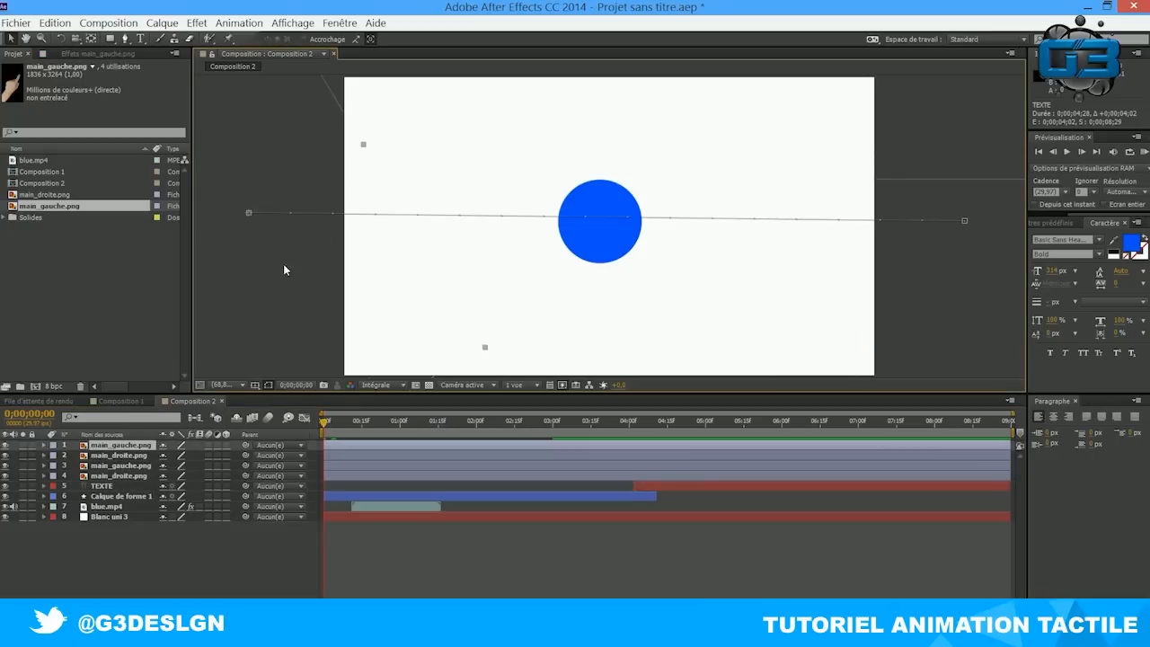
{"action": "key", "text": "comma"}
{"action": "key", "text": "comma"}
{"action": "key", "text": "comma"}
{"action": "key", "text": "comma"}
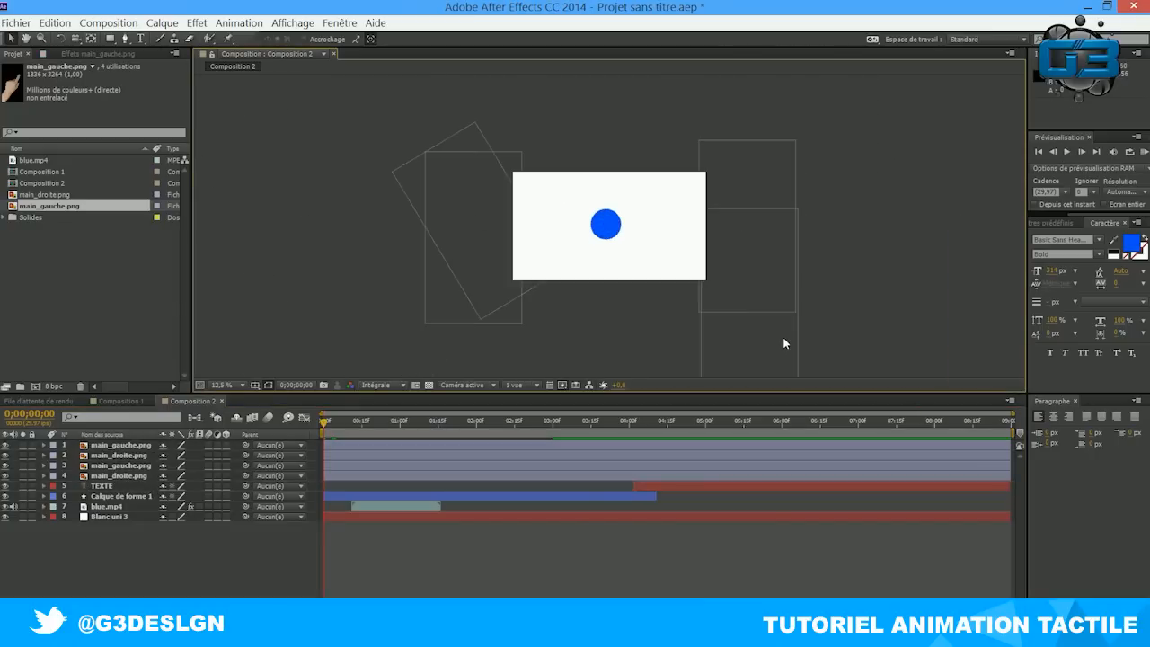
{"action": "key", "text": "period"}
{"action": "key", "text": "period"}
{"action": "key", "text": "period"}
{"action": "key", "text": "period"}
{"action": "left_click", "coordinate": [1067, 152]}
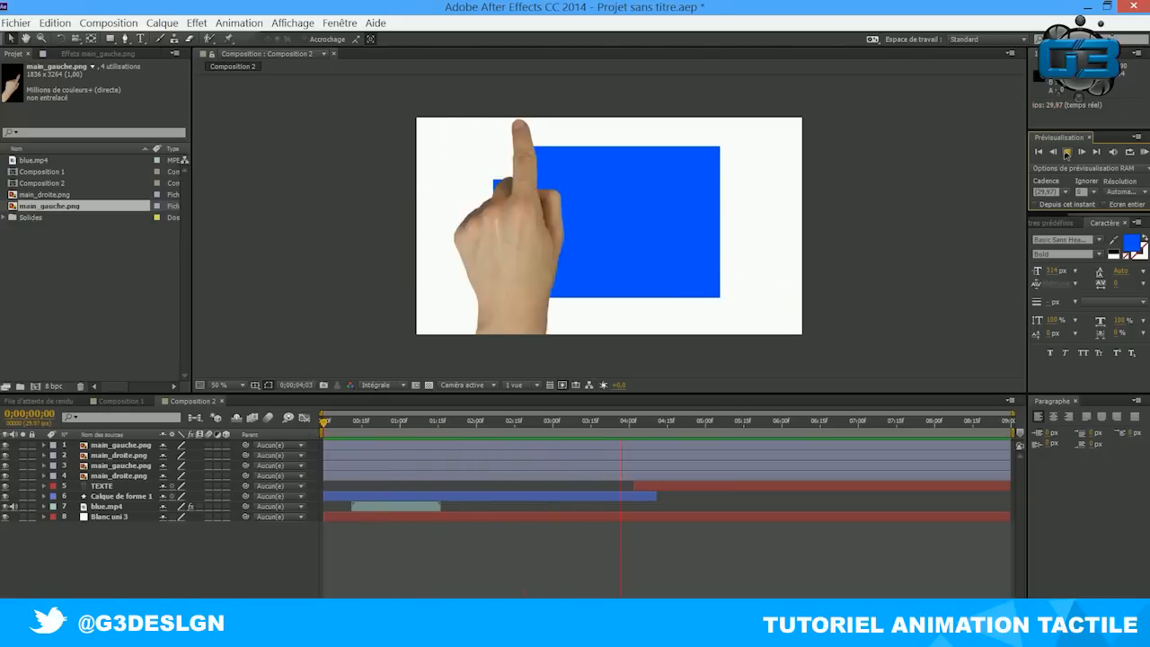
{"action": "left_click", "coordinate": [1067, 153]}
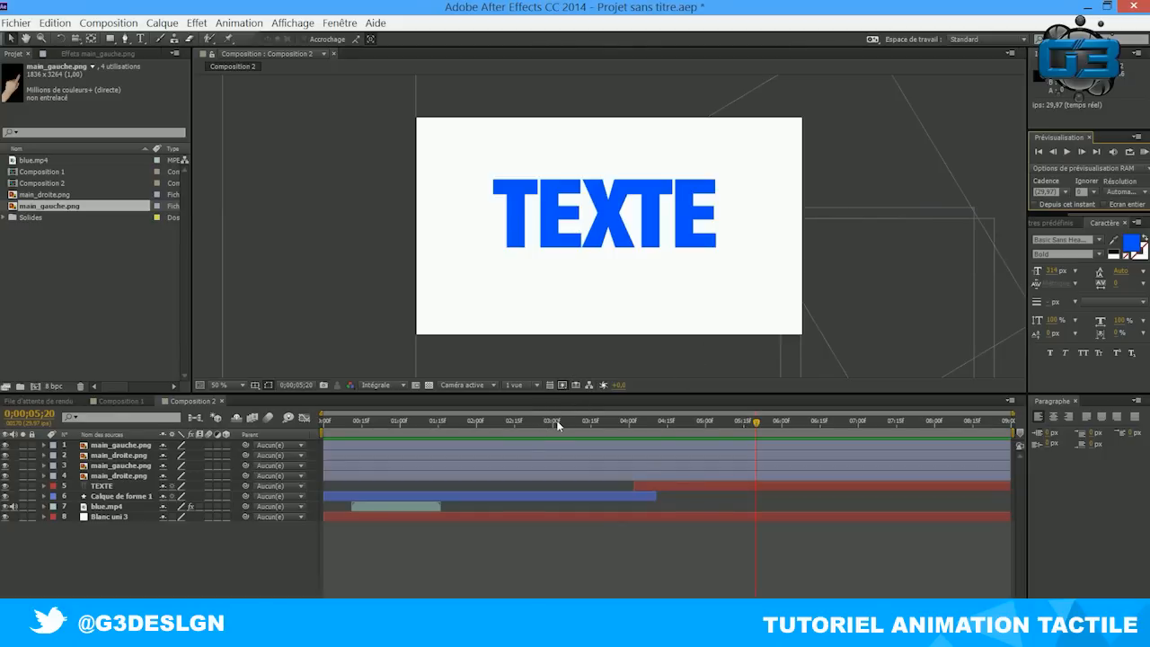
- Review the rectangle stretch around 0;00;02;22, then replay the animation from the start to about 0;00;04;01
{"action": "left_click_drag", "start_coordinate": [555, 420], "coordinate": [530, 419]}
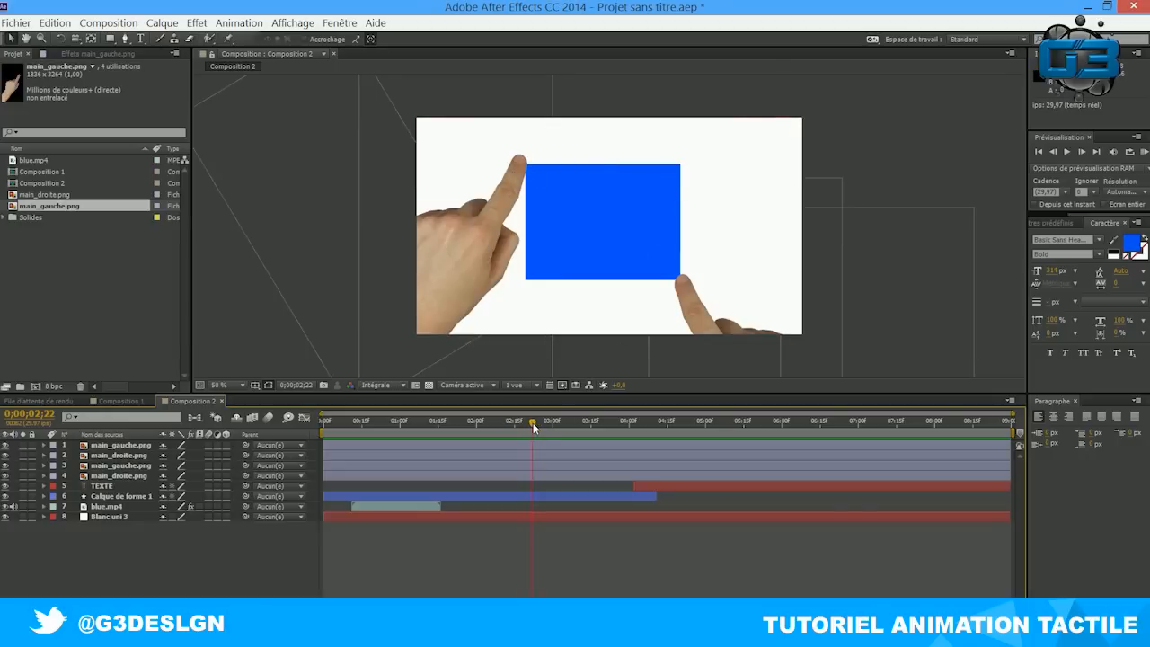
{"action": "left_click_drag", "start_coordinate": [532, 422], "coordinate": [314, 421]}
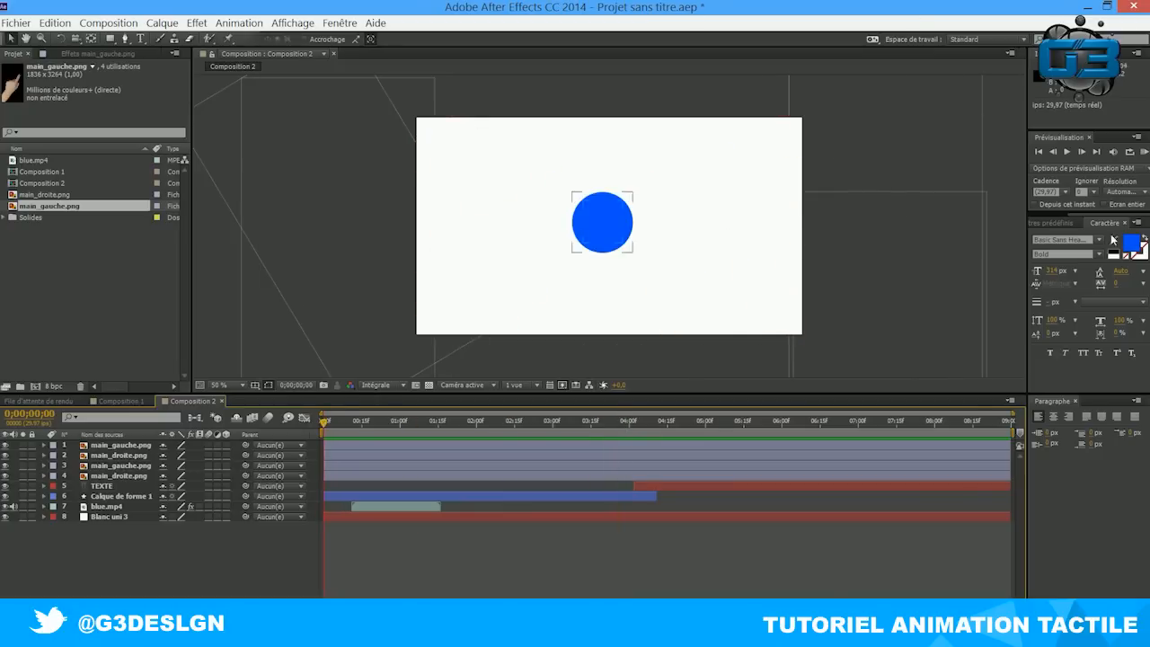
{"action": "left_click", "coordinate": [1062, 152]}
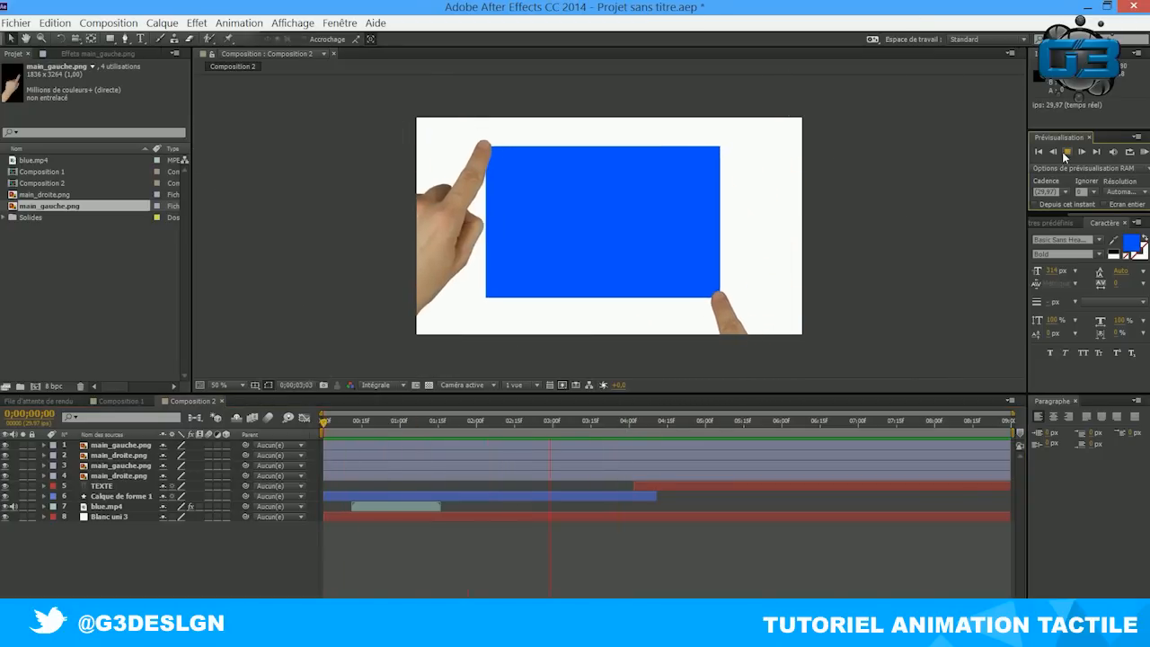
{"action": "left_click", "coordinate": [1062, 152]}
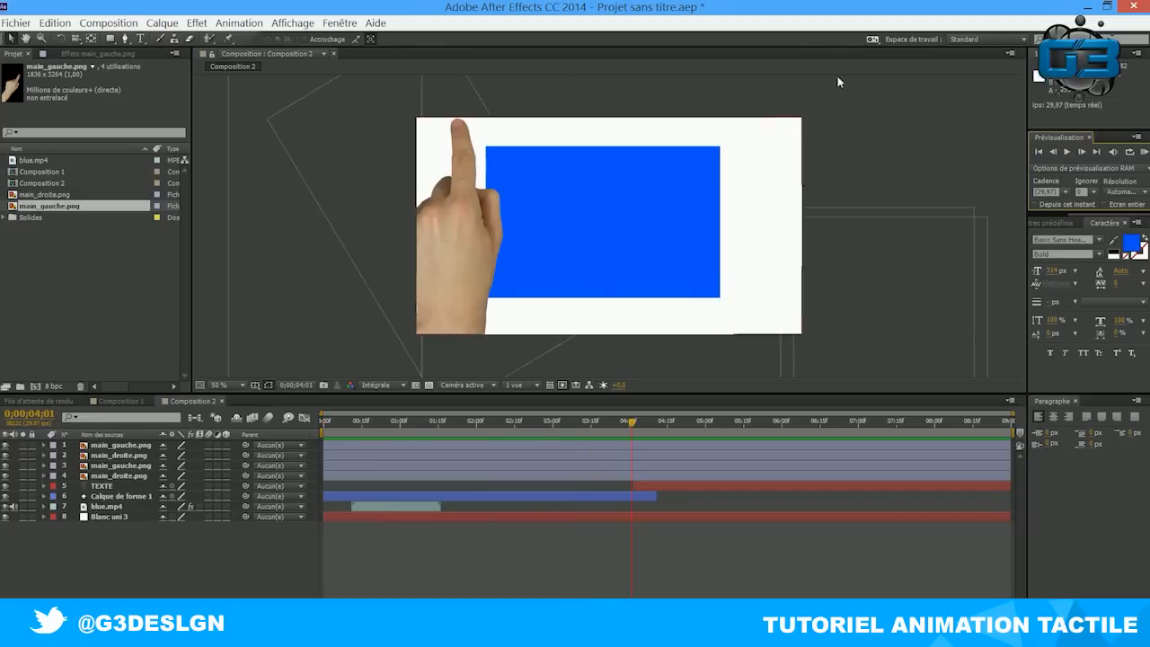